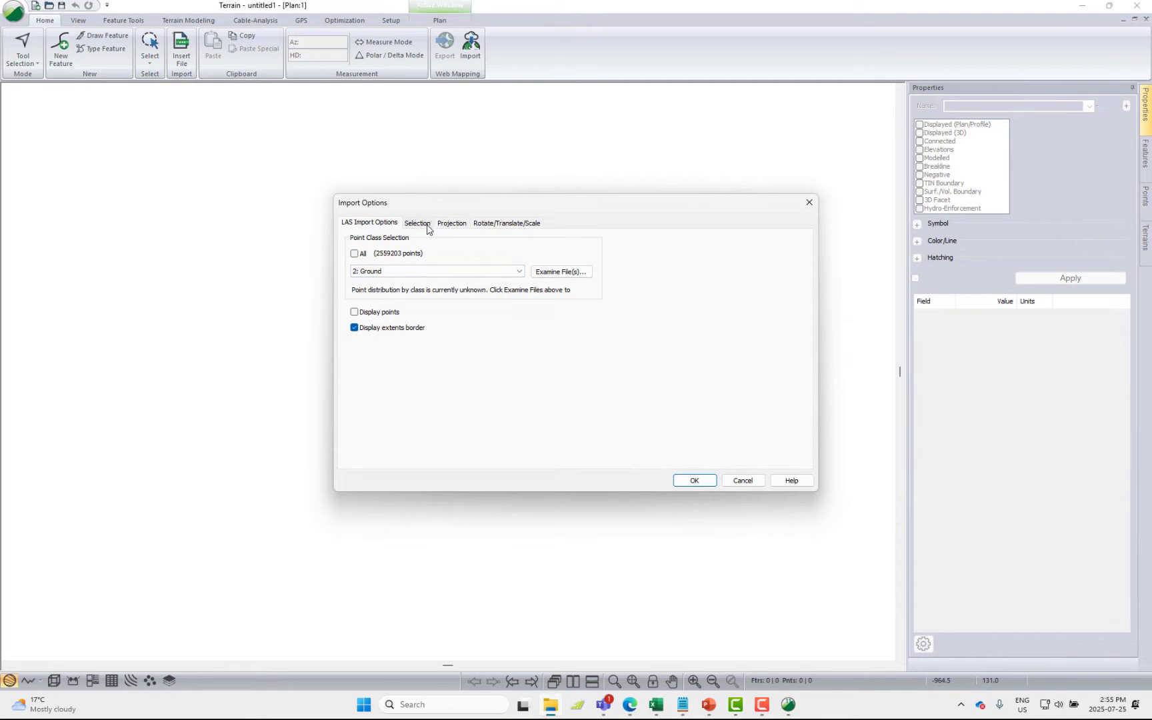
Import the ground-class LAS points with their extents border, without coordinate conversion, and fit the plan view to the data
{"action": "left_click", "coordinate": [695, 482]}
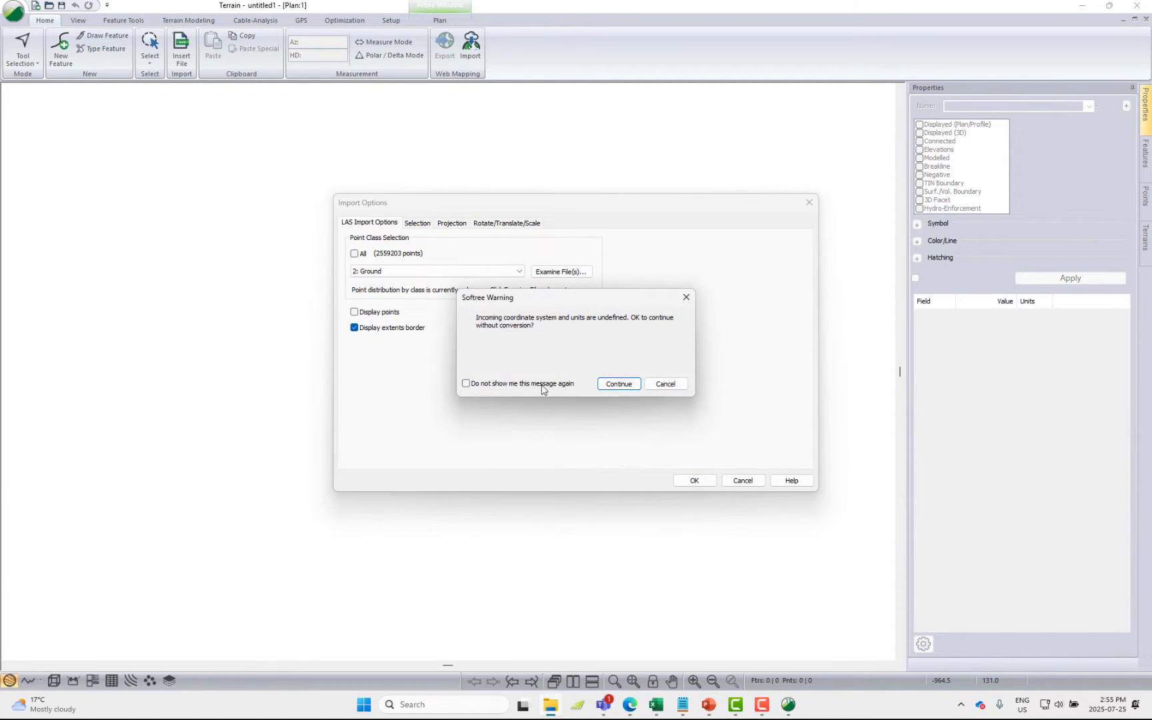
{"action": "left_click", "coordinate": [615, 385]}
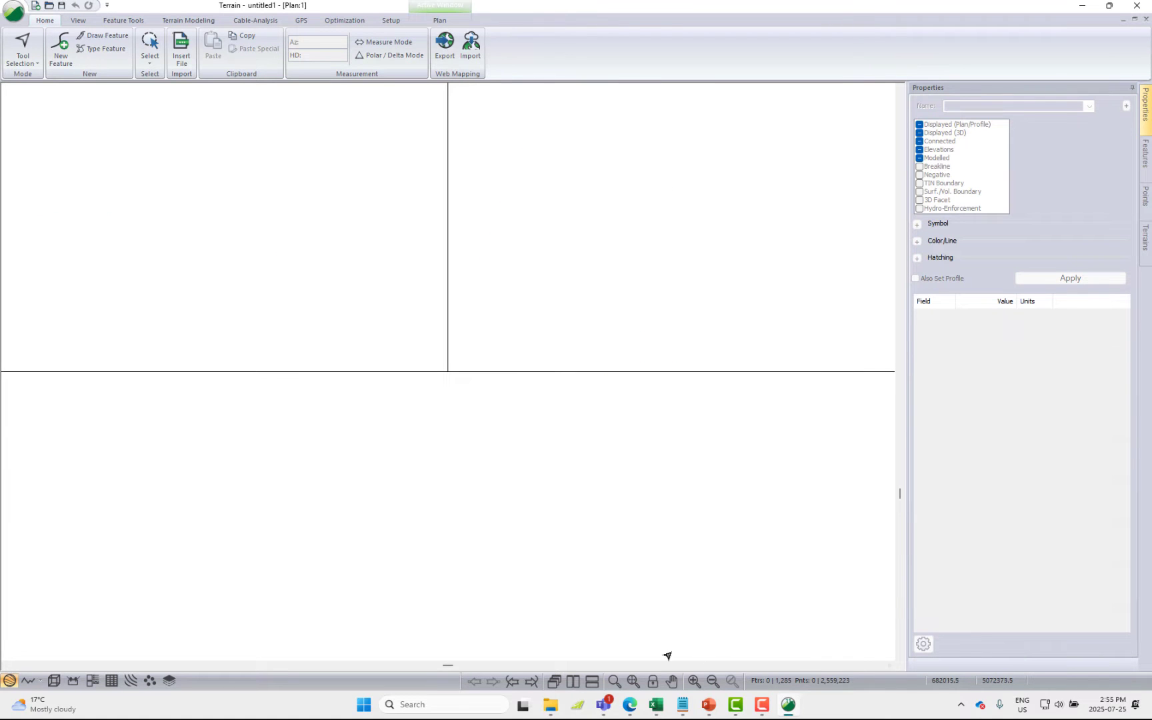
{"action": "left_click", "coordinate": [633, 681]}
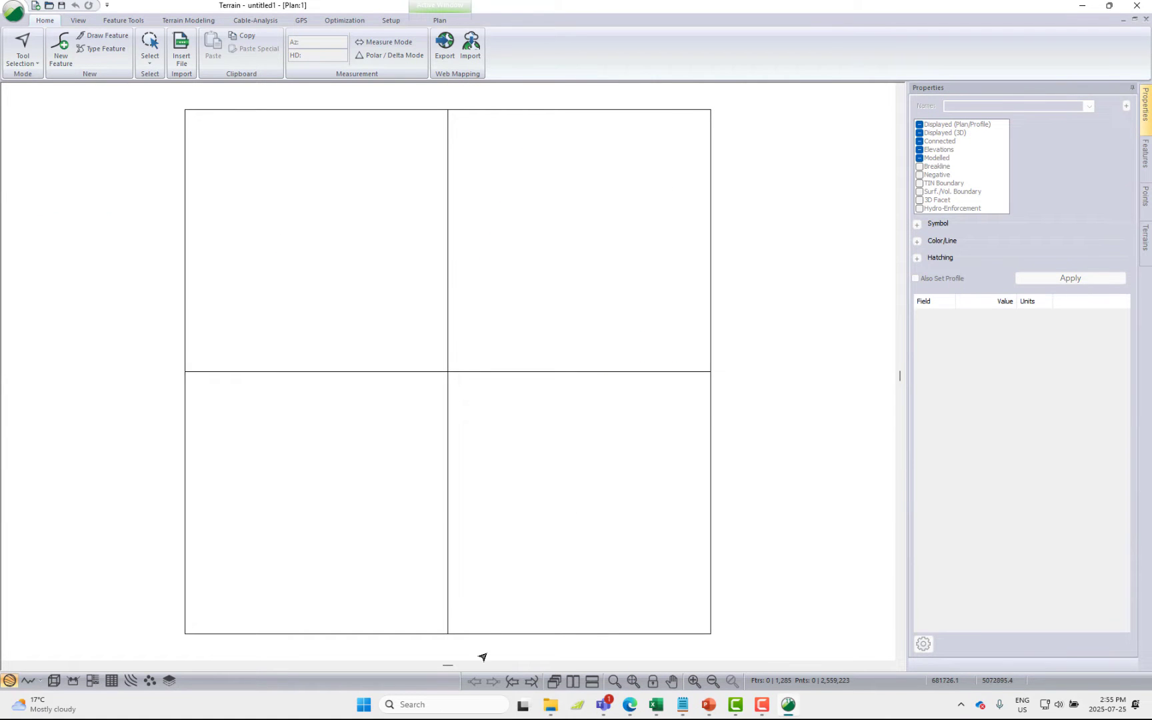
Generate the TIN and labelled major and minor contours, with a major interval of 50 and a maximum side length of 200
{"action": "left_click", "coordinate": [188, 20]}
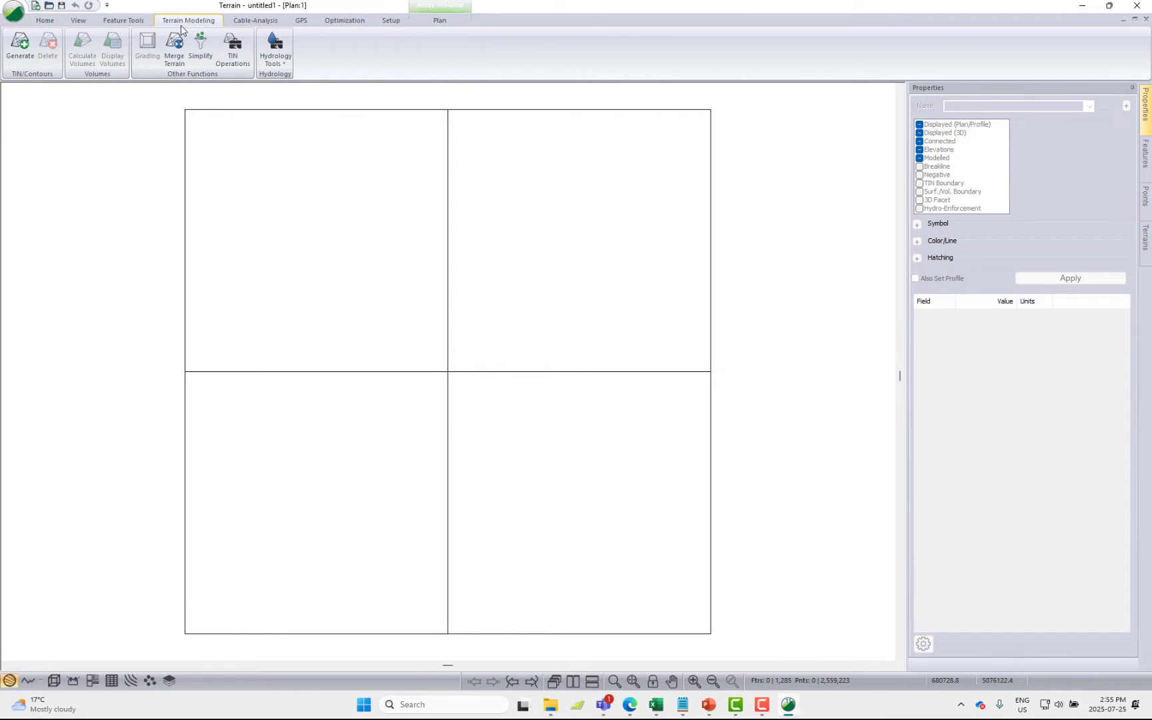
{"action": "left_click", "coordinate": [20, 46]}
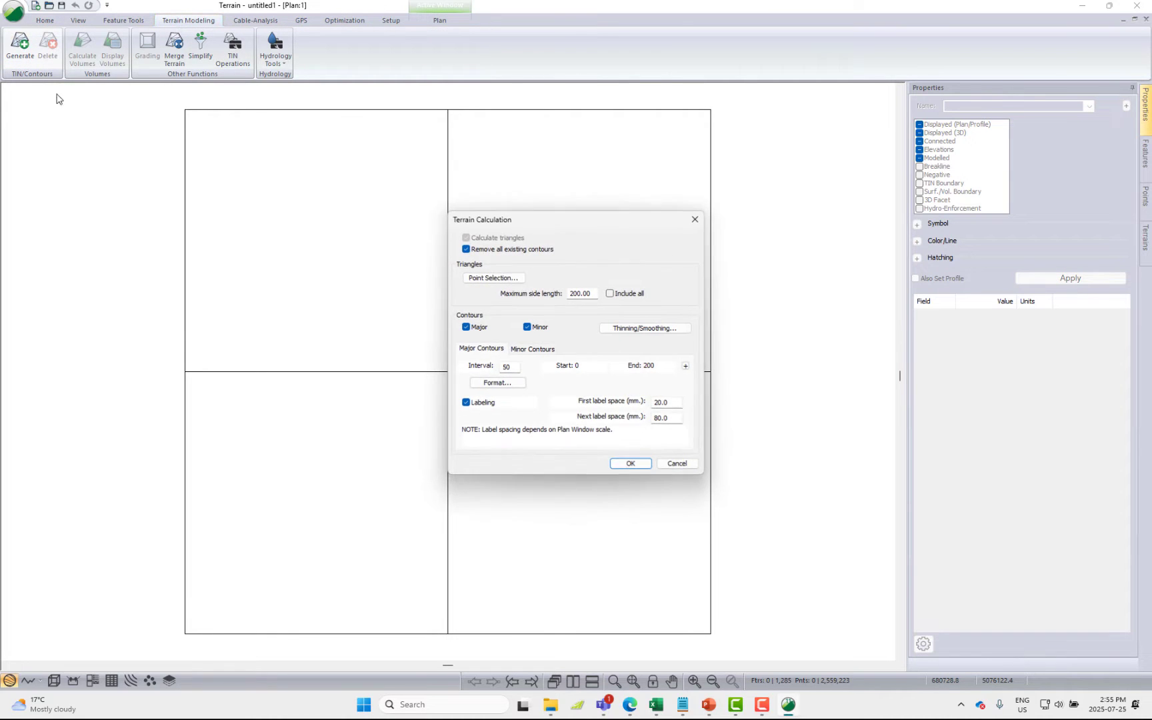
{"action": "left_click", "coordinate": [627, 463]}
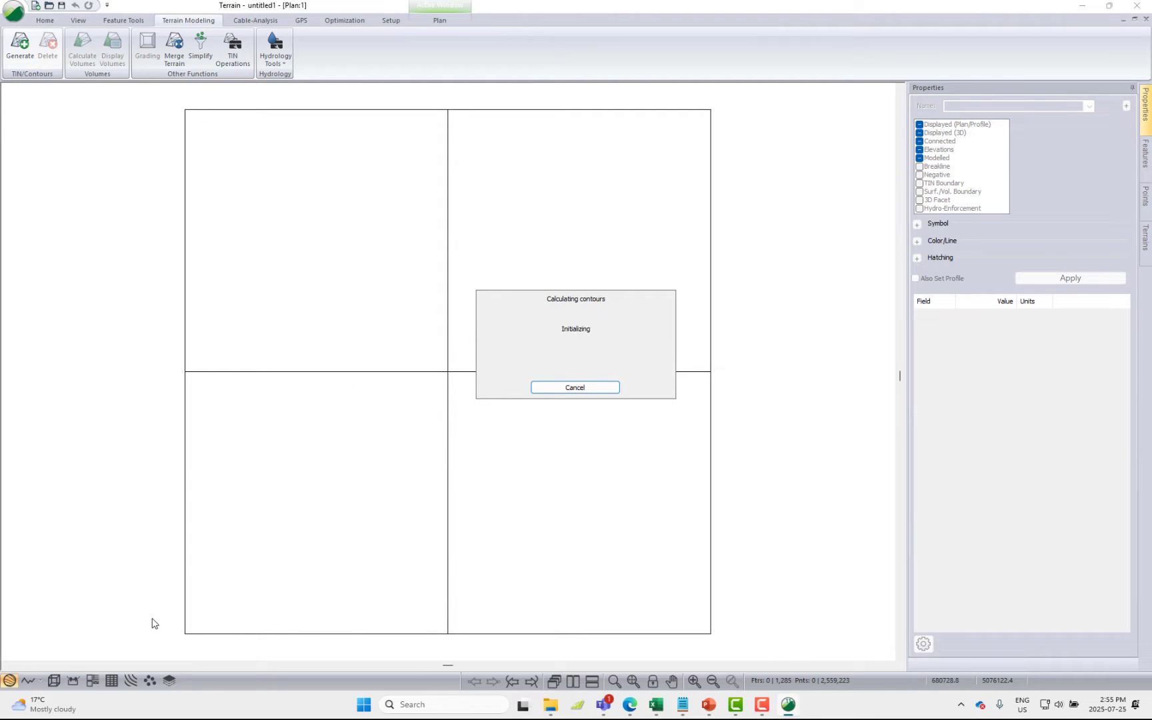
Display the terrain model in a 3D view turned toward the steep slopes and ravines
{"action": "left_click", "coordinate": [55, 681]}
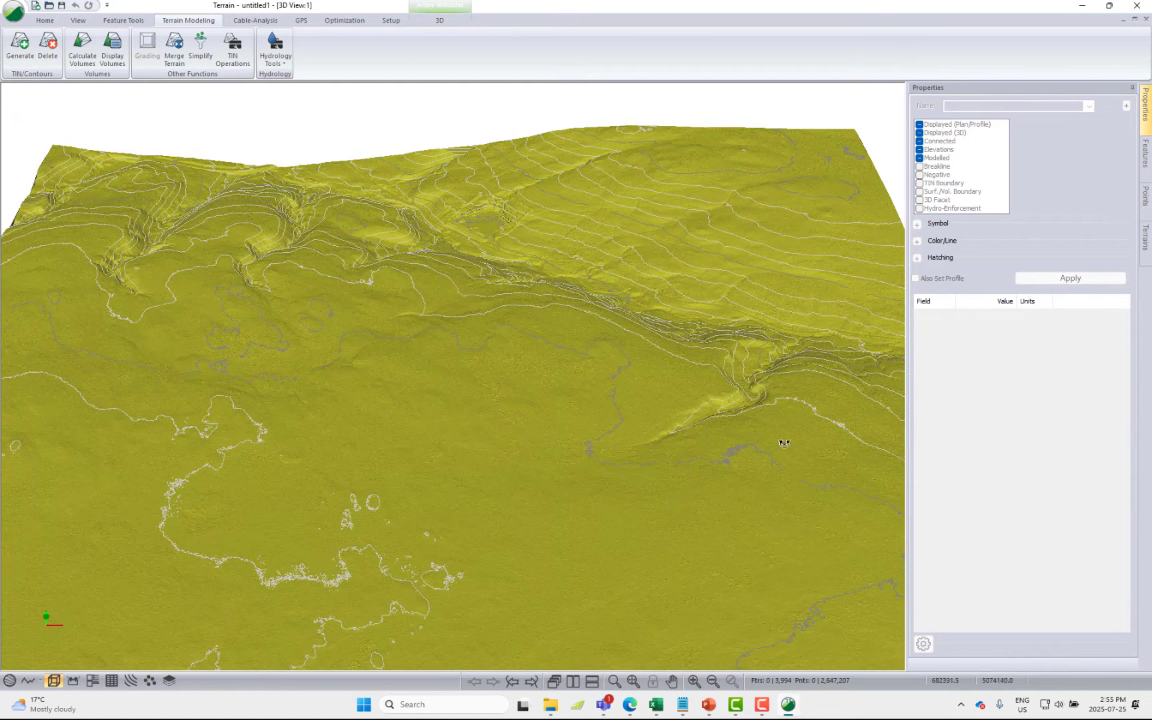
{"action": "left_click_drag", "start_coordinate": [784, 443], "coordinate": [504, 407]}
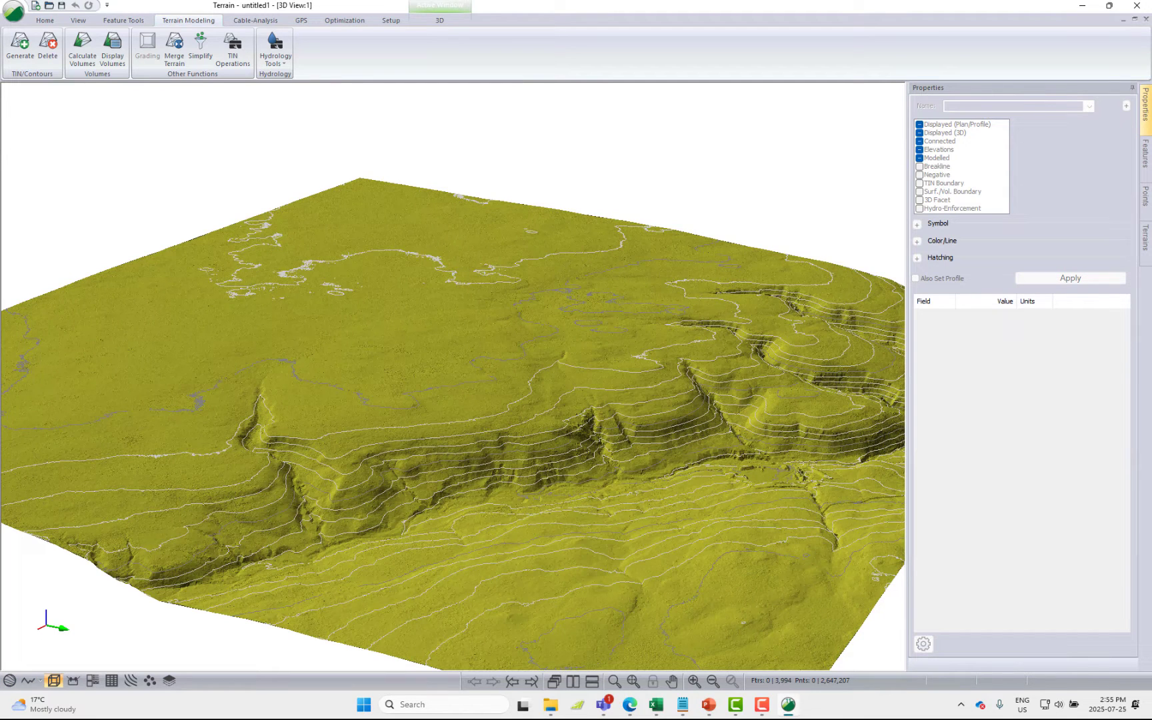
{"action": "left_click", "coordinate": [28, 680]}
{"action": "left_click_drag", "start_coordinate": [587, 545], "coordinate": [486, 556]}
{"action": "scroll", "coordinate": [726, 530], "scroll_direction": "up", "scroll_amount": 2}
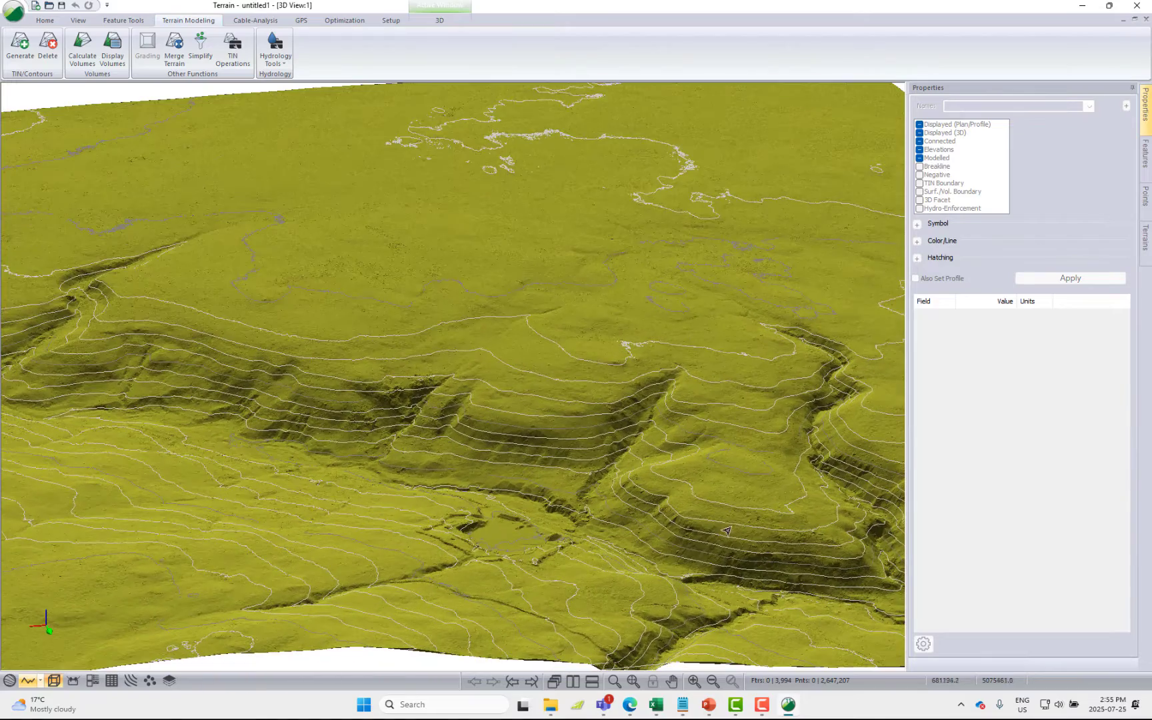
Import the Prelim_Rd feature with its attributes, adding its theme to the layer table
{"action": "left_click", "coordinate": [45, 21]}
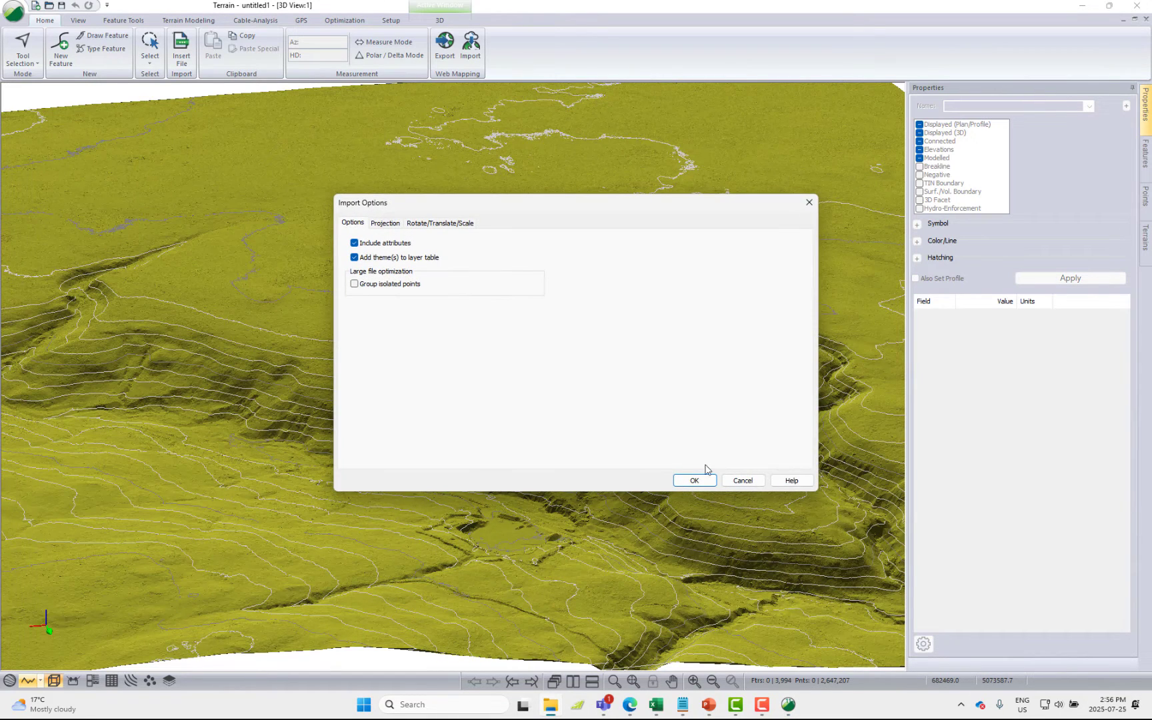
{"action": "left_click", "coordinate": [699, 479]}
{"action": "left_click", "coordinate": [543, 373]}
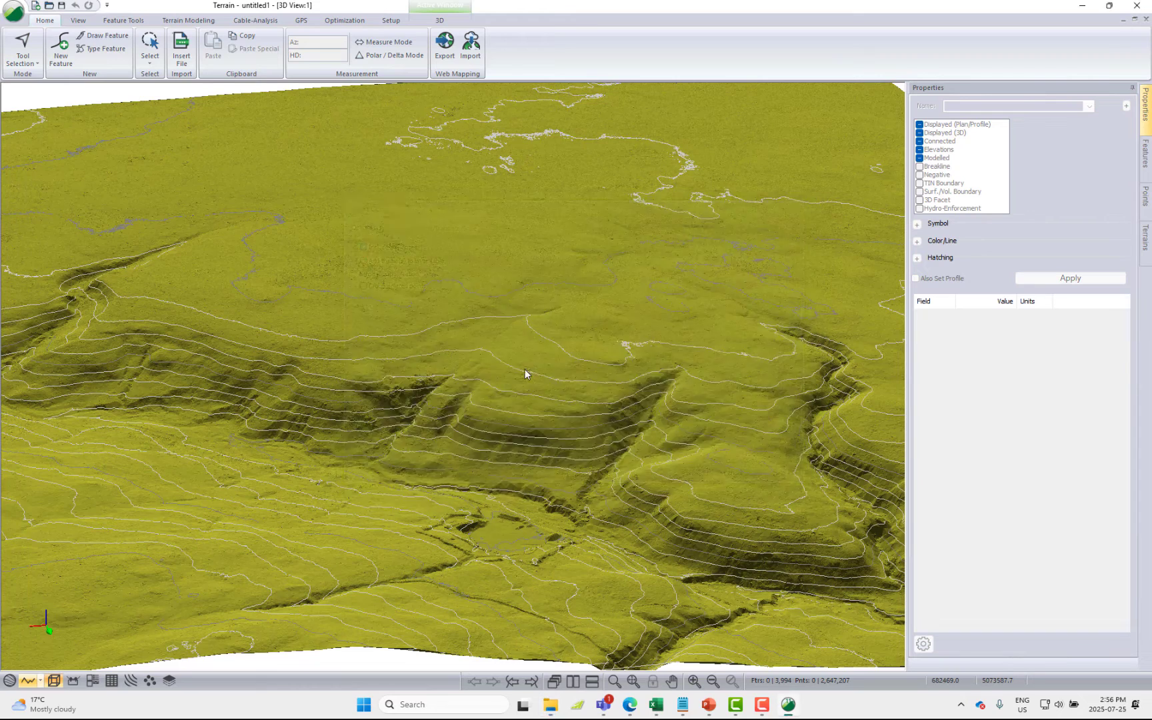
{"action": "left_click", "coordinate": [535, 388]}
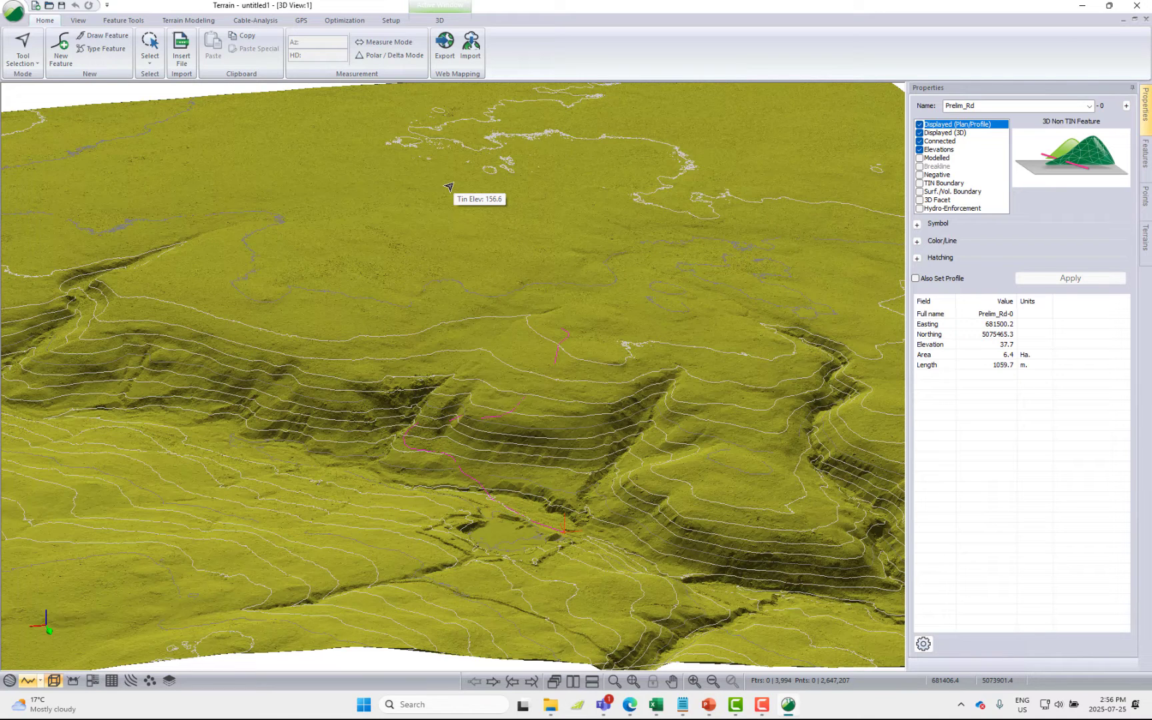
Generate streams and ponds on the current TIN with a 1.00 m cell size, 5.0 m fill depth and 7500 sq. m stream drainage area
{"action": "left_click", "coordinate": [198, 21]}
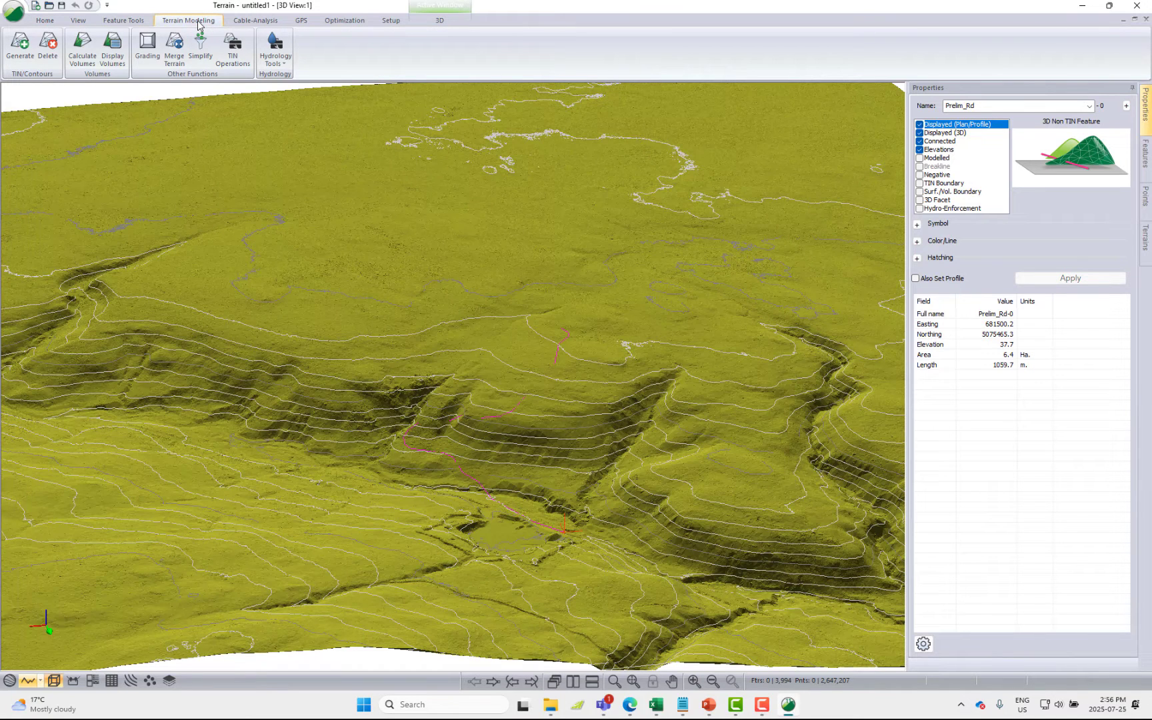
{"action": "left_click", "coordinate": [282, 62]}
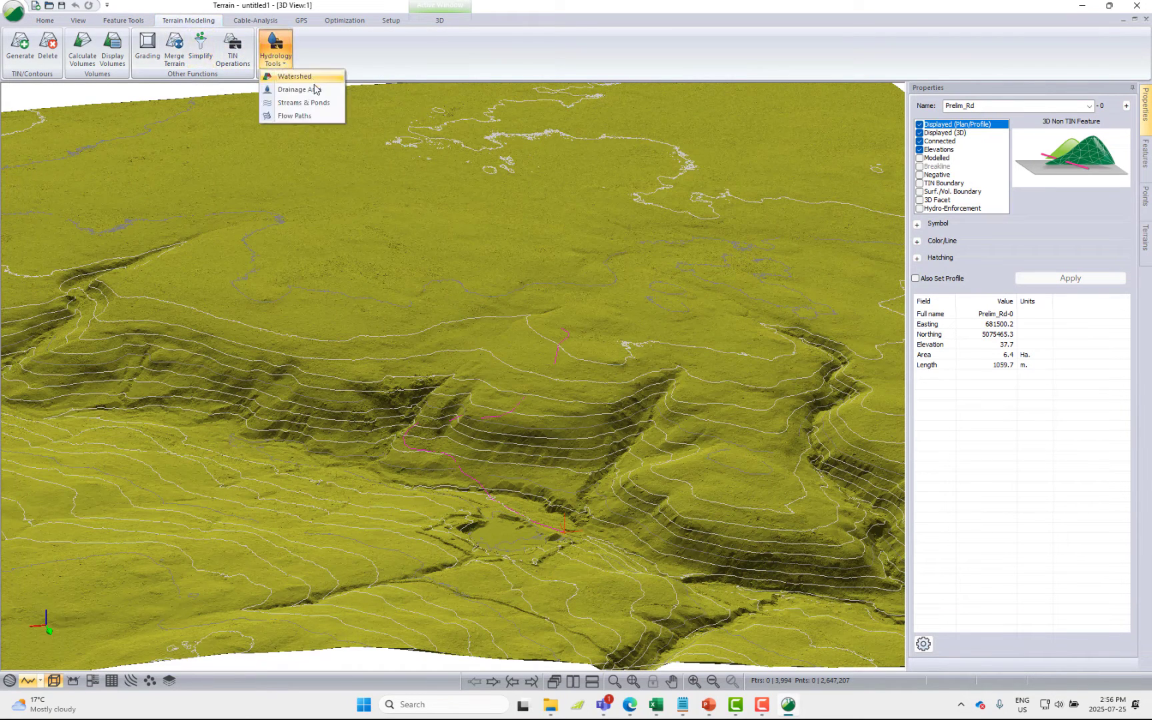
{"action": "left_click", "coordinate": [303, 102]}
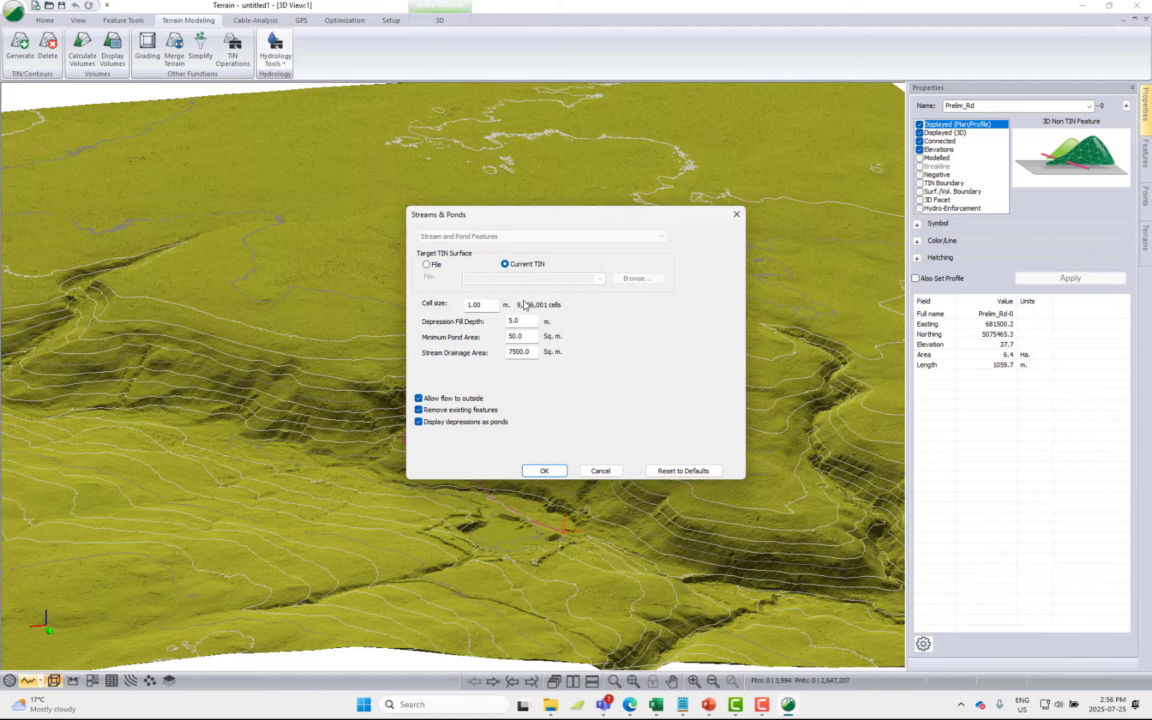
{"action": "left_click", "coordinate": [540, 471]}
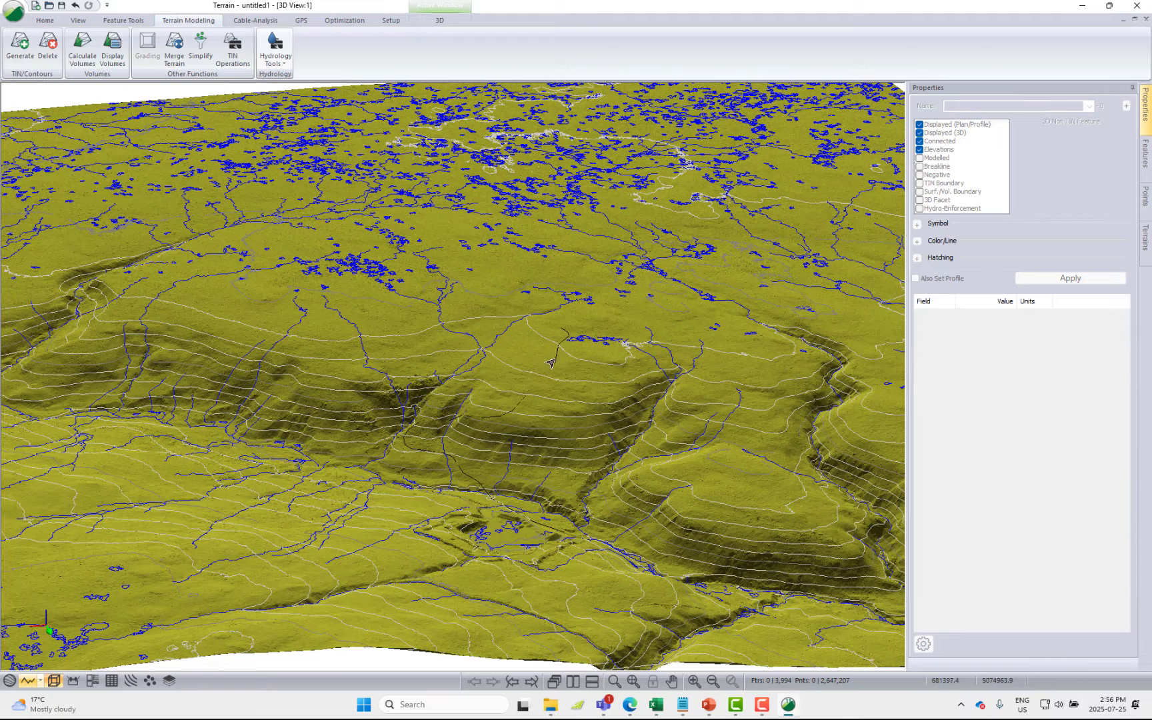
Open Path Explorer for the Prelim_Rd line and review the number of paths, minimum curve radius and road width
{"action": "left_click", "coordinate": [541, 365]}
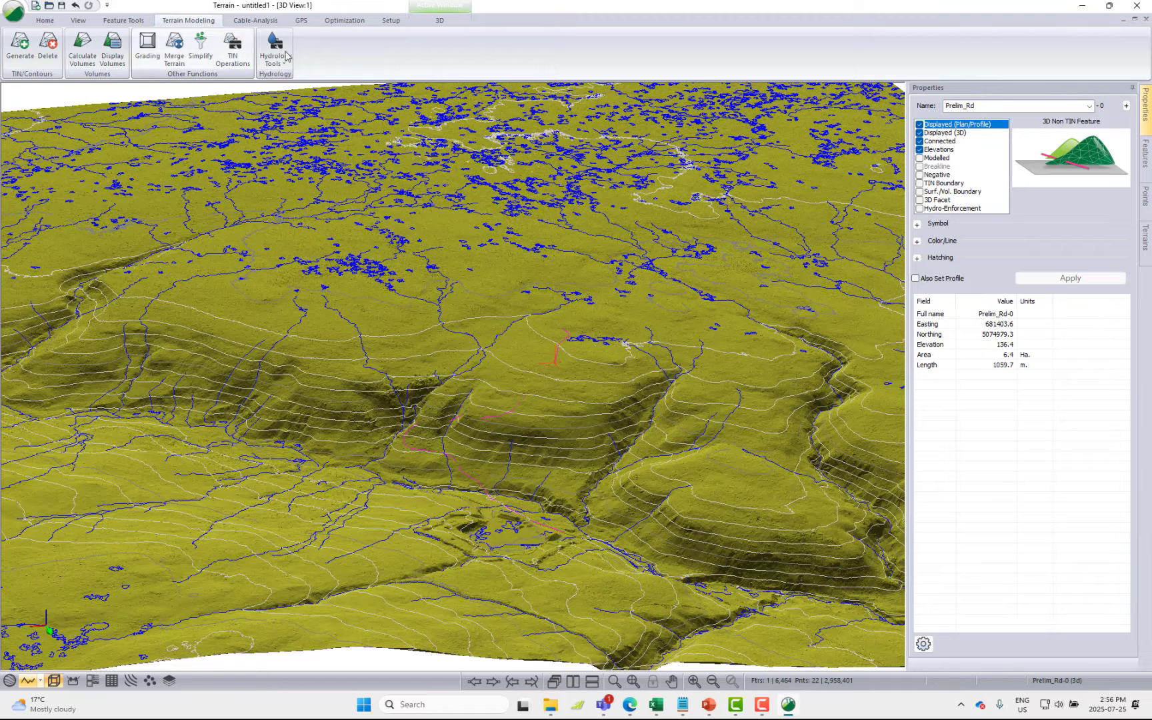
{"action": "left_click", "coordinate": [352, 20]}
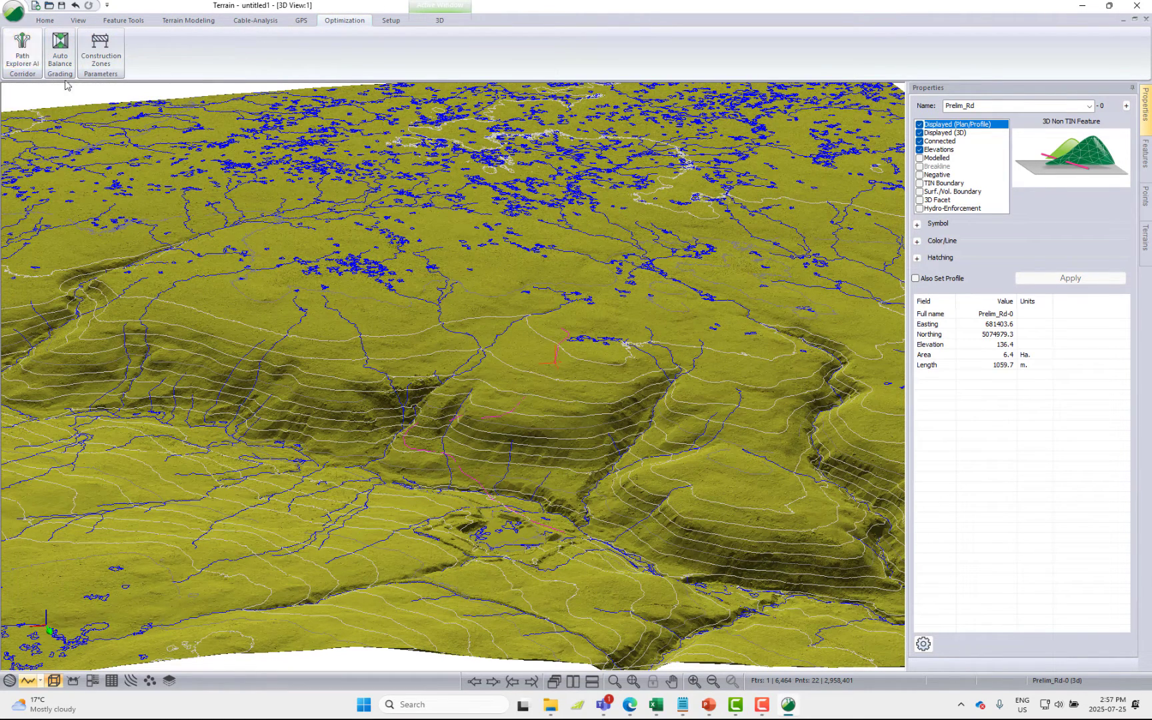
{"action": "left_click", "coordinate": [23, 45]}
{"action": "left_click_drag", "start_coordinate": [513, 227], "coordinate": [215, 216]}
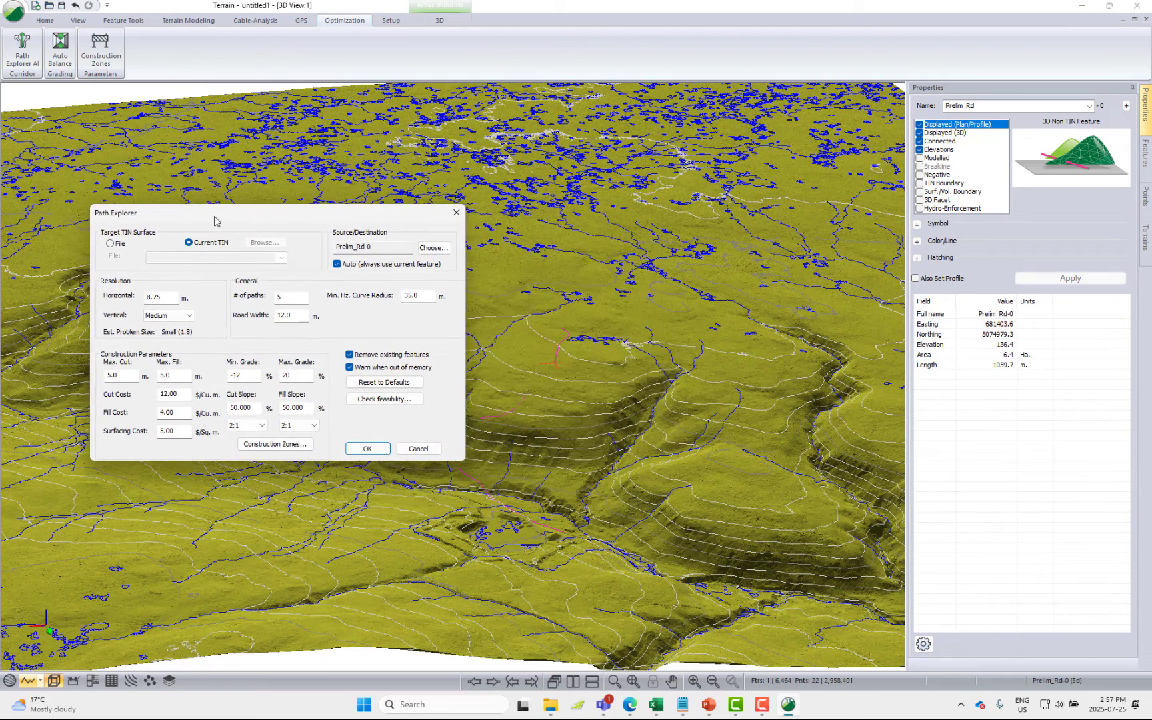
{"action": "double_click", "coordinate": [303, 297]}
{"action": "left_click", "coordinate": [296, 296]}
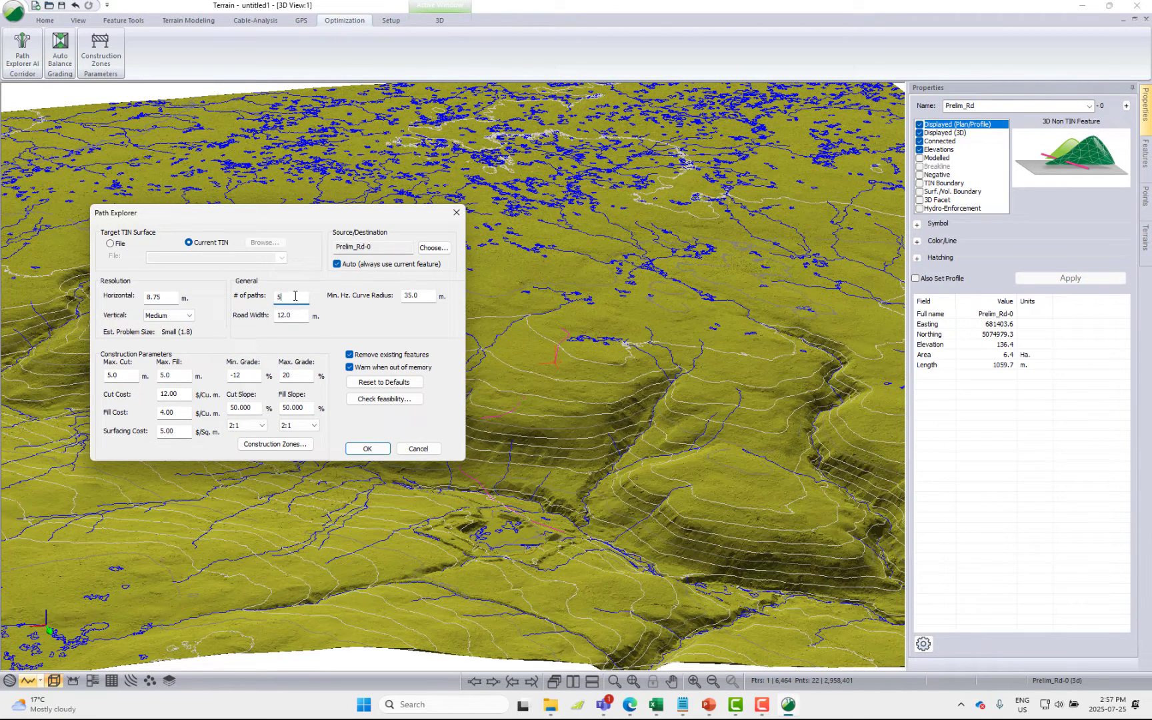
{"action": "double_click", "coordinate": [429, 294]}
{"action": "left_click", "coordinate": [425, 299]}
{"action": "left_click", "coordinate": [299, 316]}
Create a new construction zone set of the Polylines type for the path search
{"action": "left_click", "coordinate": [305, 447]}
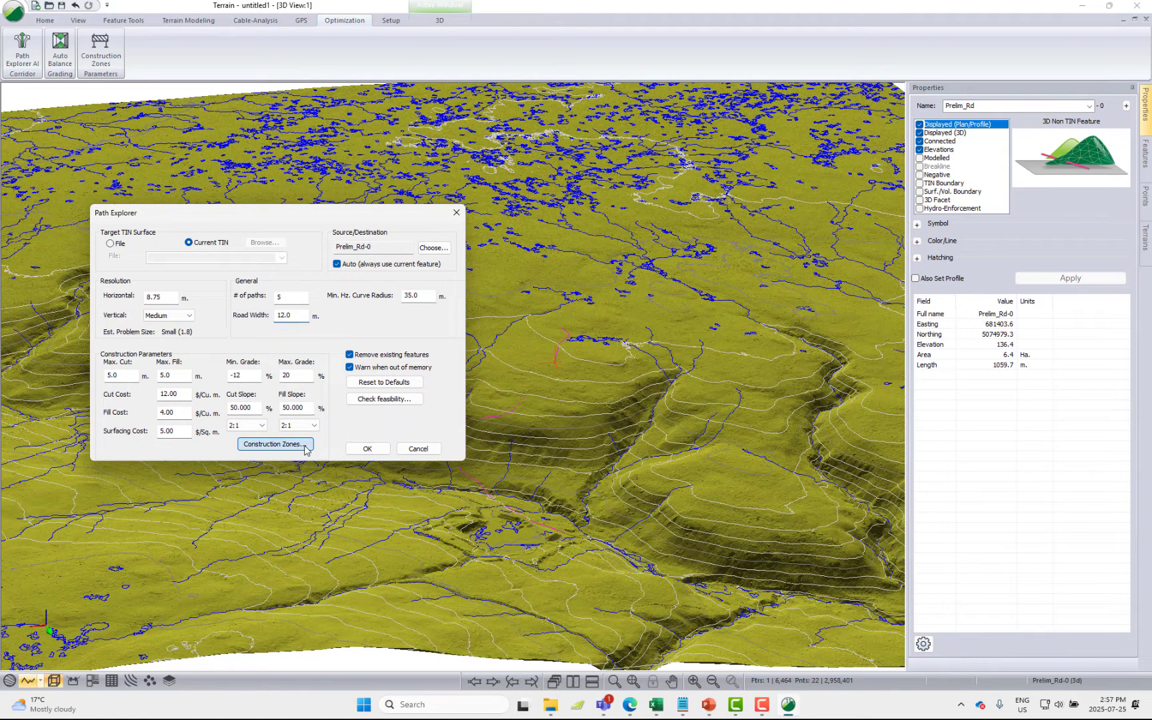
{"action": "left_click_drag", "start_coordinate": [309, 225], "coordinate": [700, 220]}
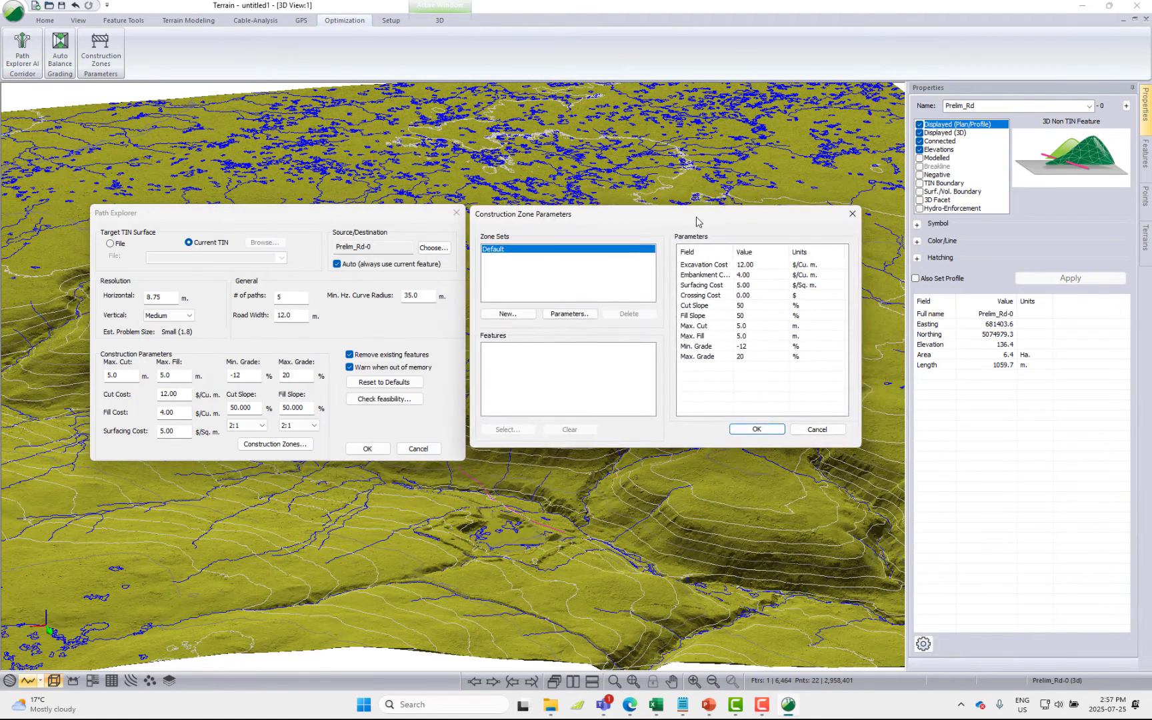
{"action": "left_click", "coordinate": [517, 317]}
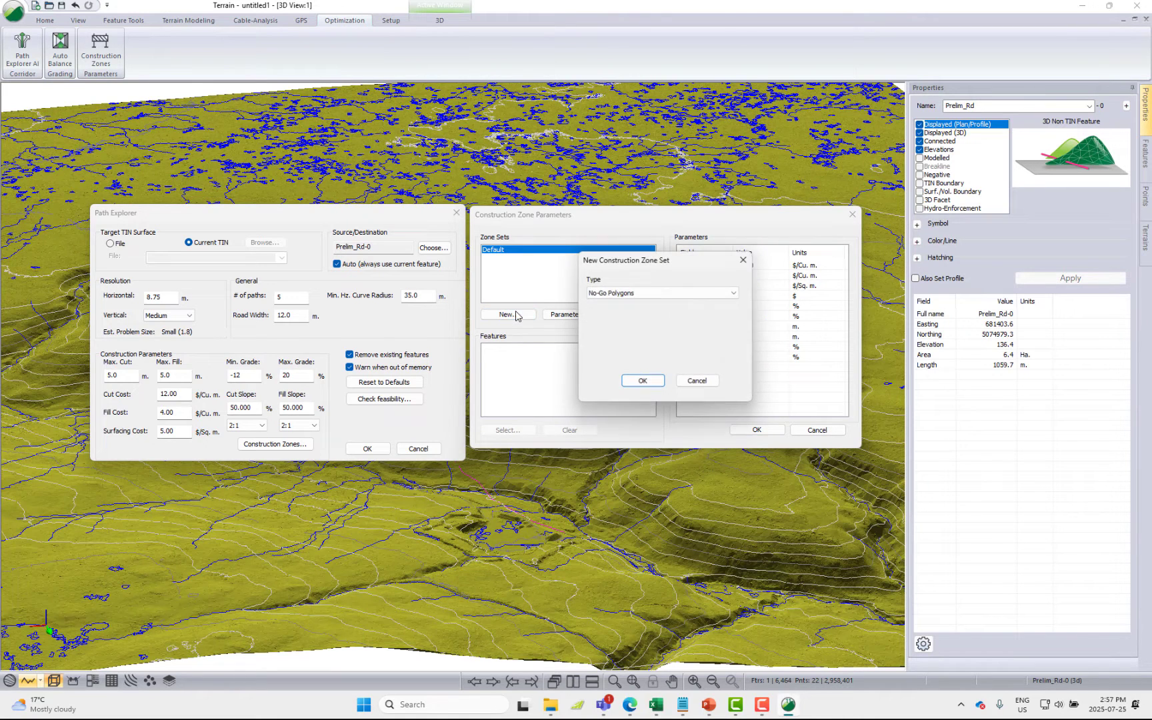
{"action": "left_click", "coordinate": [614, 294]}
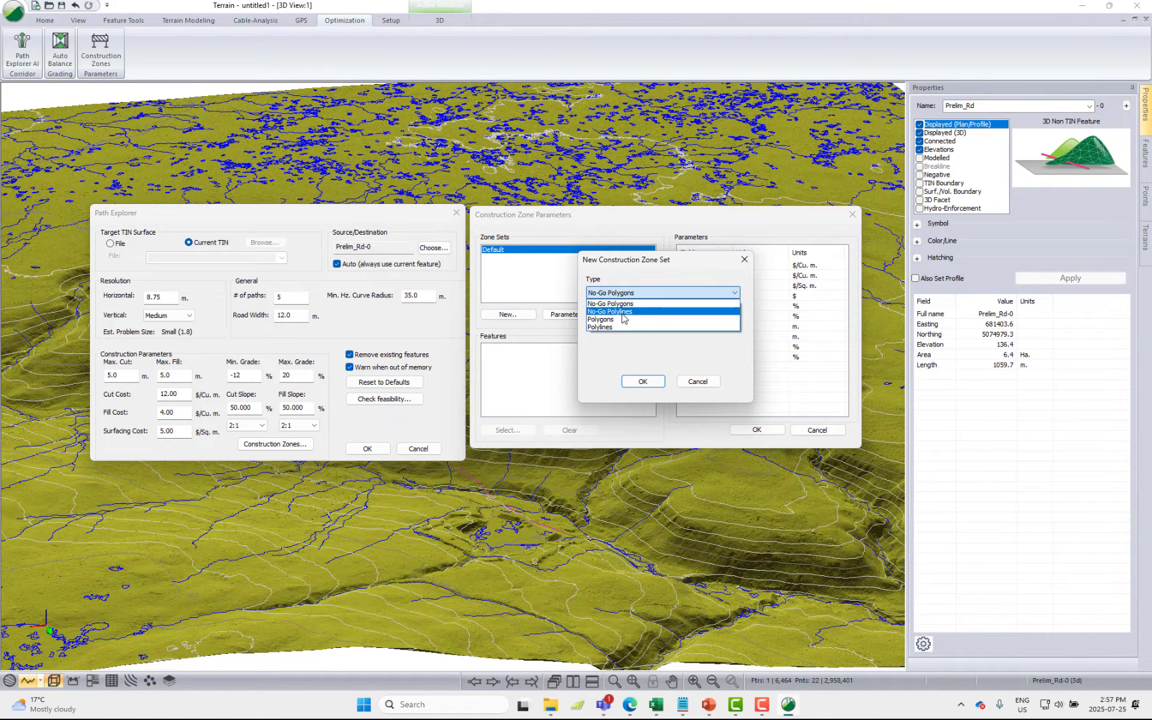
{"action": "left_click", "coordinate": [616, 327]}
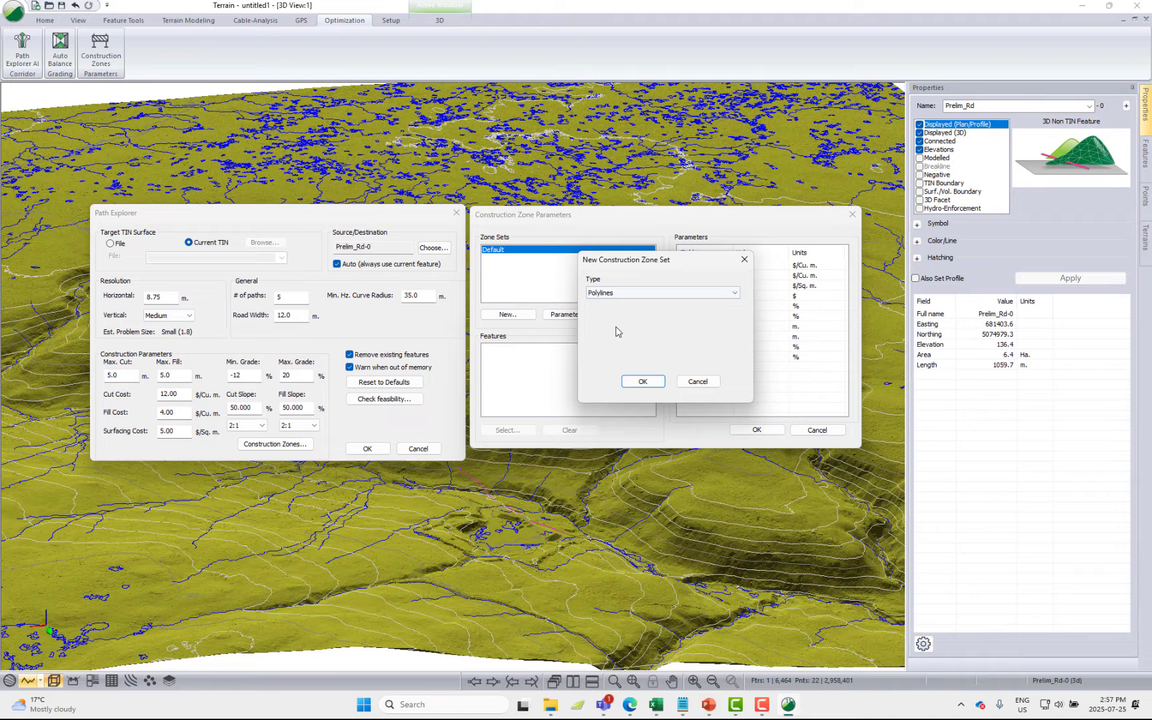
{"action": "left_click", "coordinate": [643, 381]}
Assign all STREAM* features from the predefined streams, rivers and creeks layer to the new zone set
{"action": "left_click", "coordinate": [775, 338]}
{"action": "left_click", "coordinate": [841, 320]}
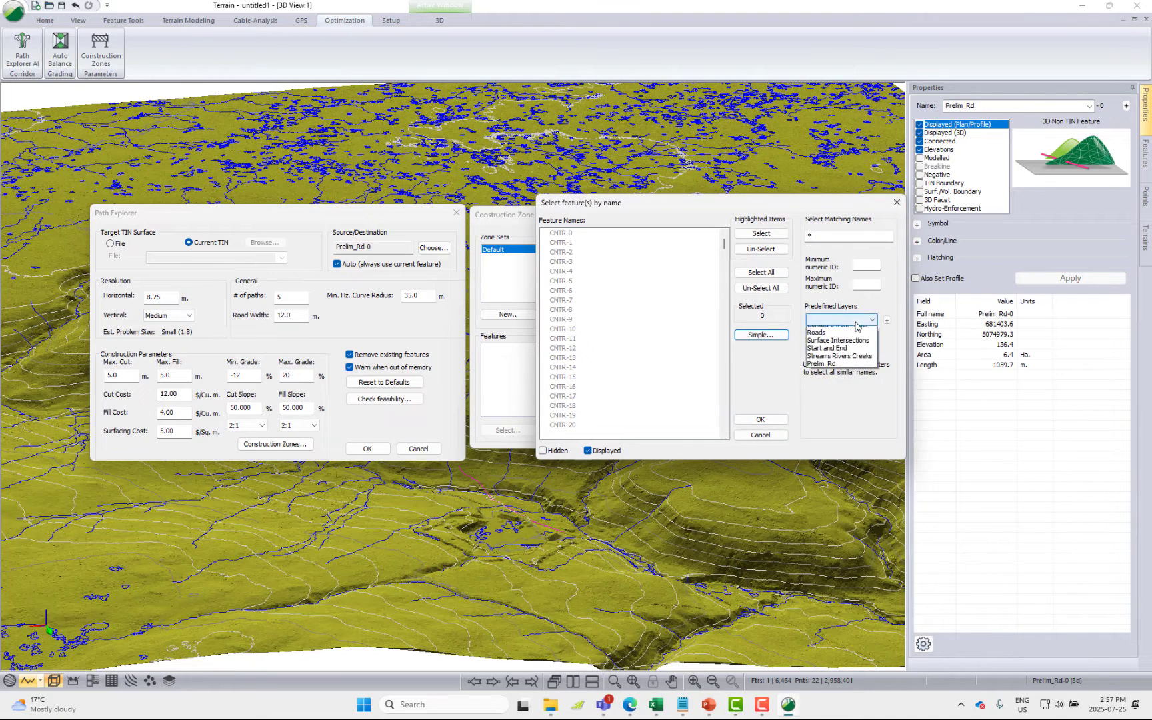
{"action": "left_click", "coordinate": [841, 378]}
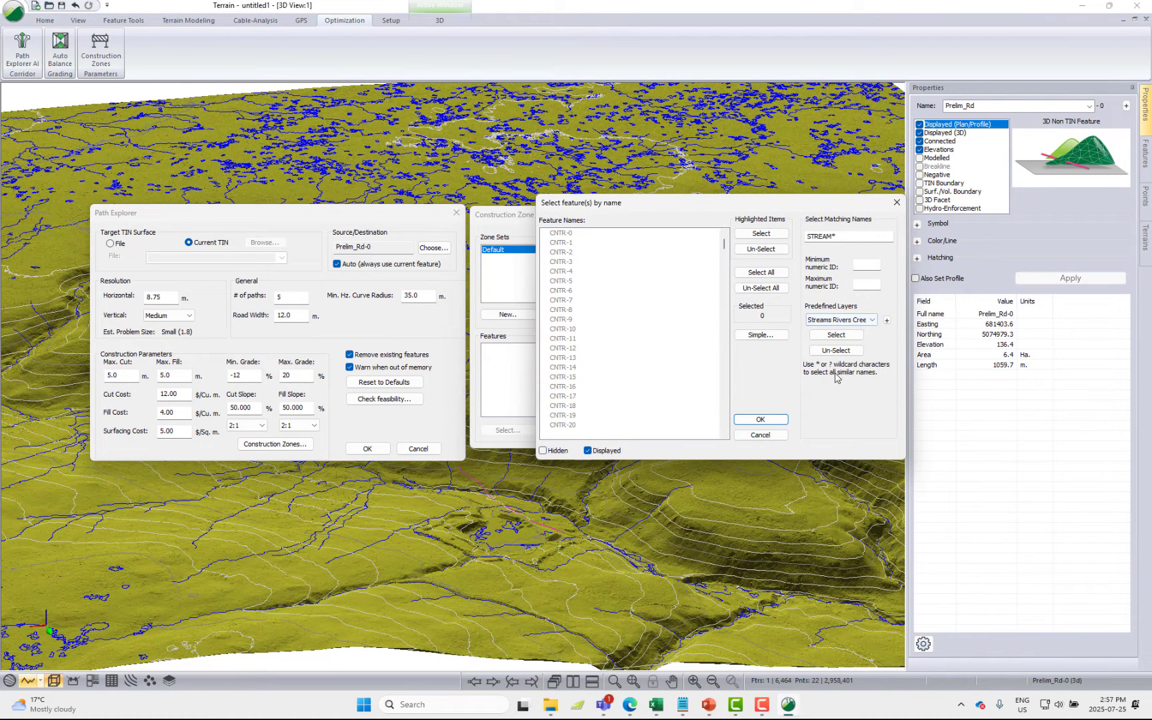
{"action": "left_click", "coordinate": [833, 337]}
{"action": "left_click", "coordinate": [760, 418]}
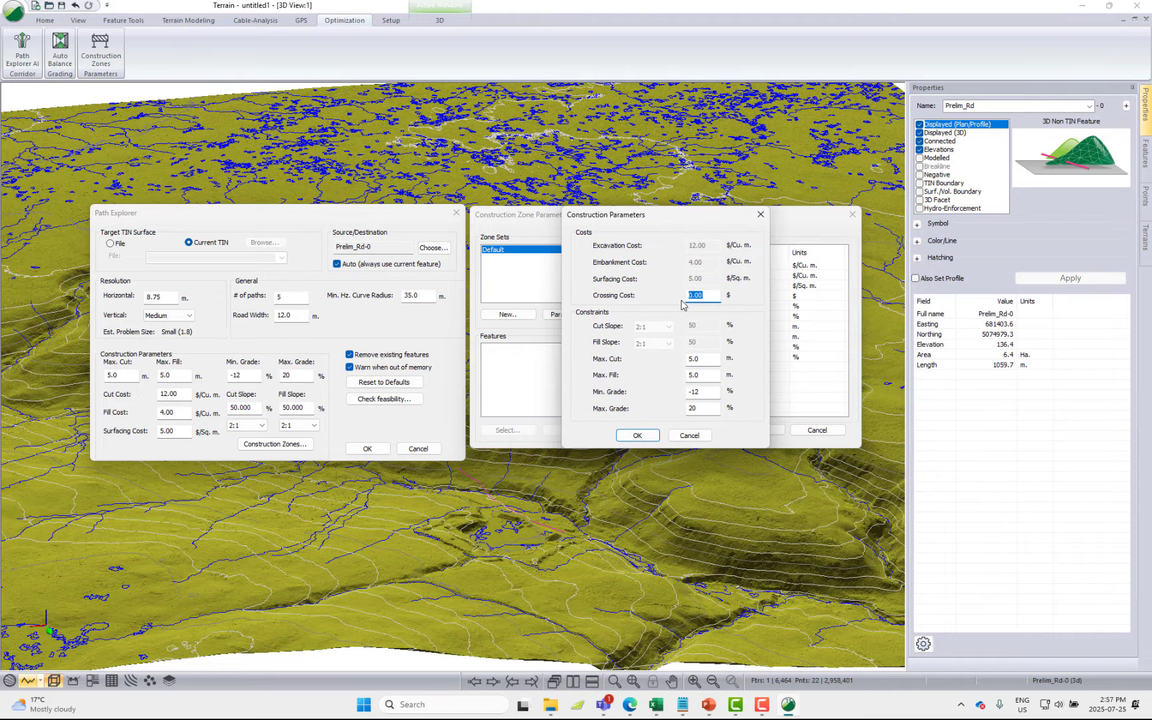
Set the stream zone's crossing cost to $2000 and accept the construction zone parameters
{"action": "type", "text": "2000"}
{"action": "left_click", "coordinate": [637, 435]}
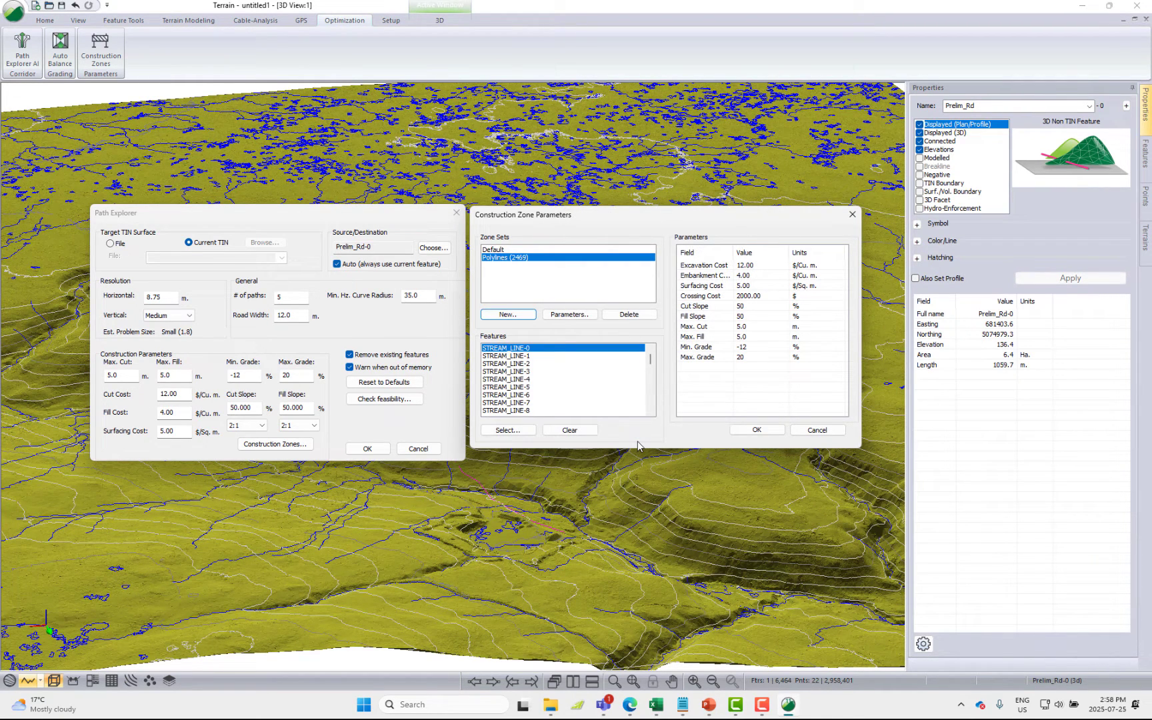
{"action": "left_click", "coordinate": [757, 430]}
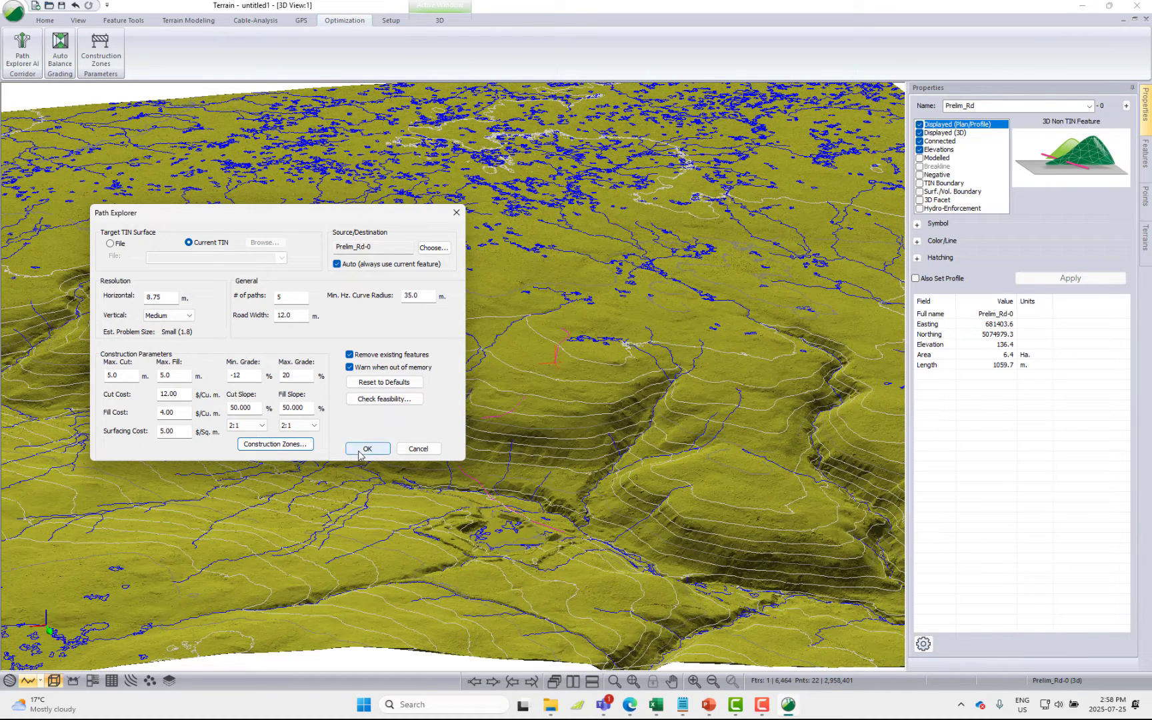
Run the Path Explorer search for 5 road paths and accept the current solutions
{"action": "left_click", "coordinate": [367, 448]}
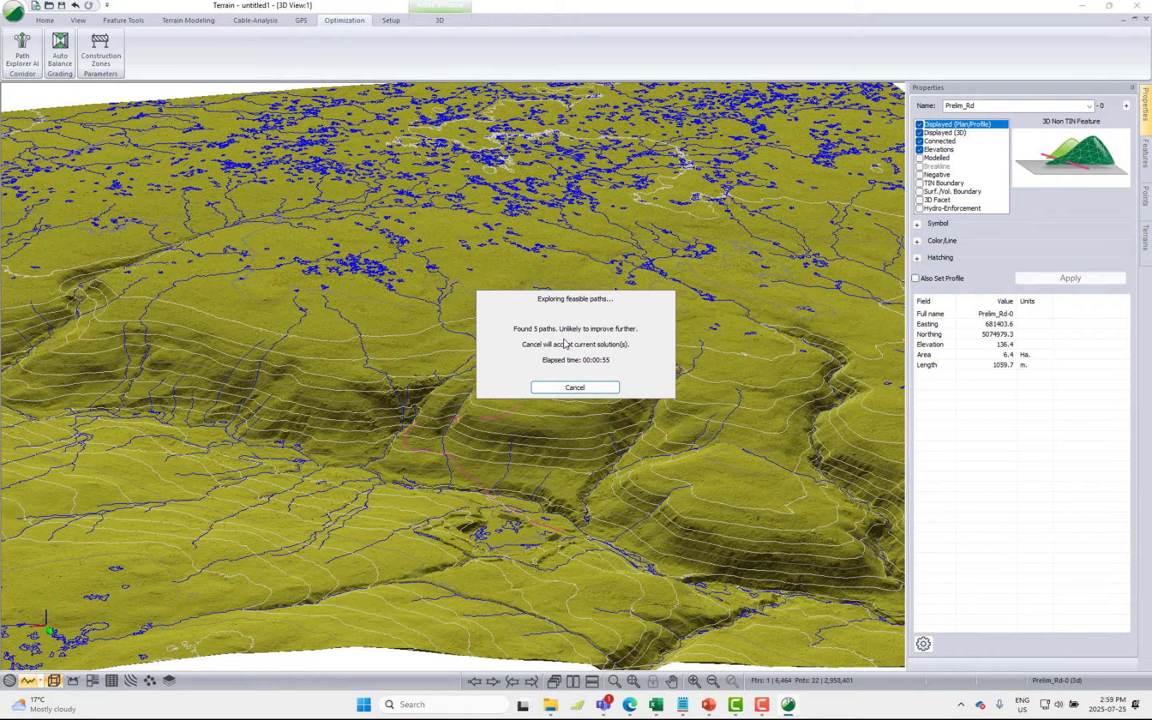
{"action": "left_click", "coordinate": [595, 390]}
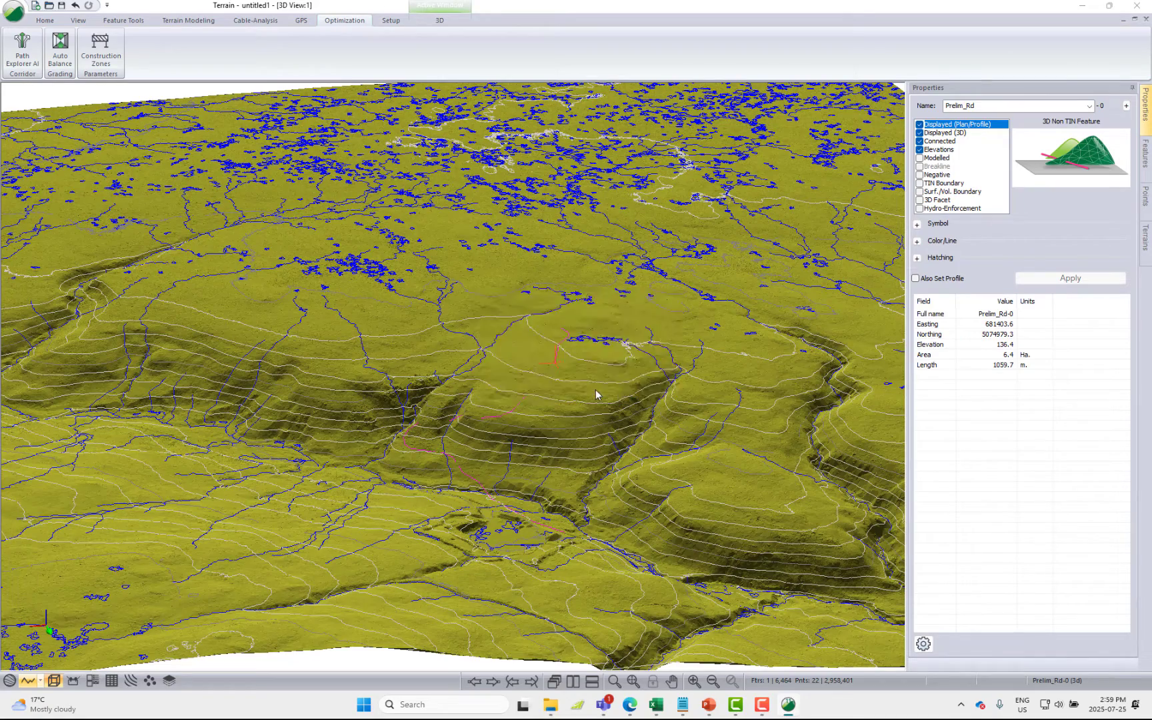
{"action": "left_click", "coordinate": [613, 374]}
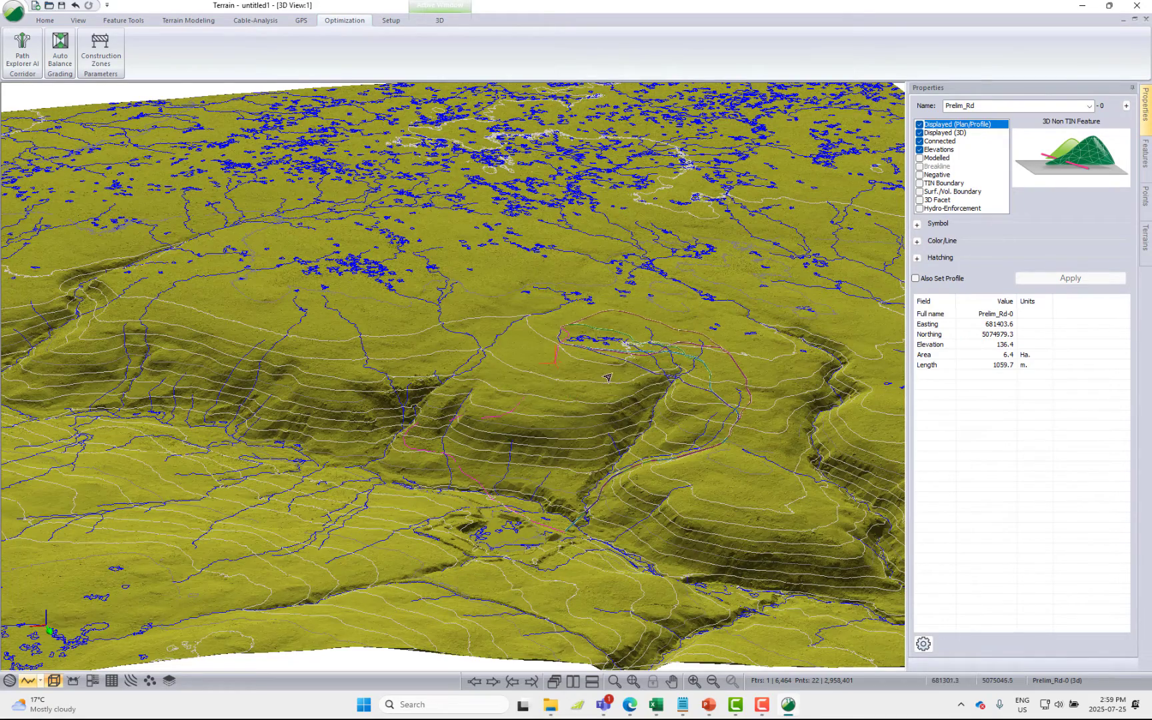
Examine the generated road paths in 3D, comparing their routes with the preliminary road and the stream crossings
{"action": "left_click_drag", "start_coordinate": [641, 489], "coordinate": [593, 477]}
{"action": "scroll", "coordinate": [591, 476], "scroll_direction": "up", "scroll_amount": 6}
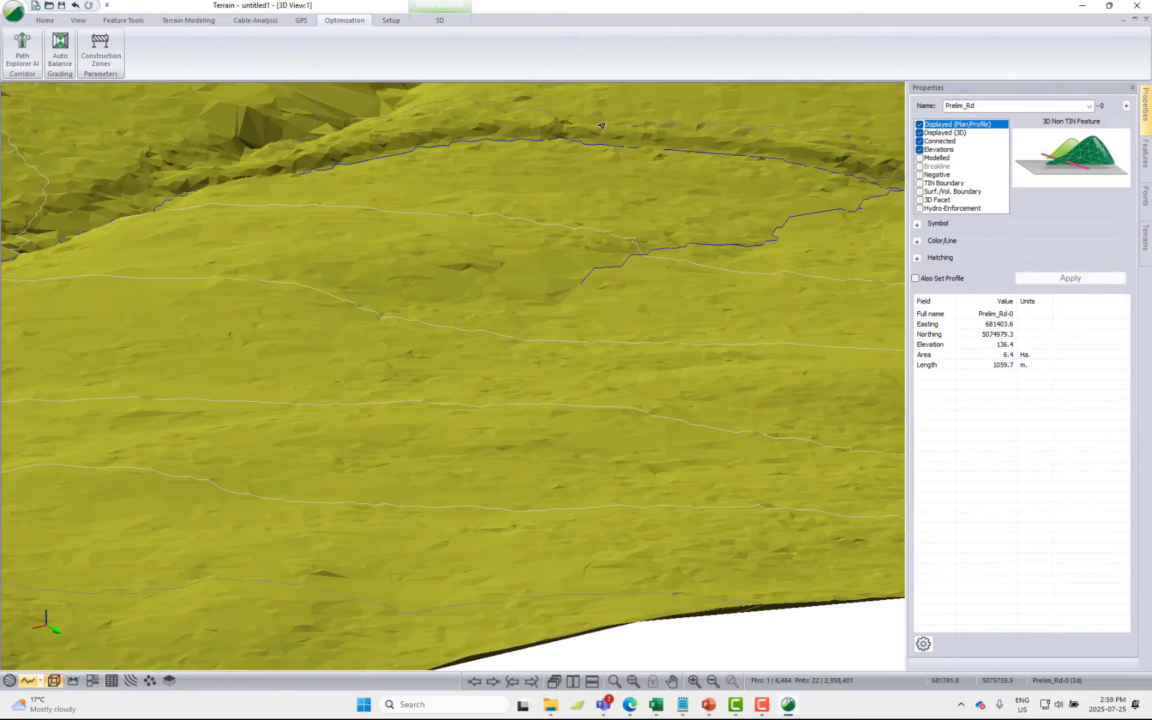
{"action": "scroll", "coordinate": [628, 75], "scroll_direction": "up", "scroll_amount": 1}
{"action": "scroll", "coordinate": [622, 98], "scroll_direction": "up", "scroll_amount": 4}
{"action": "middle_click_drag", "start_coordinate": [607, 122], "coordinate": [548, 250]}
{"action": "mouse_move", "coordinate": [531, 123]}
{"action": "middle_mouse_down"}
{"action": "mouse_move", "coordinate": [477, 290]}
{"action": "mouse_move", "coordinate": [401, 455]}
{"action": "middle_mouse_up"}
{"action": "left_click_drag", "start_coordinate": [518, 405], "coordinate": [627, 419]}
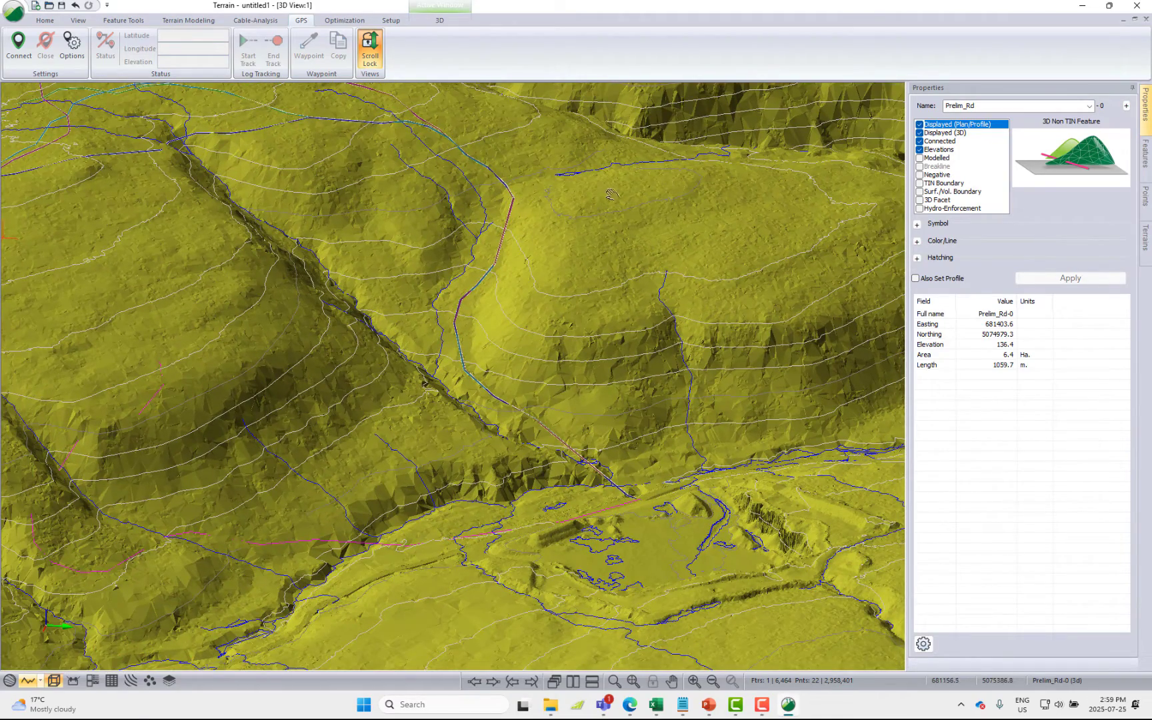
{"action": "middle_click_drag", "start_coordinate": [607, 195], "coordinate": [702, 234]}
{"action": "middle_click_drag", "start_coordinate": [333, 237], "coordinate": [655, 193]}
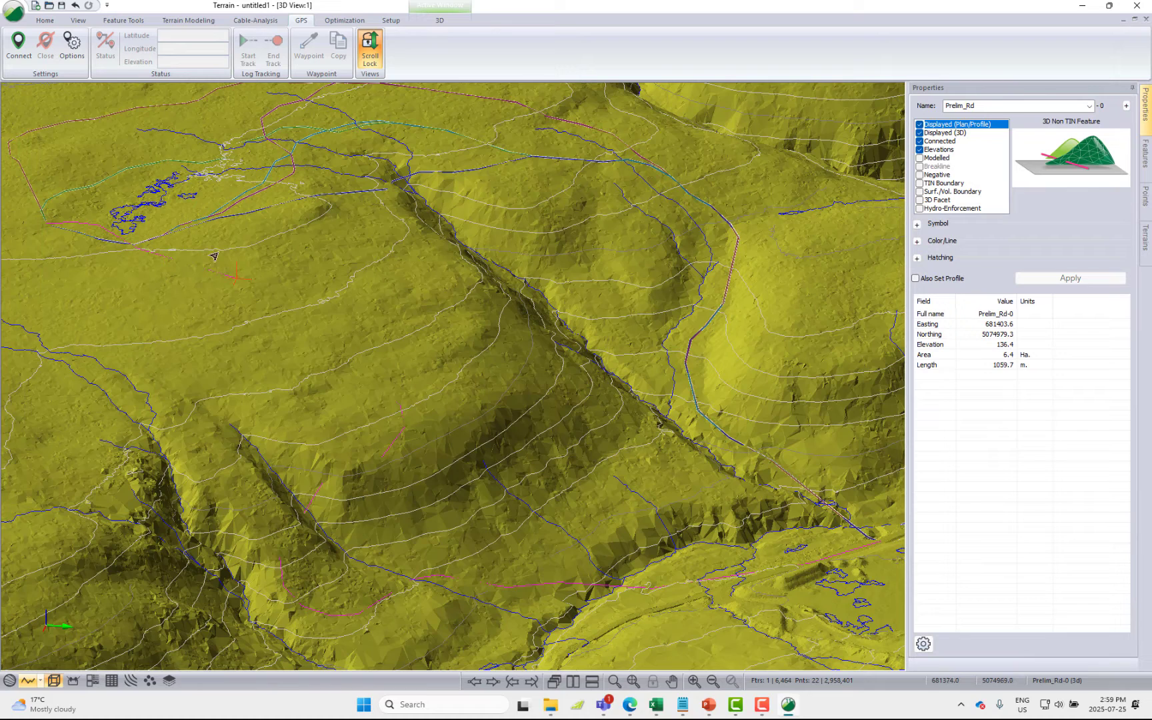
Select the generated path feature .XPATH_114.67K-0 by name in the 3D view, in addition to the current selection
{"action": "mouse_move", "coordinate": [197, 233]}
{"action": "right_click", "coordinate": [347, 223]}
{"action": "mouse_move", "coordinate": [412, 284]}
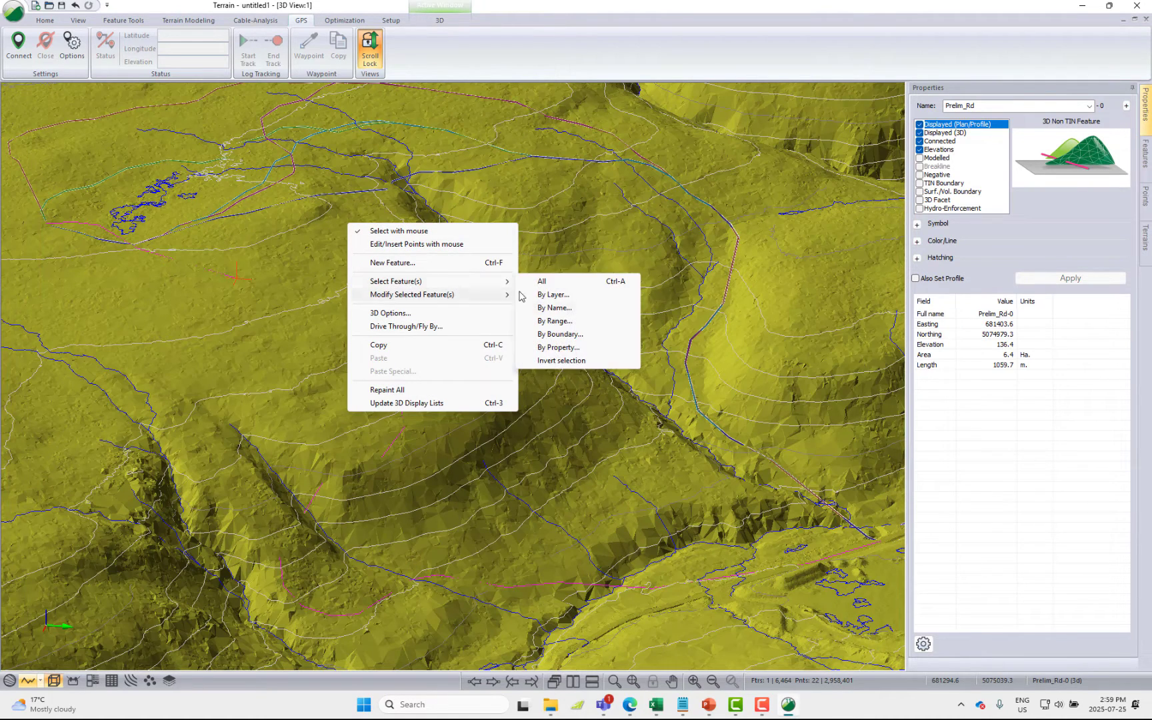
{"action": "left_click", "coordinate": [553, 308]}
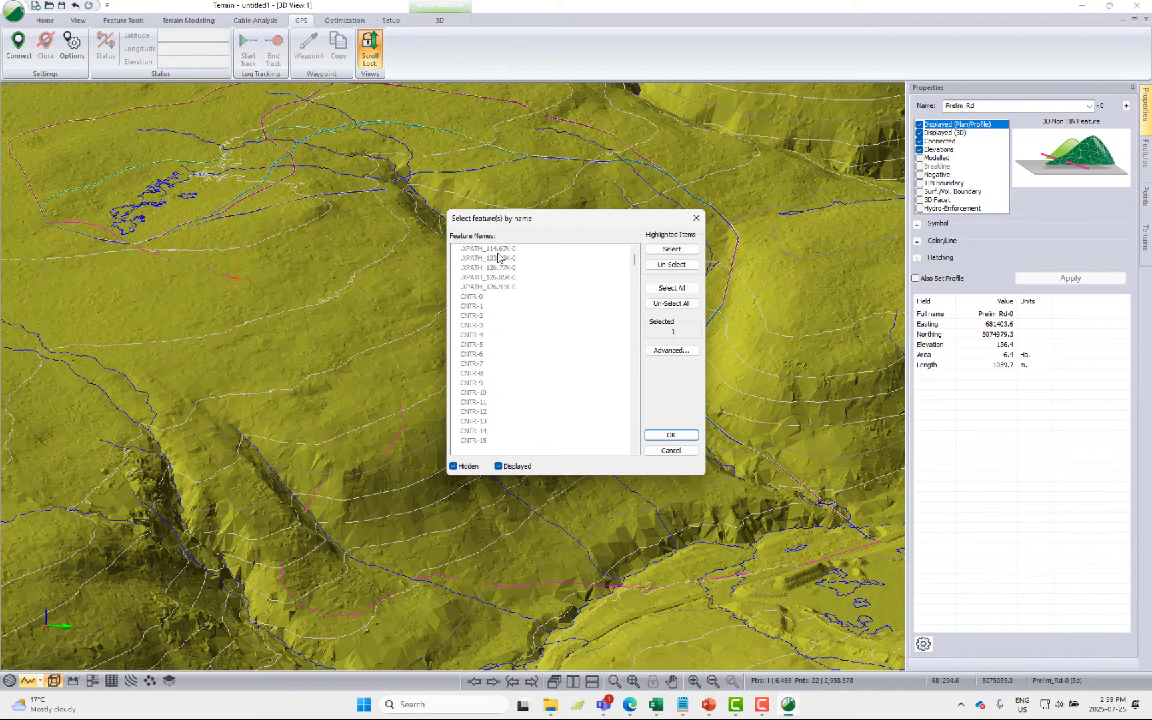
{"action": "left_click", "coordinate": [507, 287]}
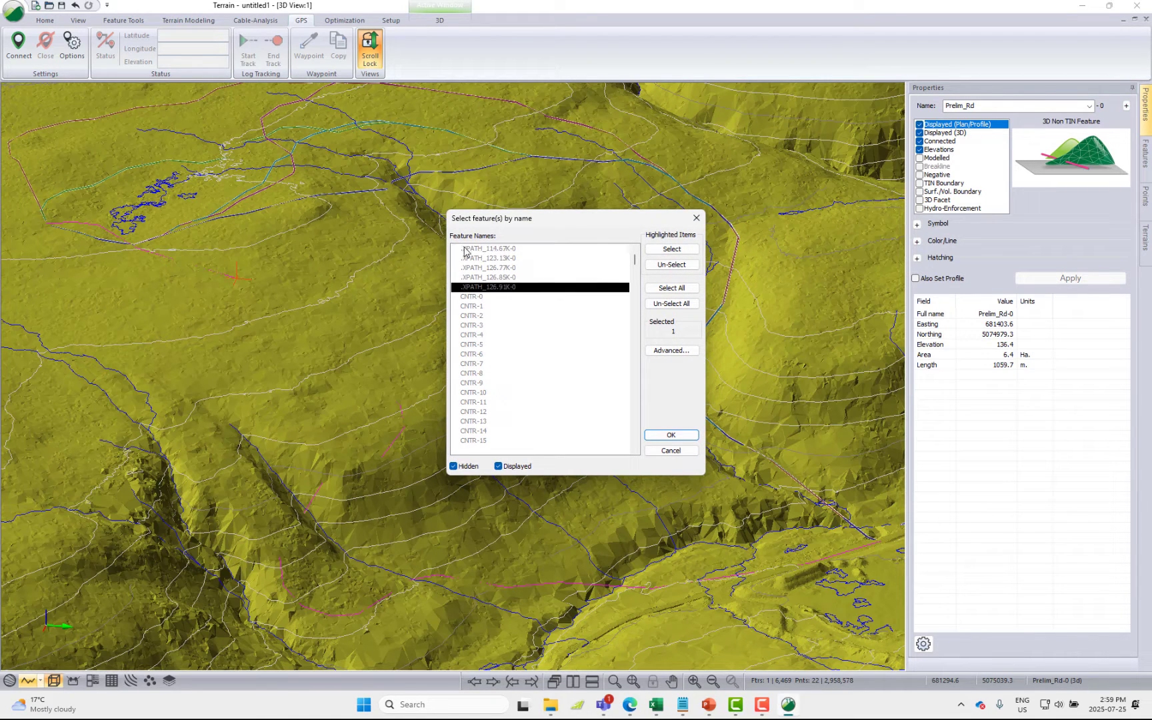
{"action": "left_click", "coordinate": [480, 250]}
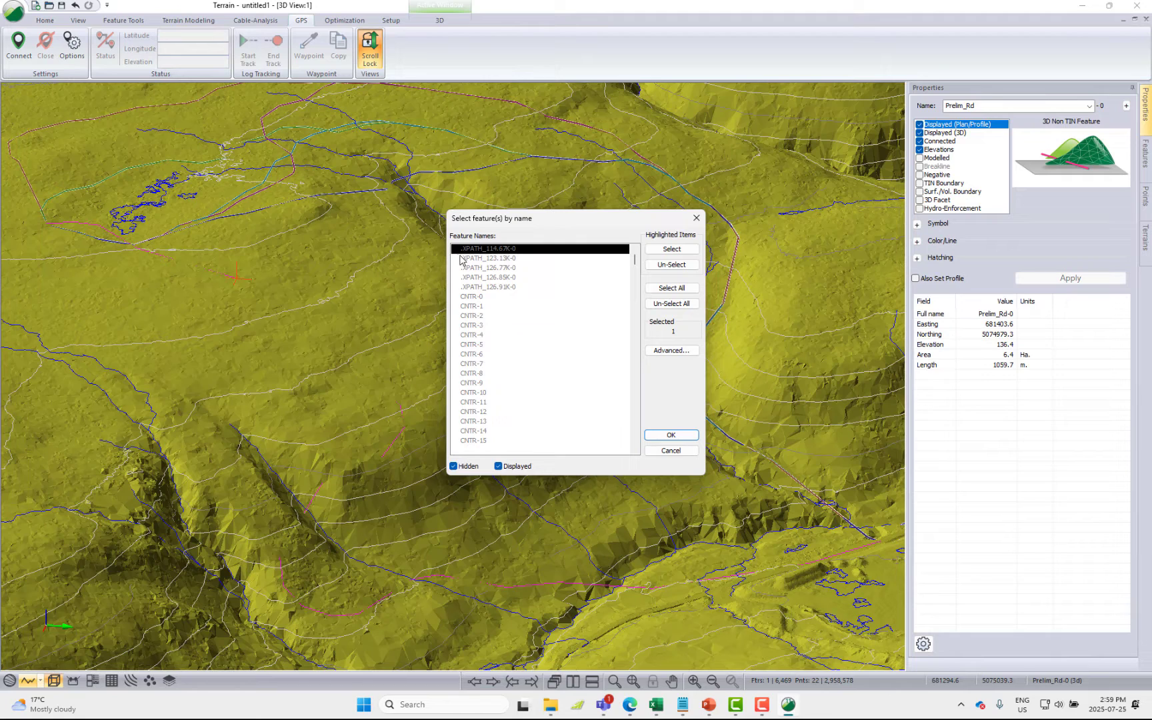
{"action": "left_click", "coordinate": [473, 250]}
{"action": "left_click", "coordinate": [673, 437]}
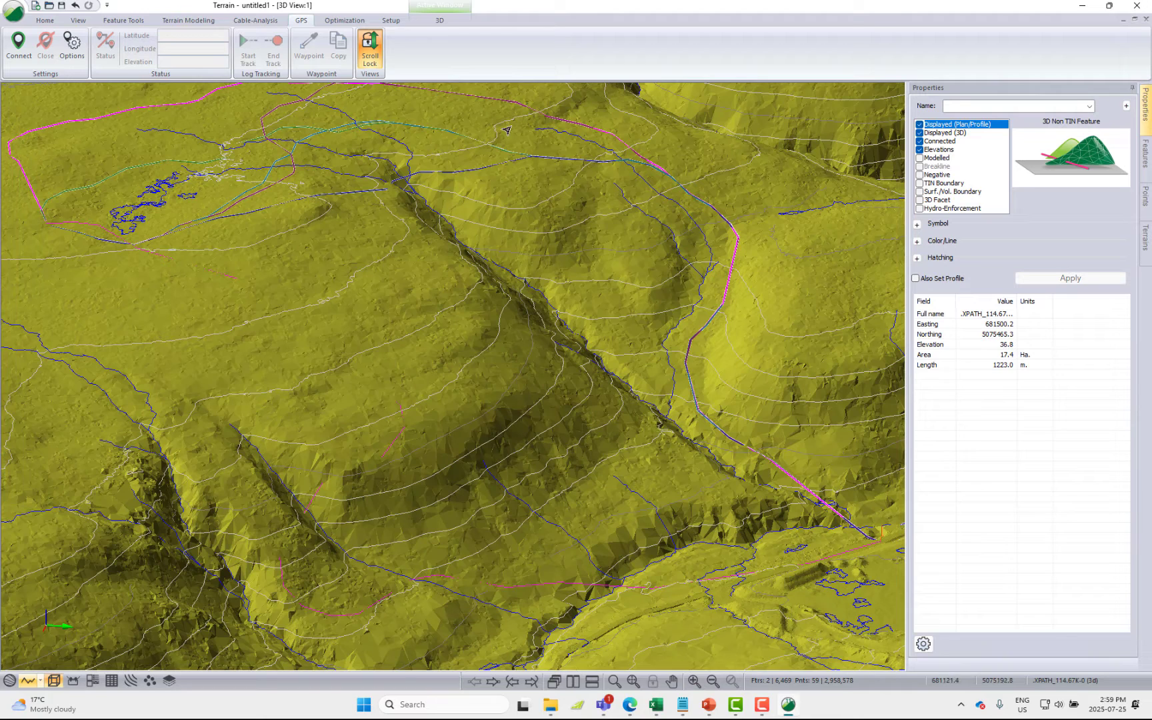
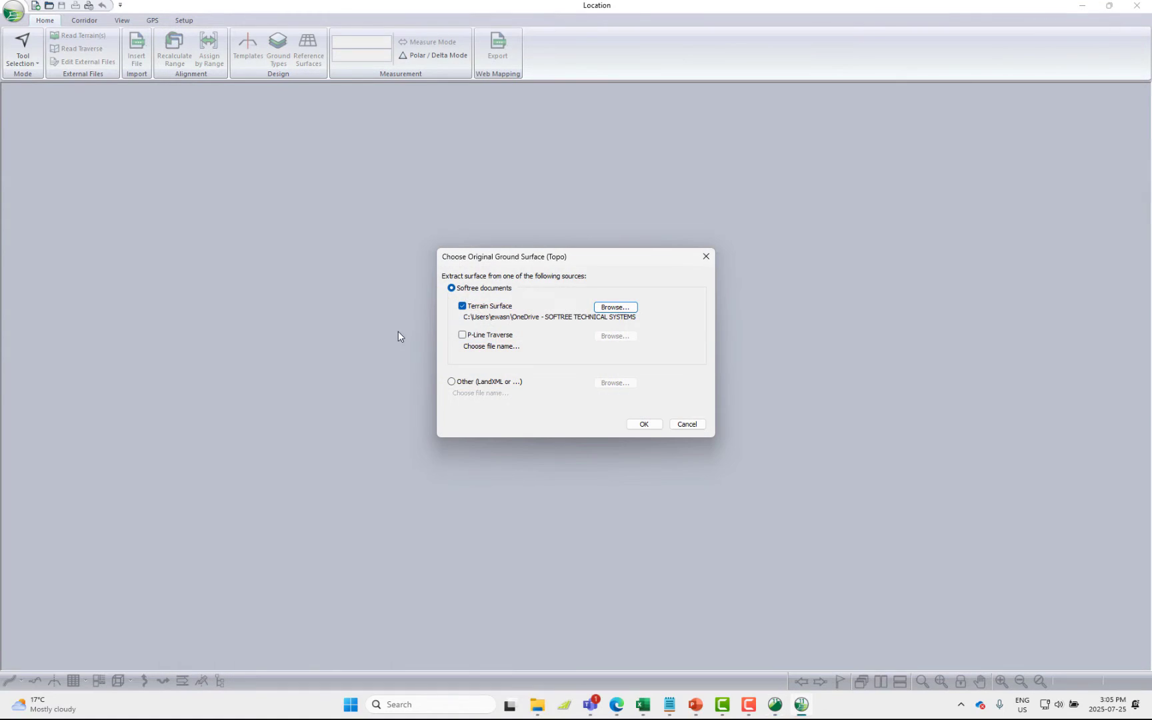
Create the road design from the terrain surface, using the .XPATH_114.67K-0 feature of TOPO-Optimization.terx as the initial alignment
{"action": "left_click", "coordinate": [642, 425]}
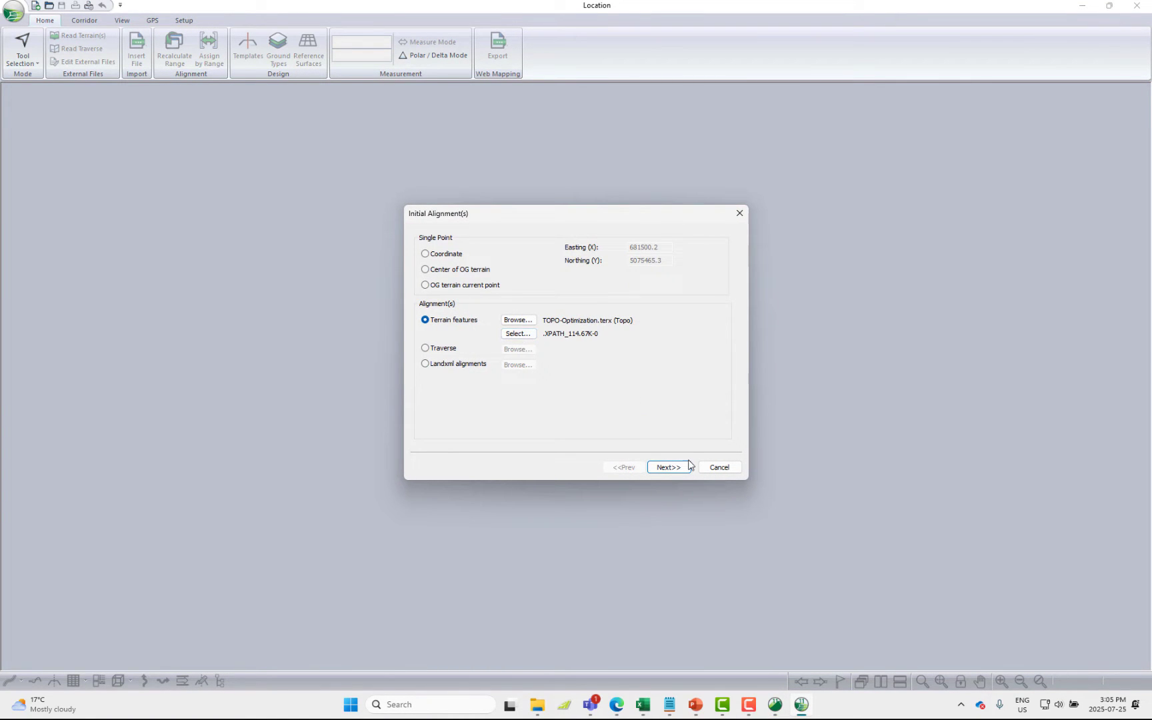
{"action": "left_click", "coordinate": [665, 467]}
{"action": "left_click", "coordinate": [662, 467]}
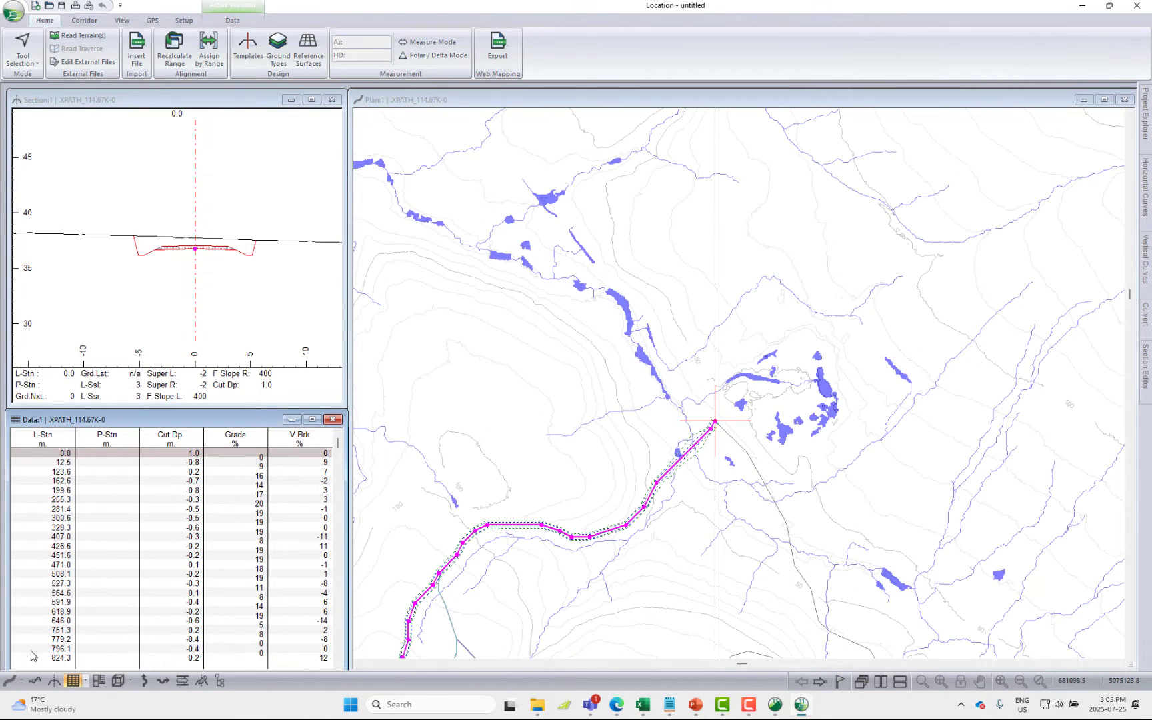
Open a 3D view of the new road alignment and place its window over the plan view
{"action": "left_click", "coordinate": [119, 680]}
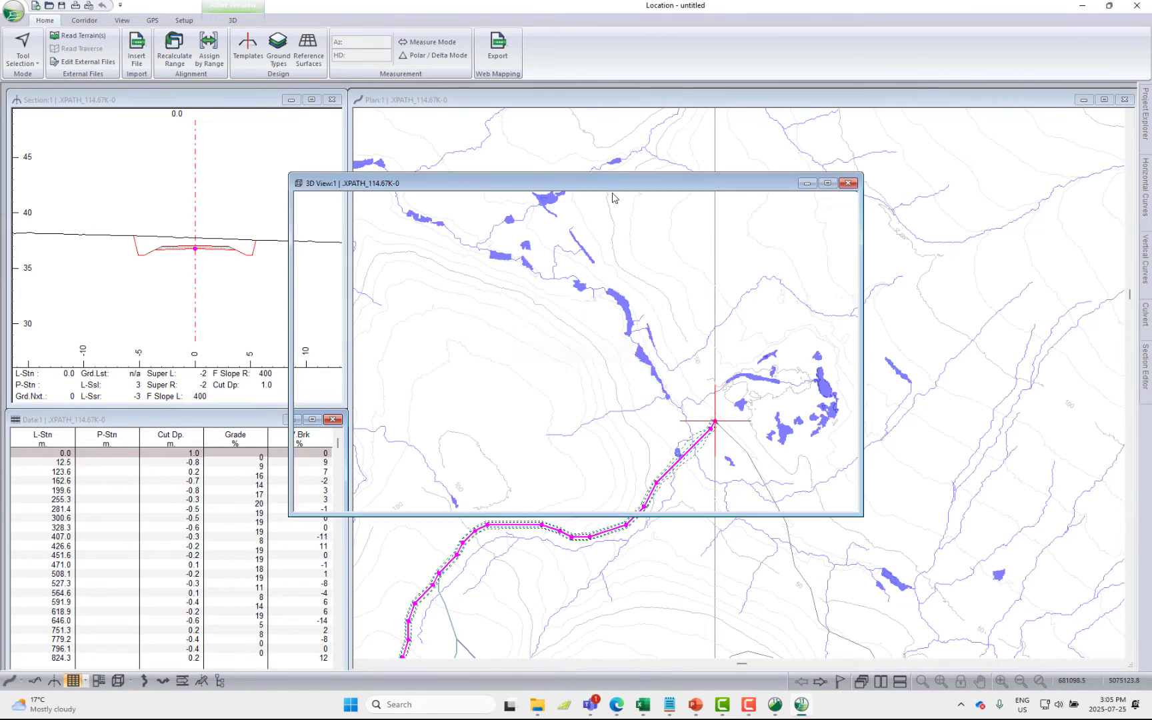
{"action": "left_click_drag", "start_coordinate": [630, 184], "coordinate": [858, 116]}
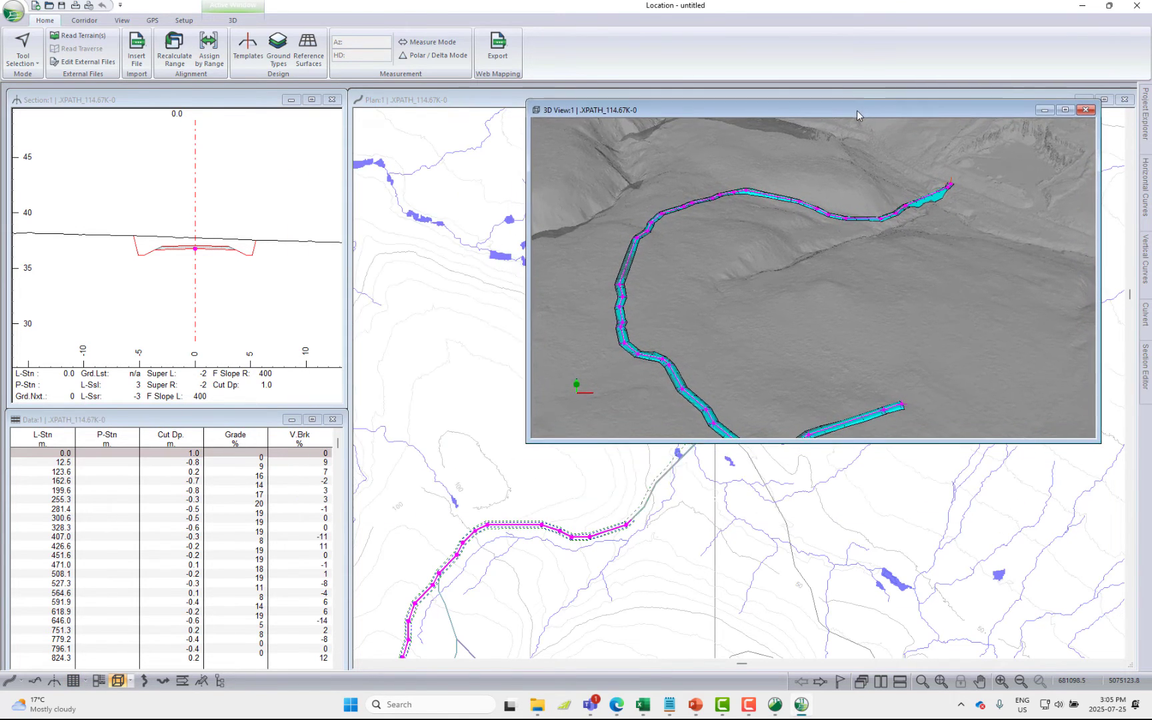
{"action": "left_click_drag", "start_coordinate": [760, 360], "coordinate": [945, 287]}
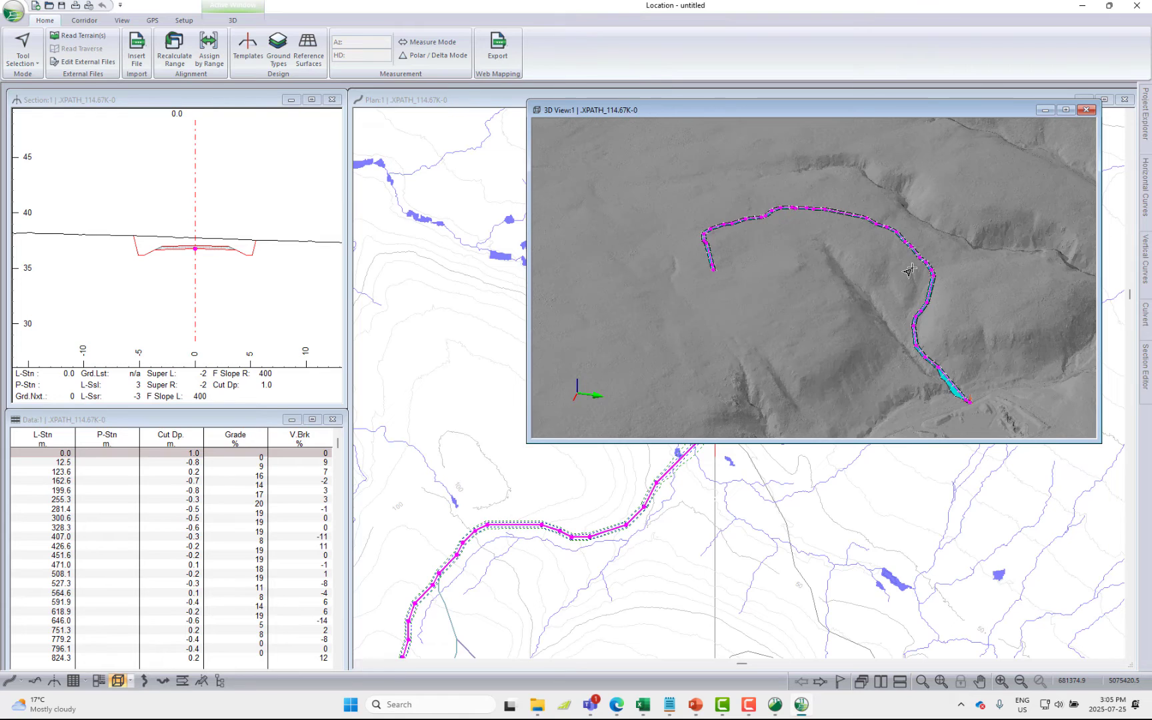
In the DF - Resource Low Volume template, set the Resource I-left component's default width to 5 m
{"action": "left_click", "coordinate": [234, 266]}
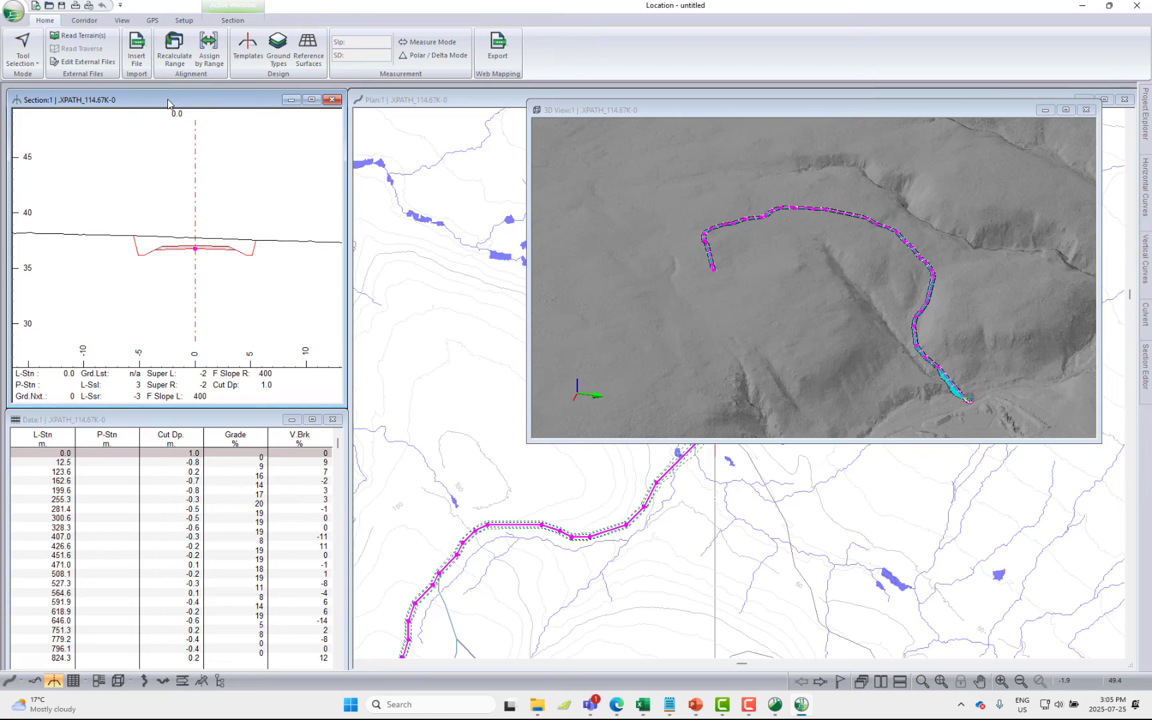
{"action": "left_click", "coordinate": [243, 59]}
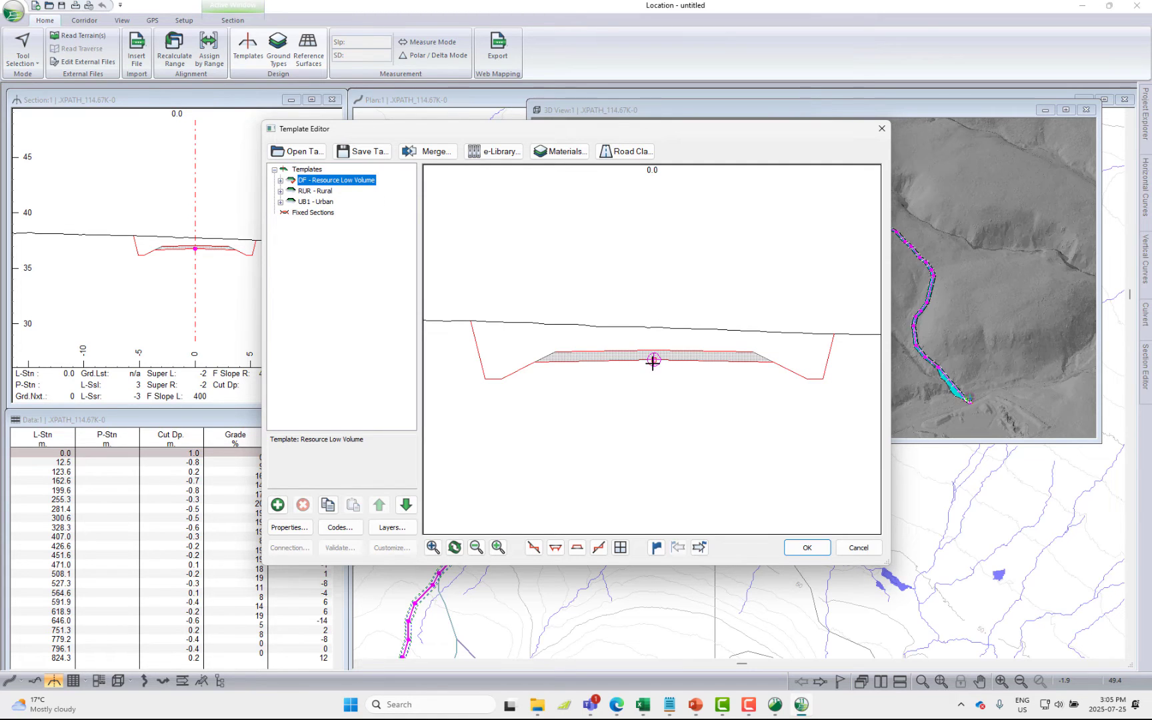
{"action": "mouse_move", "coordinate": [653, 359]}
{"action": "left_mouse_down"}
{"action": "mouse_move", "coordinate": [657, 259]}
{"action": "mouse_move", "coordinate": [653, 299]}
{"action": "left_mouse_up"}
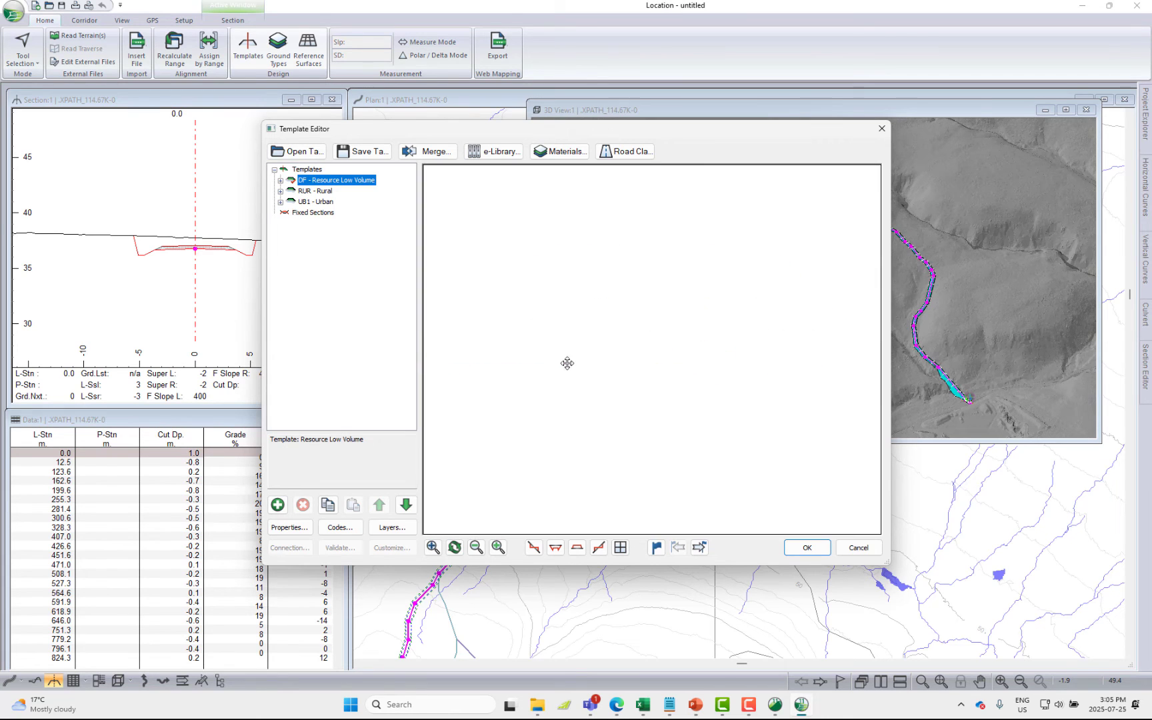
{"action": "left_click_drag", "start_coordinate": [719, 260], "coordinate": [632, 355]}
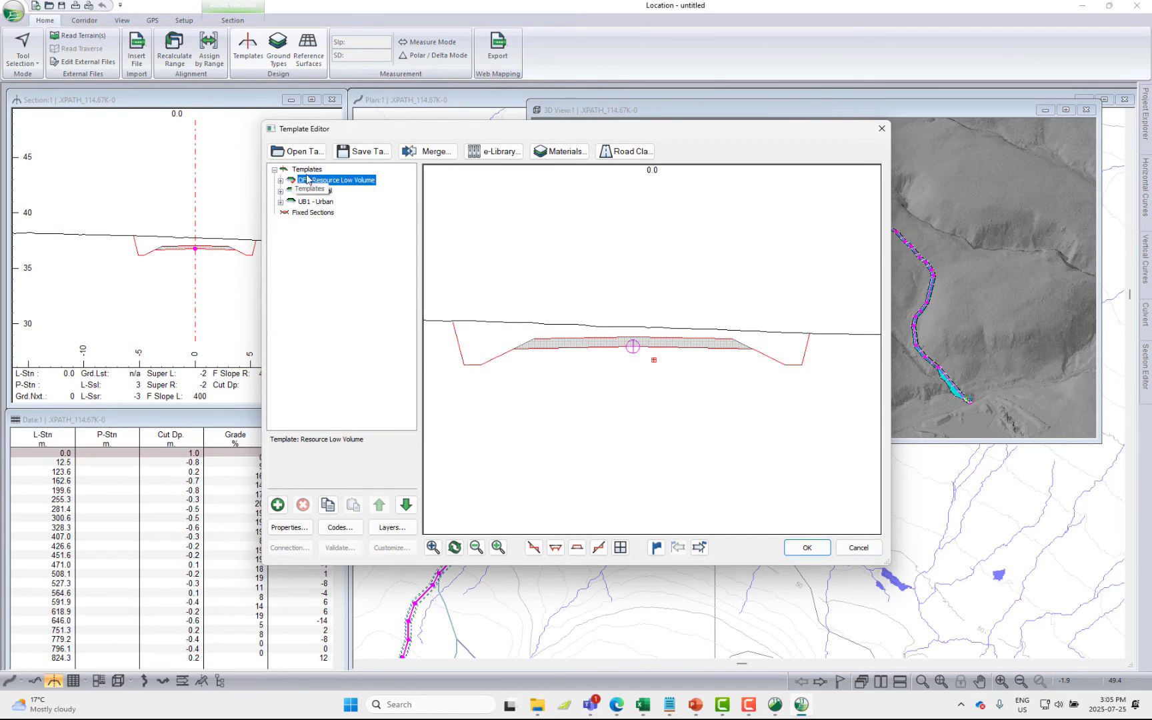
{"action": "left_click", "coordinate": [281, 180]}
{"action": "double_click", "coordinate": [325, 191]}
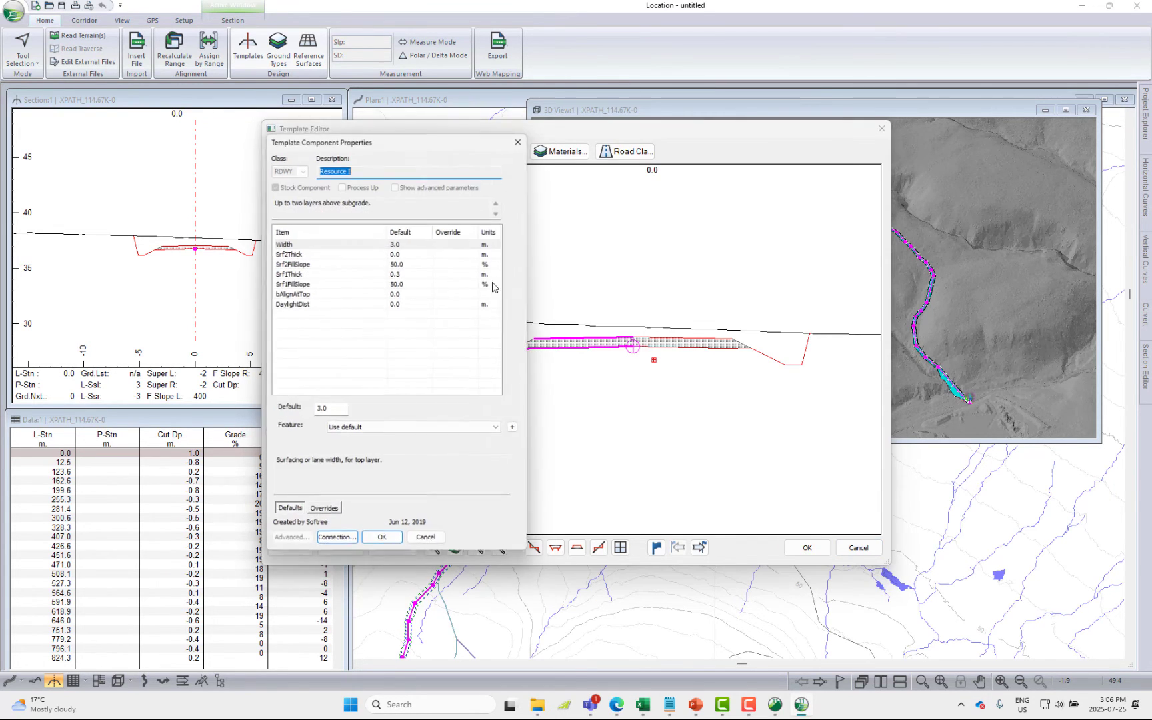
{"action": "left_click", "coordinate": [427, 542]}
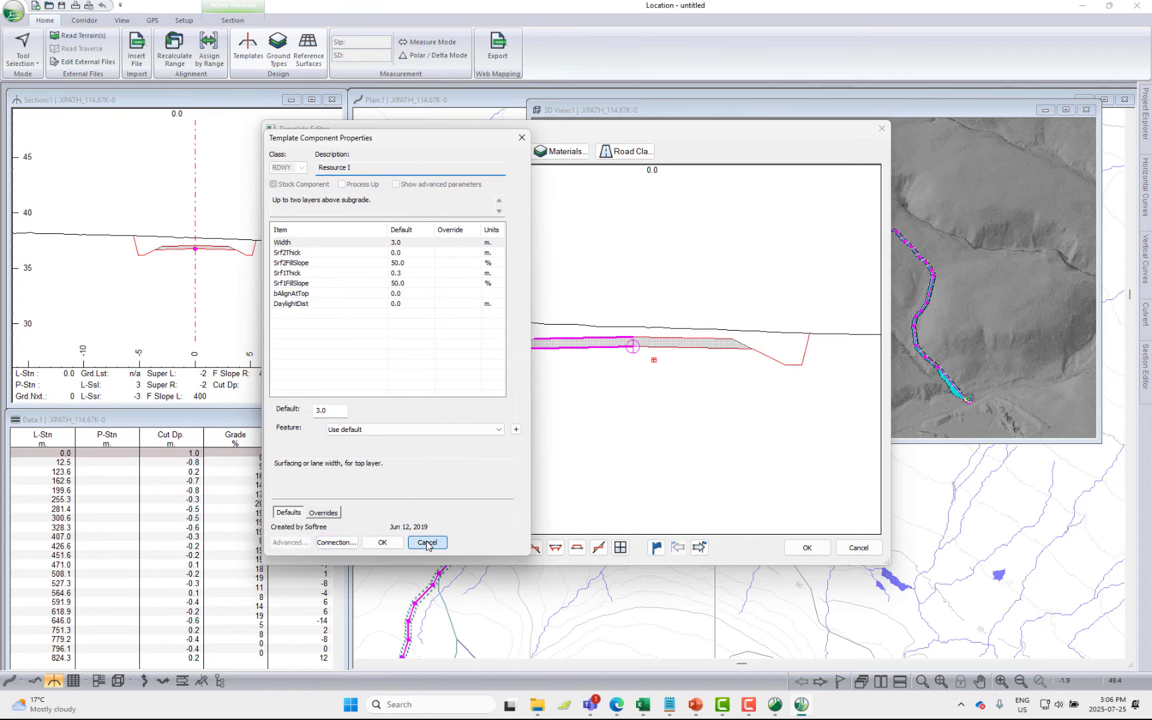
{"action": "double_click", "coordinate": [311, 194]}
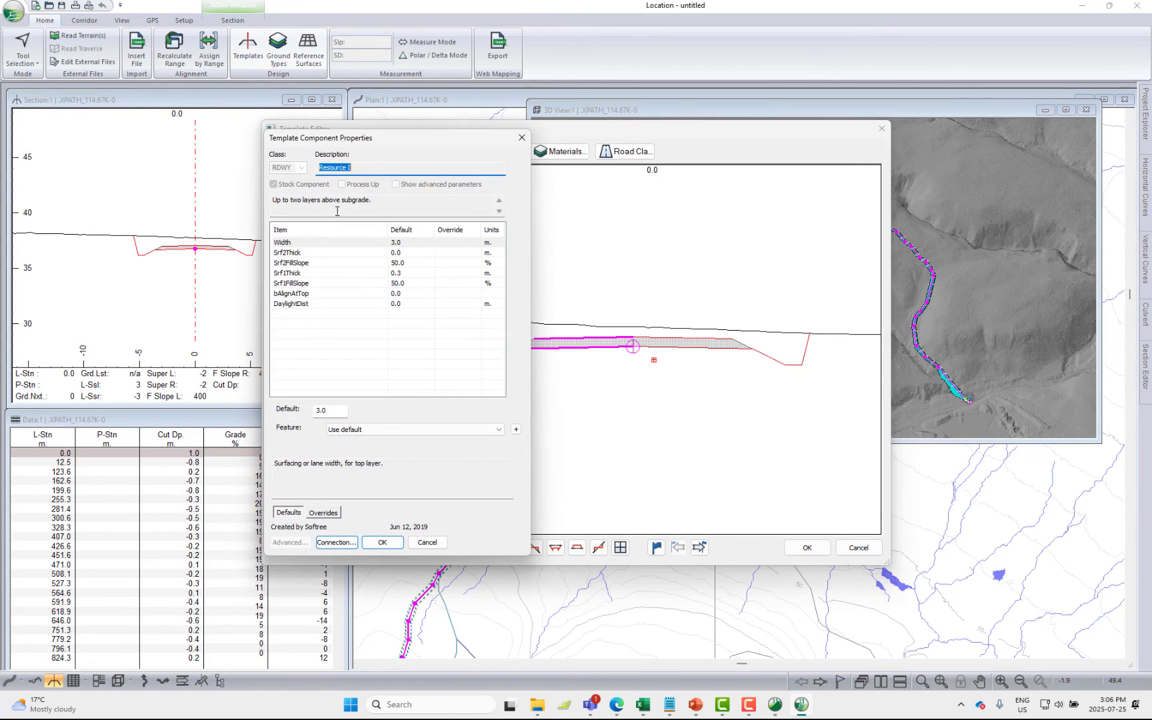
{"action": "left_click", "coordinate": [382, 542]}
Set the Resource I-right component's default width to 5 m and apply the template changes to the road
{"action": "double_click", "coordinate": [313, 203]}
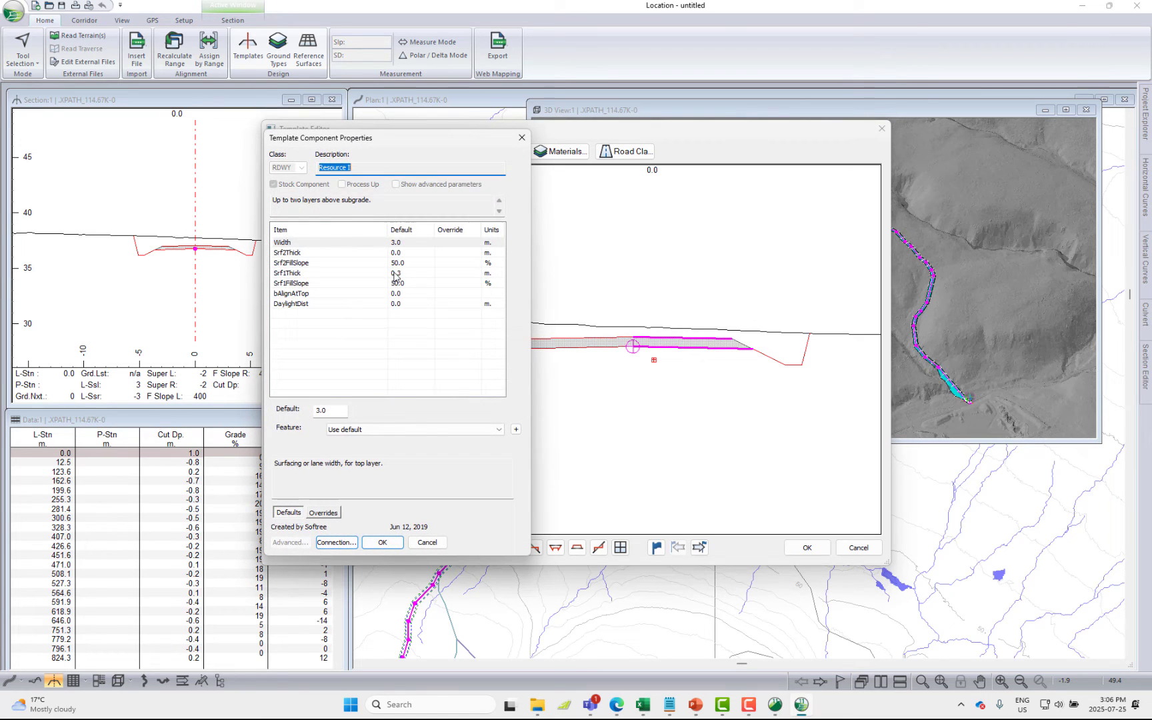
{"action": "double_click", "coordinate": [335, 412]}
{"action": "type", "text": "5"}
{"action": "left_click", "coordinate": [372, 543]}
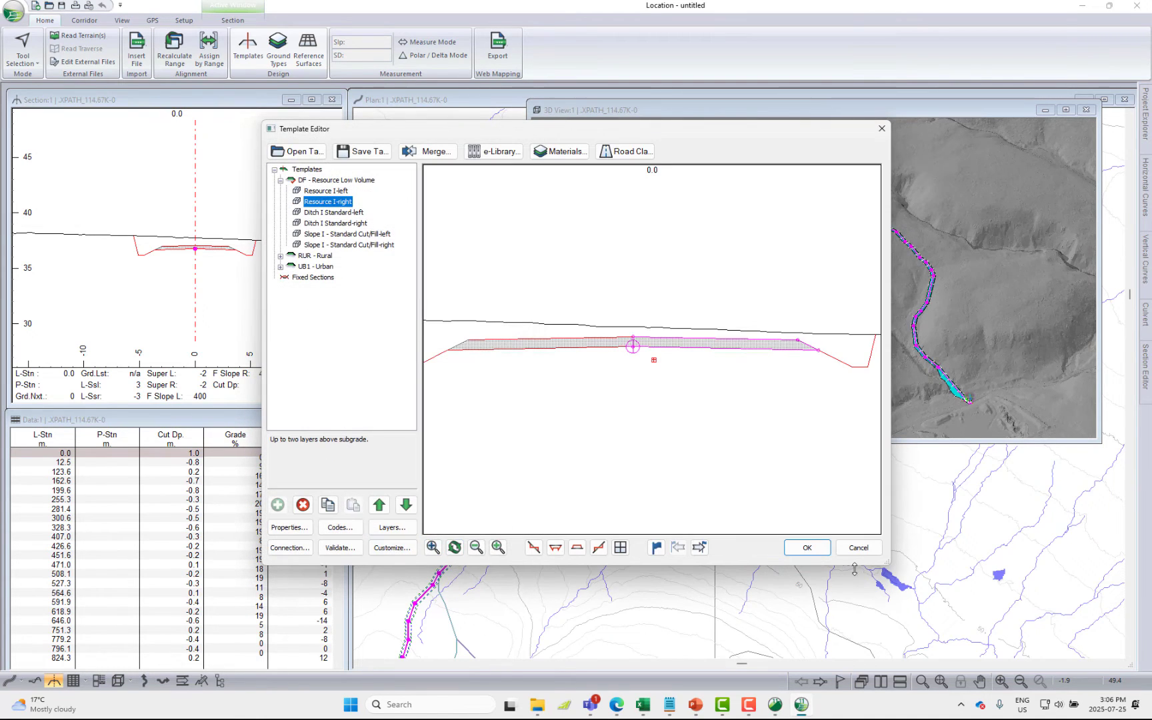
{"action": "left_click", "coordinate": [807, 547]}
{"action": "left_click", "coordinate": [613, 394]}
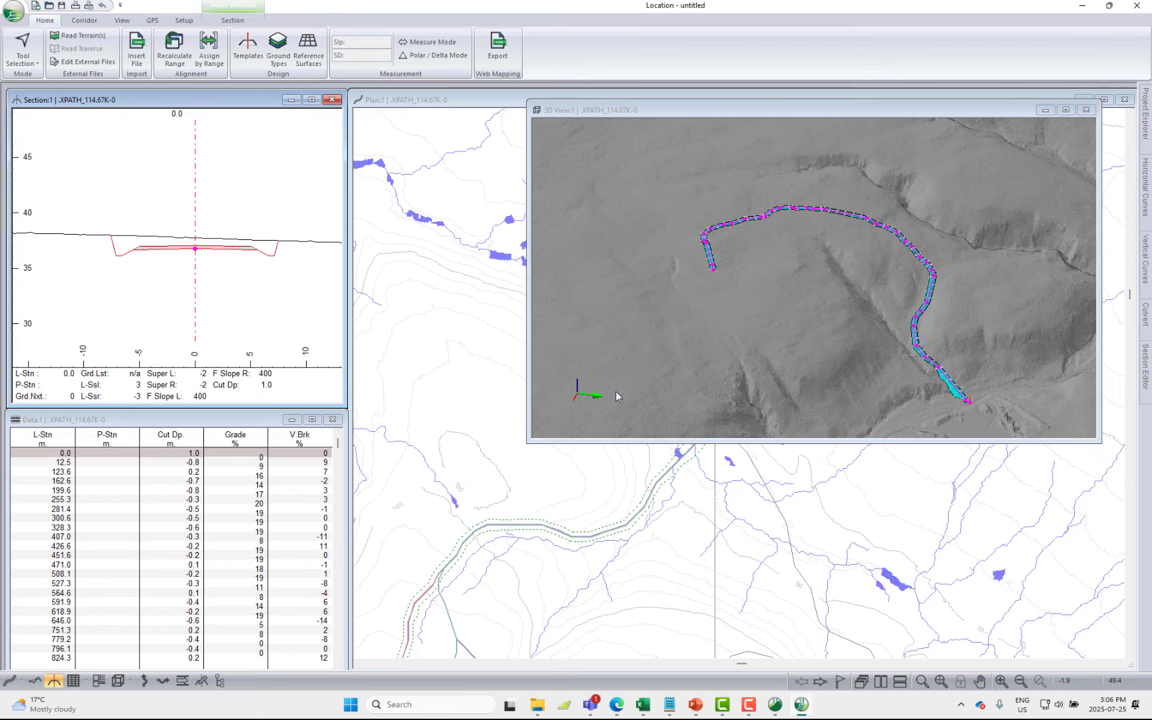
Convert the horizontal polyline to an alignment with curves, using a 35 m minimum radius and a 5 m maximum offset distance
{"action": "left_click", "coordinate": [407, 198]}
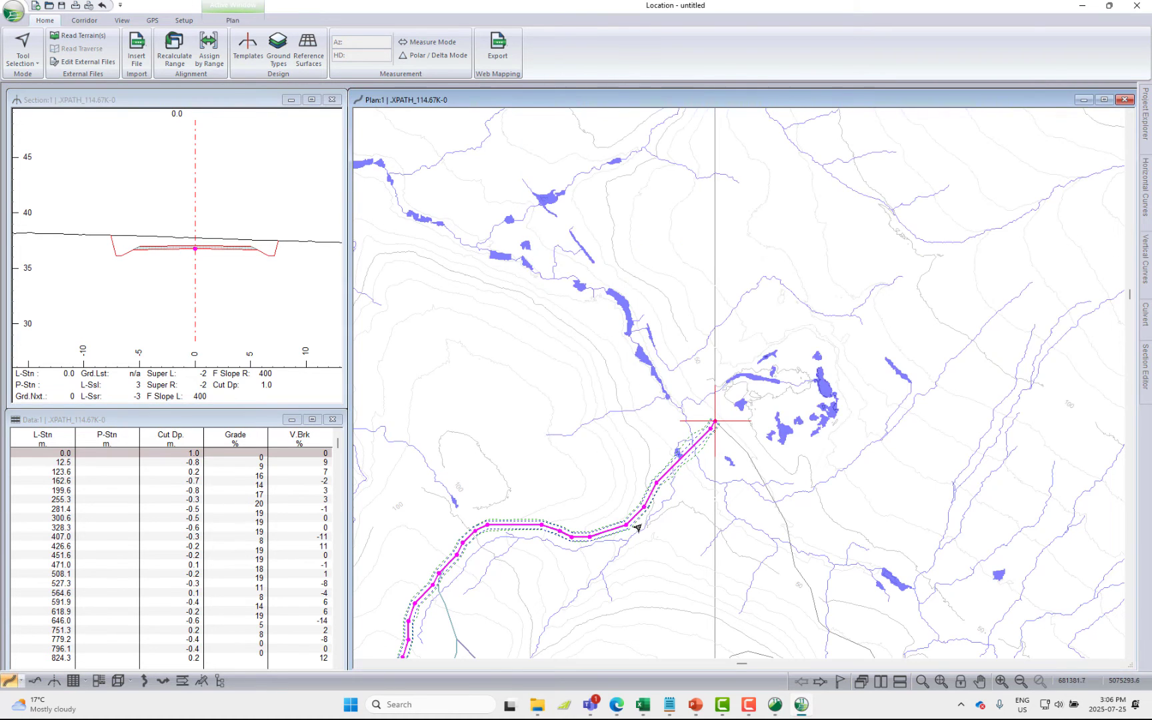
{"action": "middle_click_drag", "start_coordinate": [589, 578], "coordinate": [764, 284]}
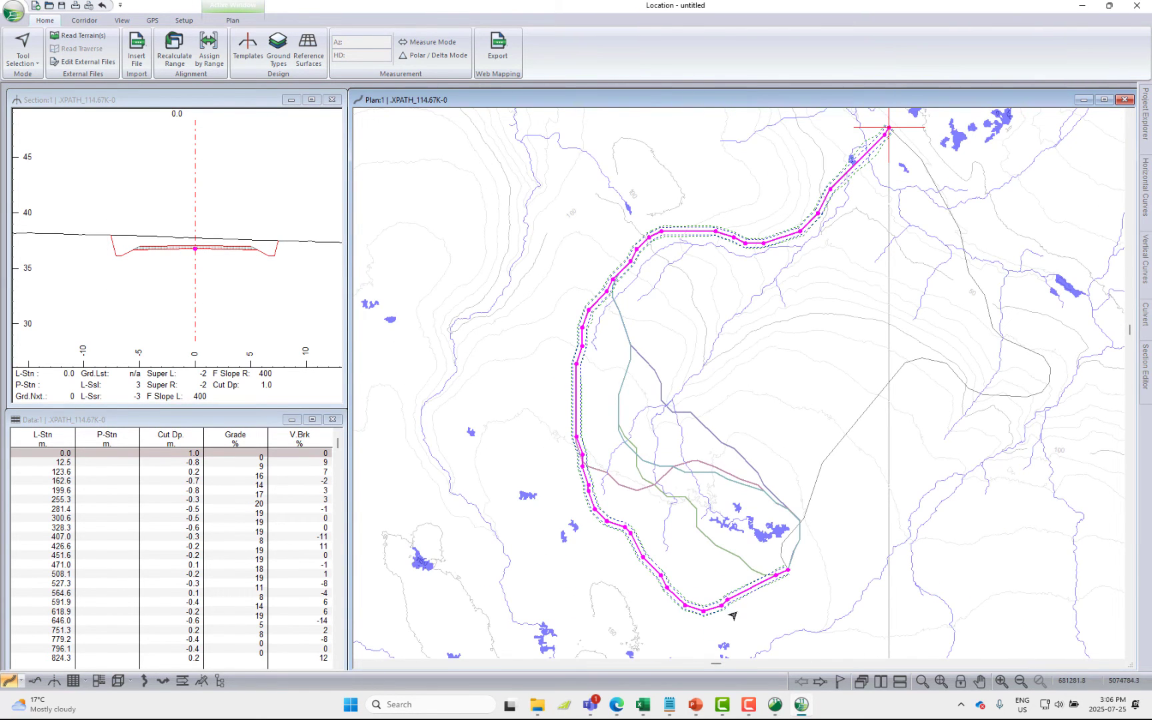
{"action": "left_click", "coordinate": [87, 21]}
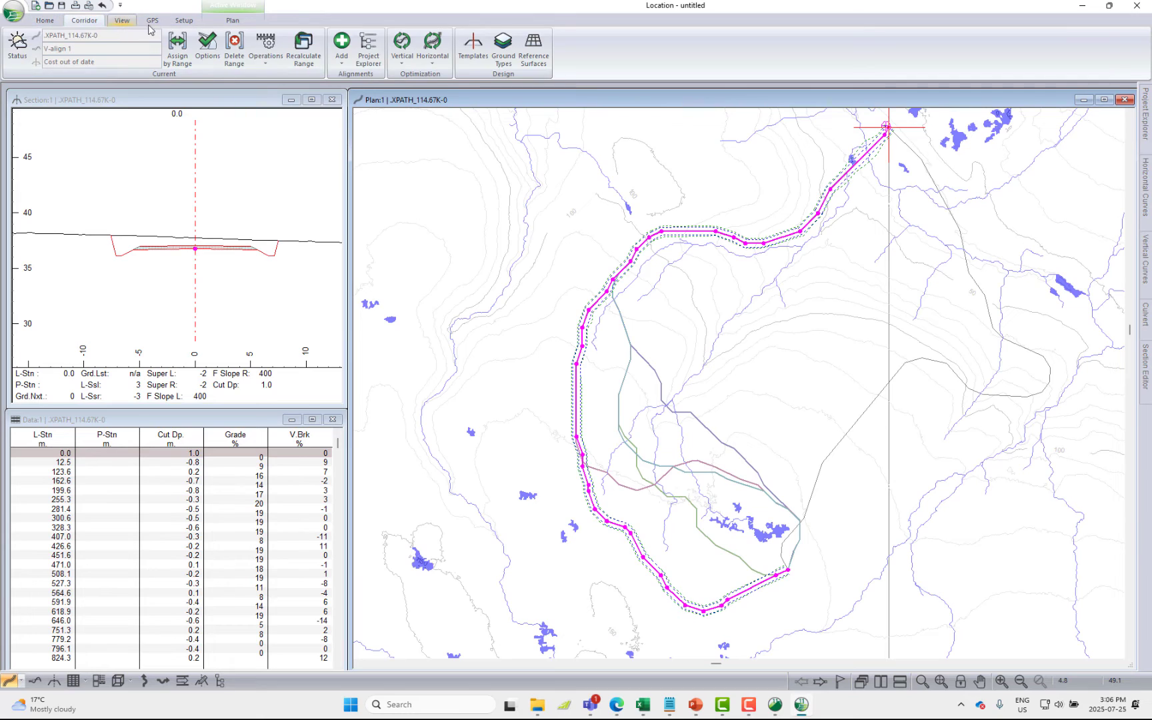
{"action": "left_click", "coordinate": [266, 46]}
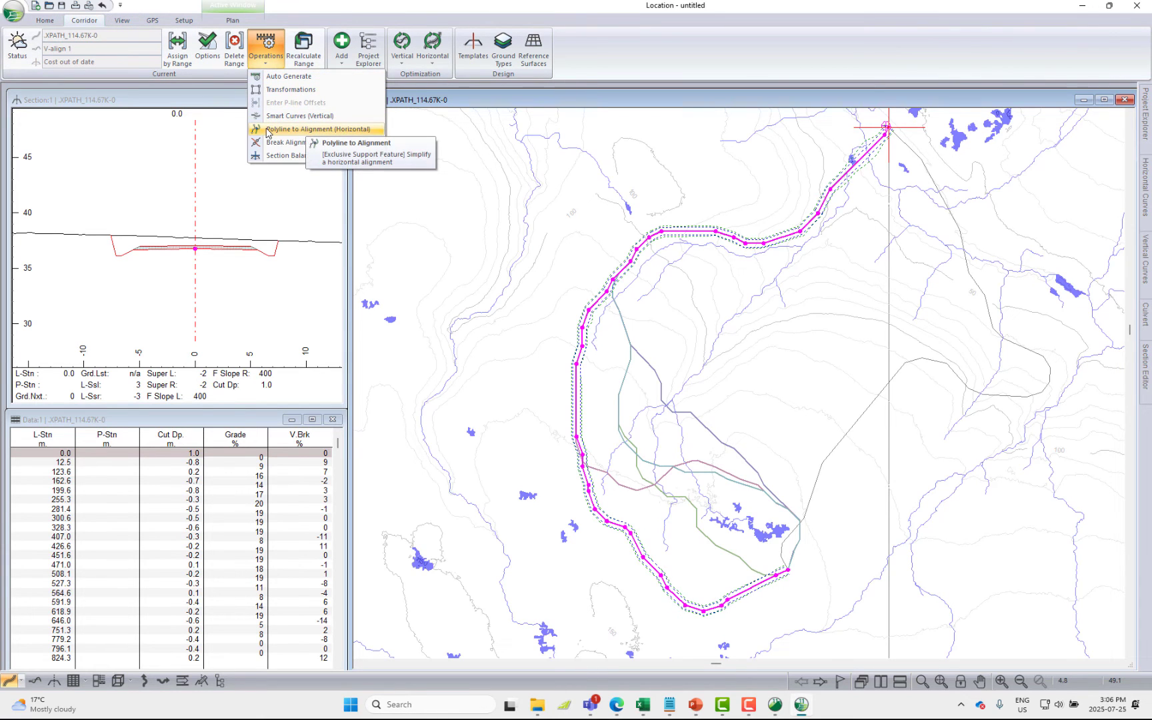
{"action": "left_click", "coordinate": [307, 130]}
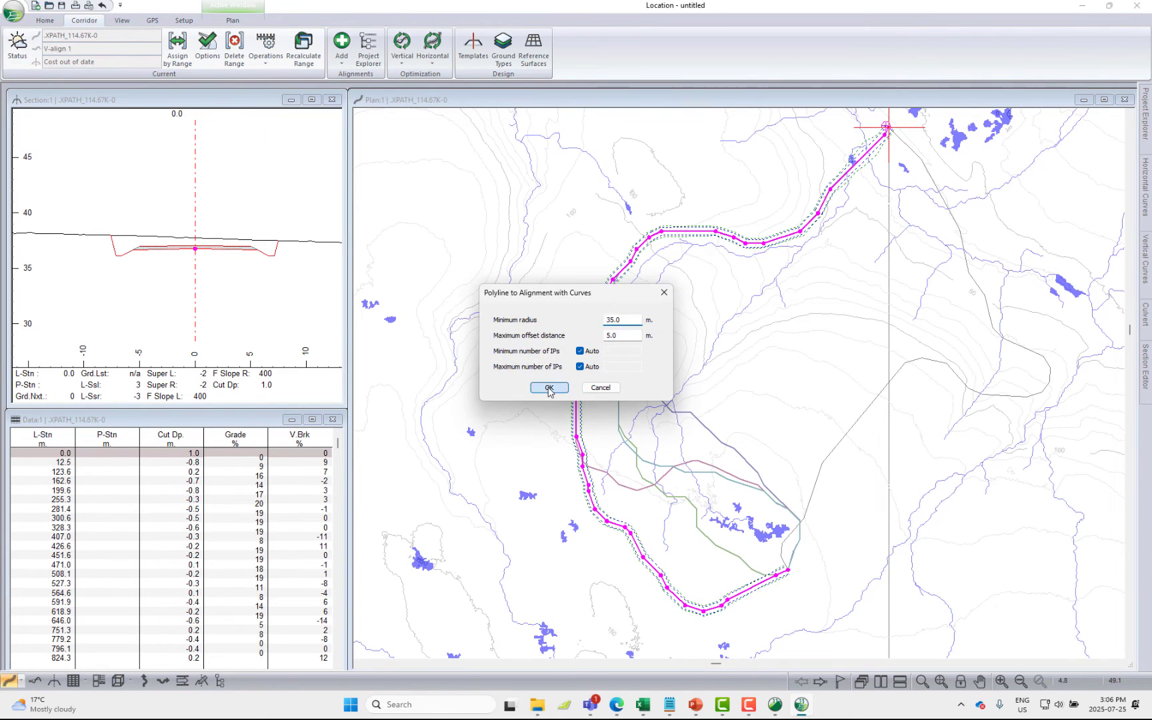
{"action": "left_click", "coordinate": [549, 388]}
{"action": "left_click", "coordinate": [587, 374]}
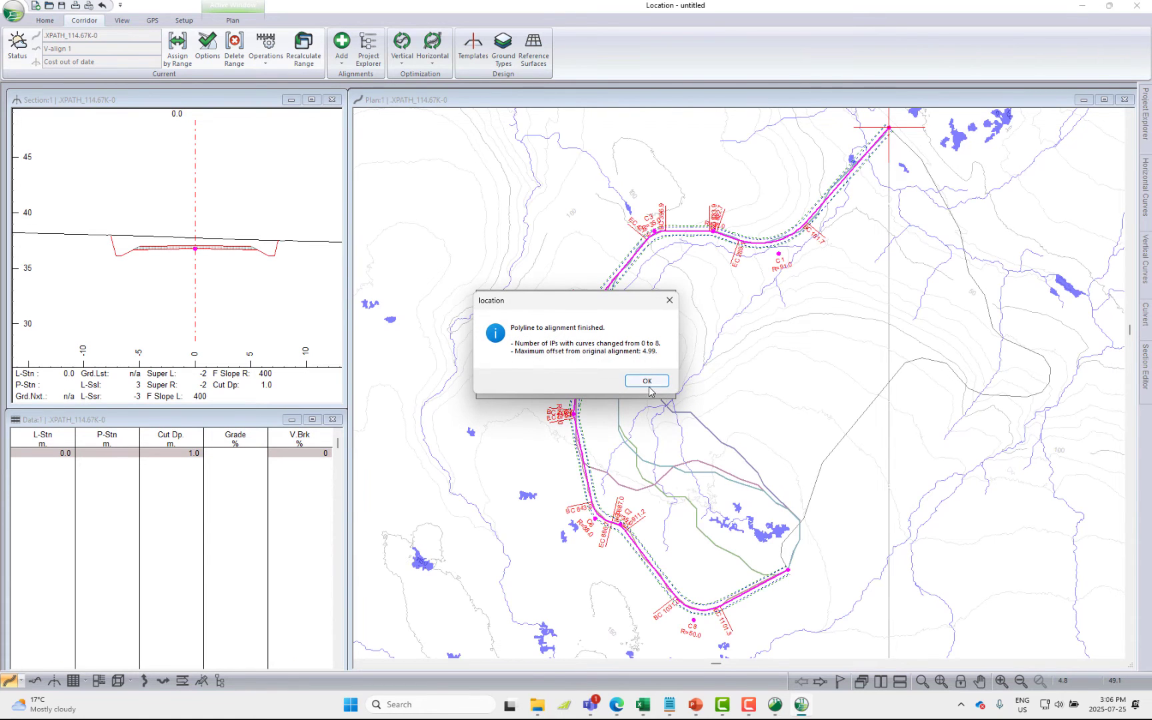
{"action": "left_click", "coordinate": [647, 382]}
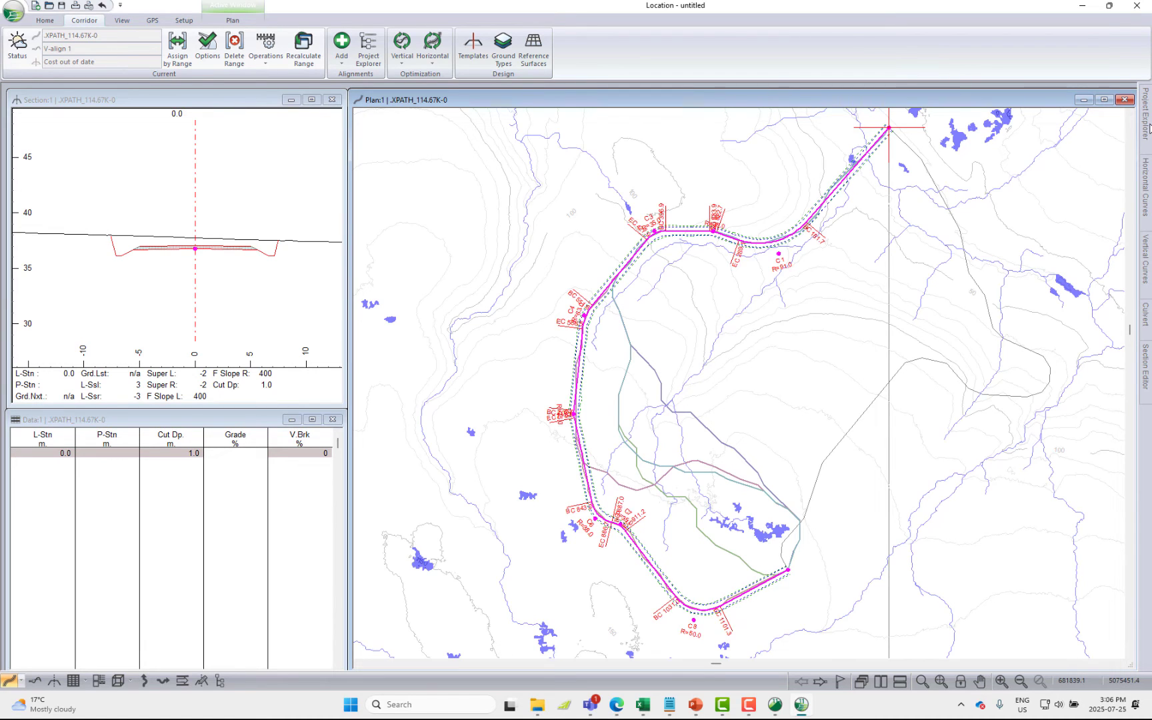
Open the vertical optimization options of V-align 1 and sample sections at a spacing of 5 instead of using all sections
{"action": "mouse_move", "coordinate": [666, 268]}
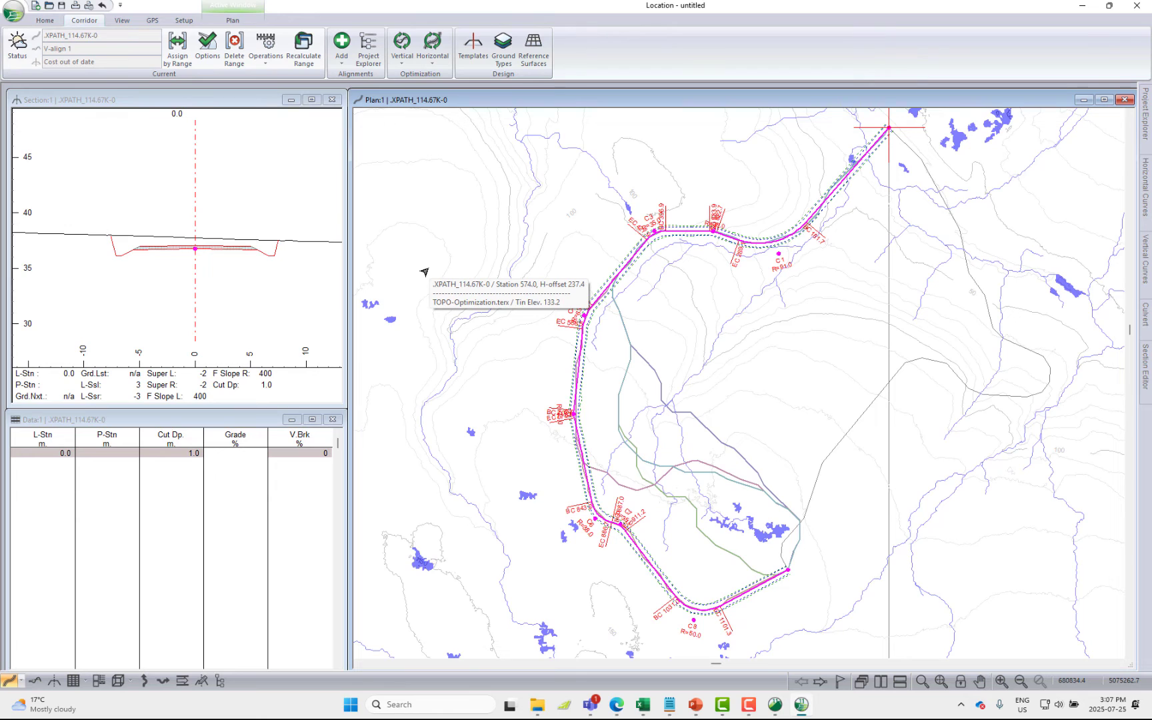
{"action": "mouse_move", "coordinate": [1146, 110]}
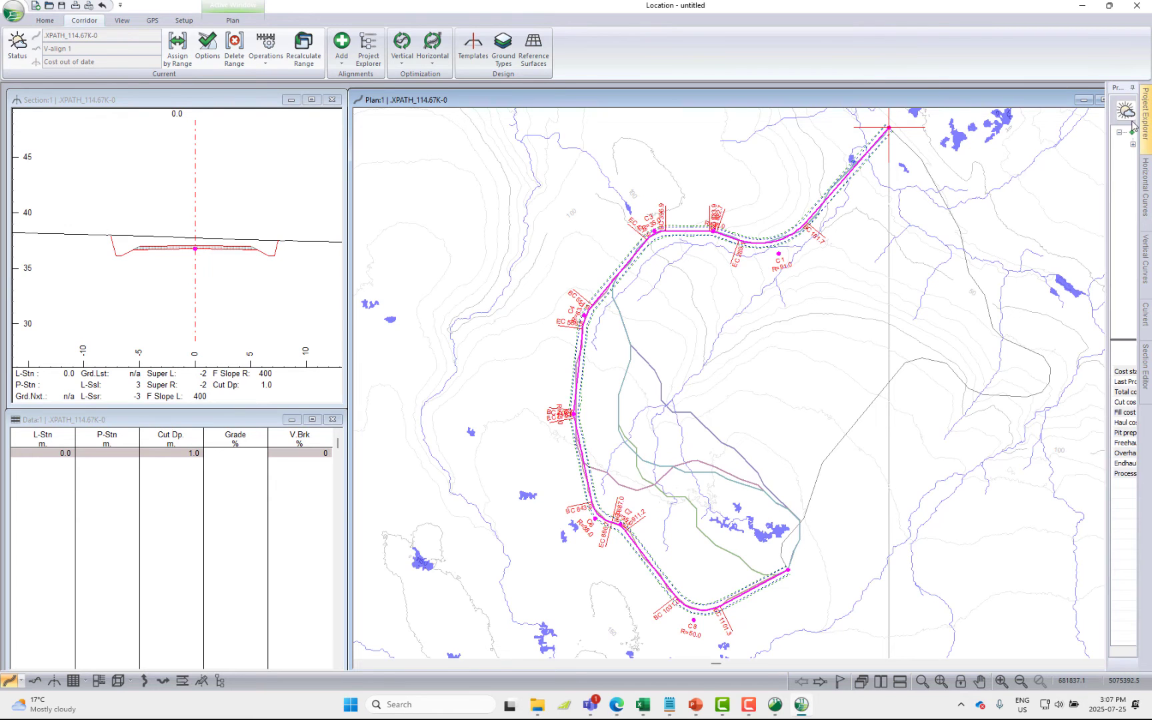
{"action": "left_click_drag", "start_coordinate": [1107, 145], "coordinate": [874, 151]}
{"action": "left_click", "coordinate": [899, 144]}
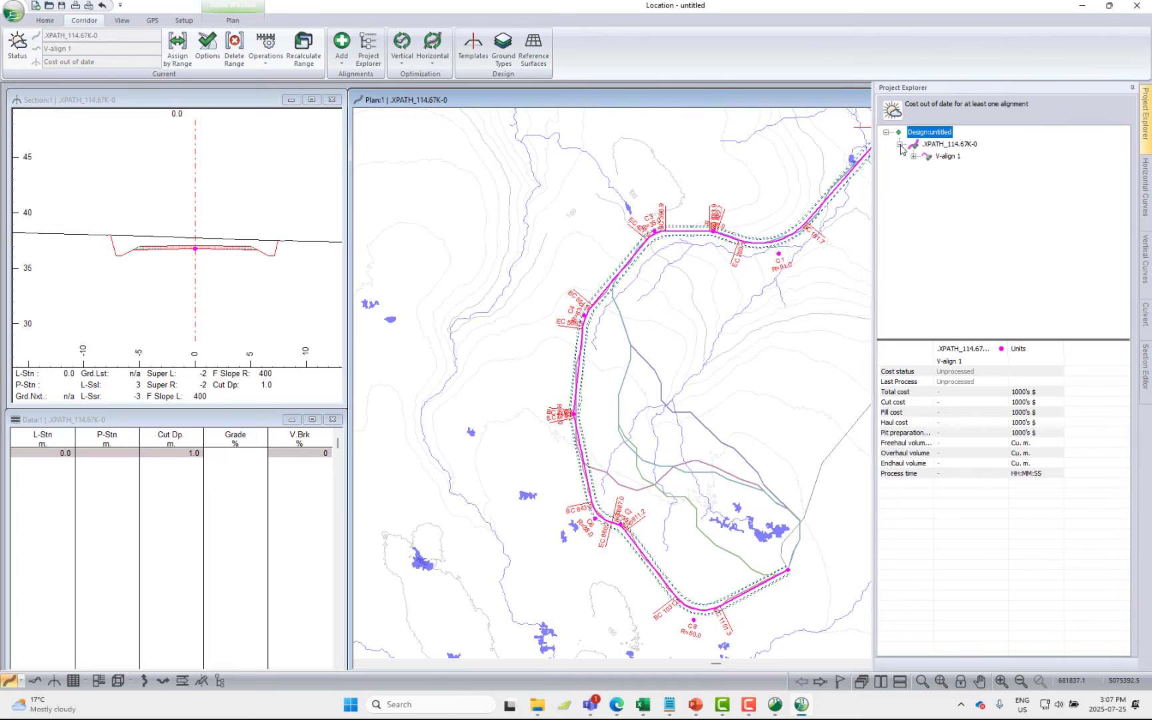
{"action": "right_click", "coordinate": [946, 156]}
{"action": "left_click", "coordinate": [980, 185]}
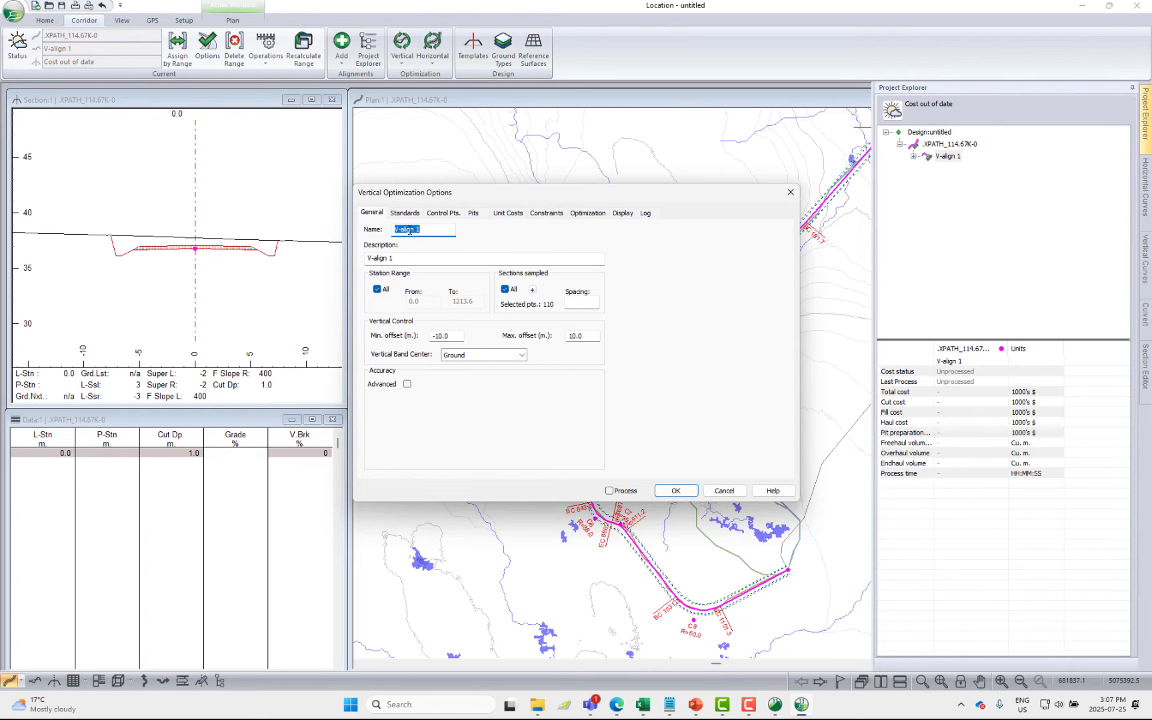
{"action": "left_click", "coordinate": [568, 303]}
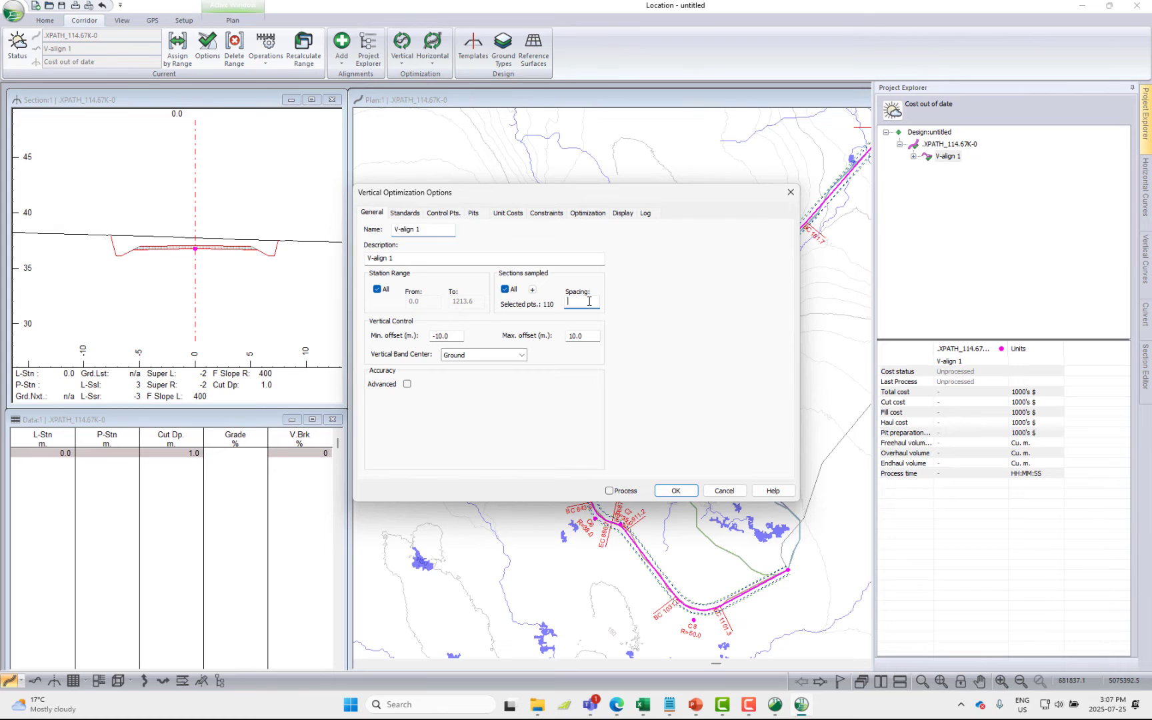
{"action": "left_click", "coordinate": [506, 290]}
{"action": "left_click", "coordinate": [582, 303]}
{"action": "type", "text": "5"}
Update the range constraints to grades from -12 to 18% and a minimum sag K of 4, with the Curves [Fast] type
{"action": "left_click", "coordinate": [406, 213]}
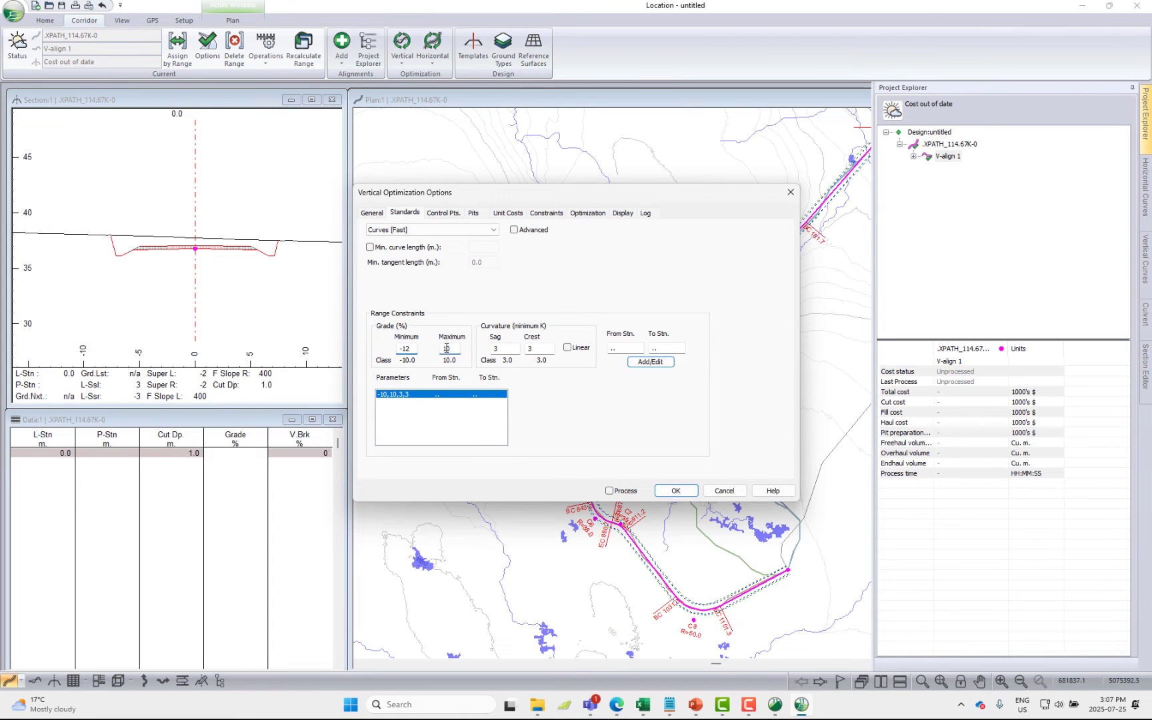
{"action": "double_click", "coordinate": [446, 348]}
{"action": "key", "text": "BackSpace"}
{"action": "type", "text": "4"}
{"action": "left_click", "coordinate": [653, 362]}
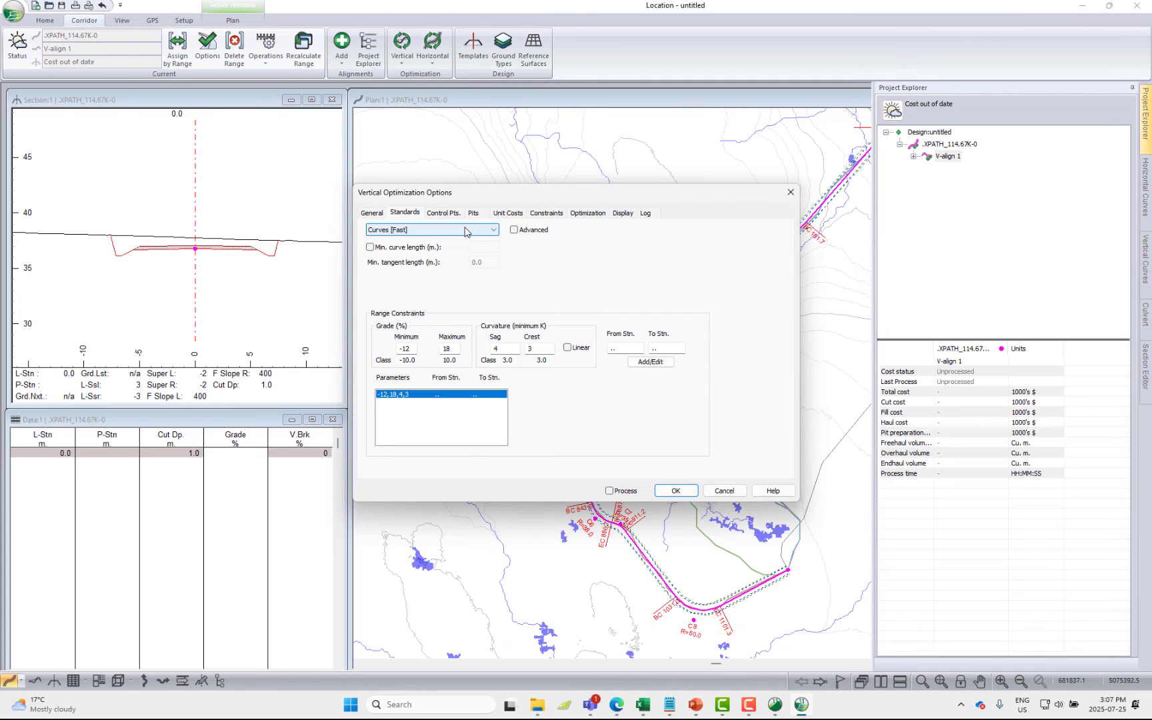
{"action": "left_click", "coordinate": [393, 231]}
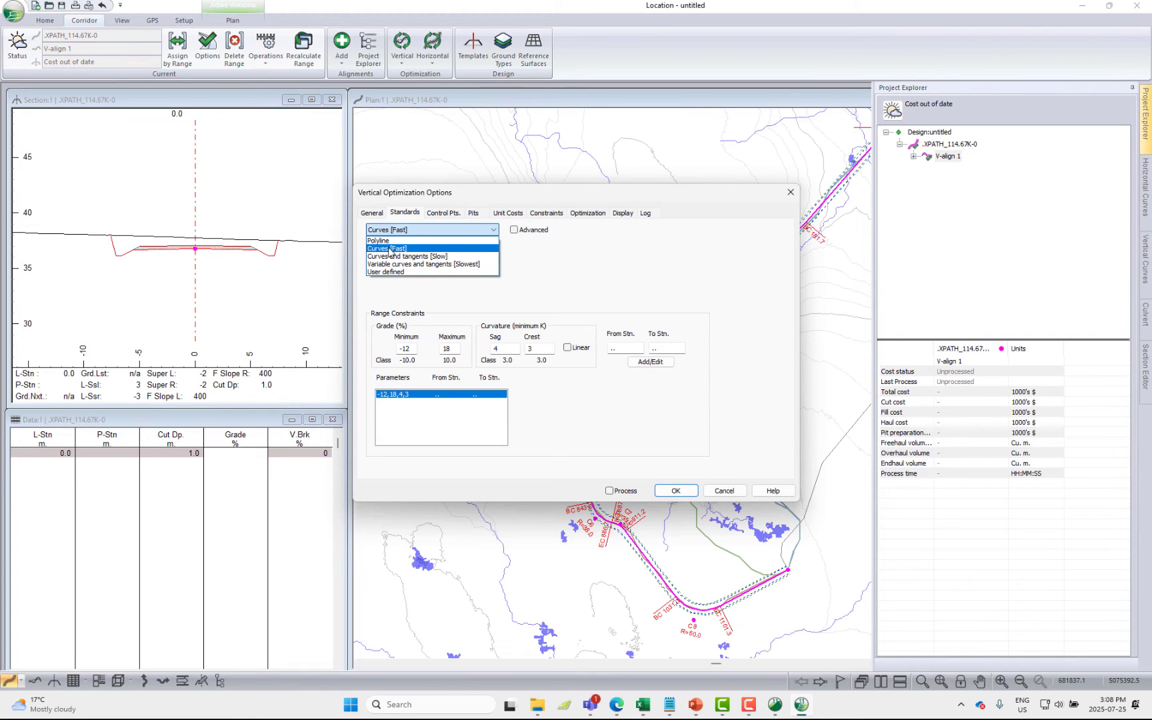
{"action": "left_click", "coordinate": [389, 249]}
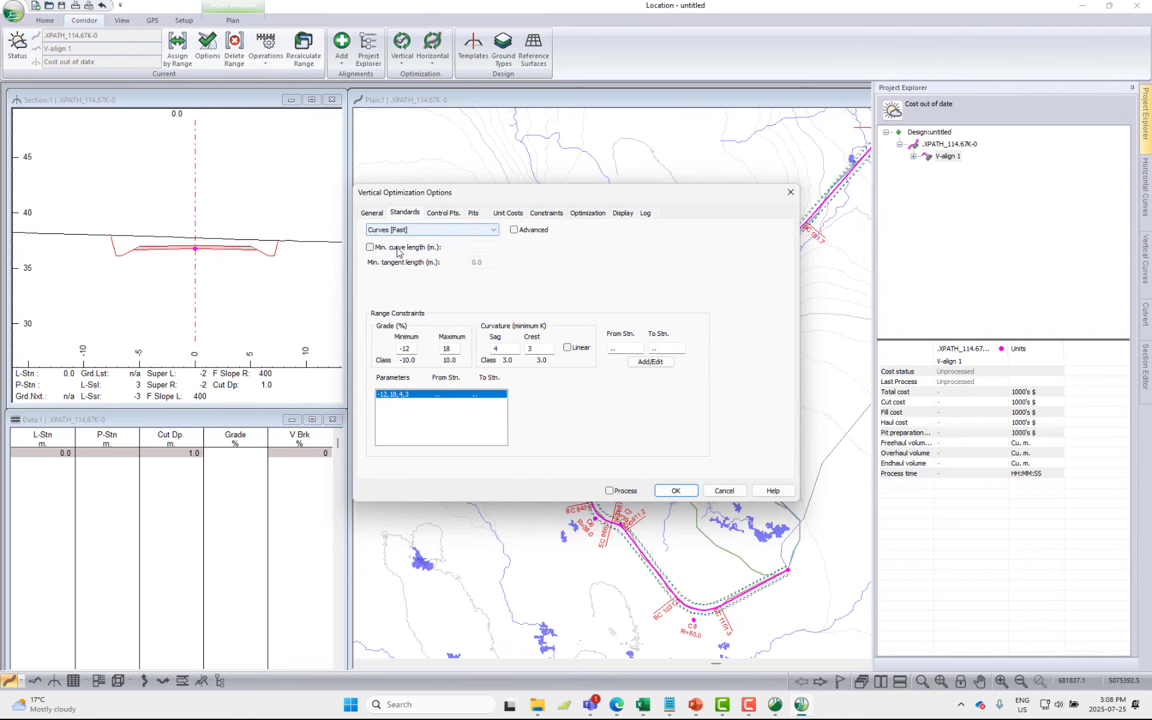
Add a vertical control point at the start of the alignment
{"action": "left_click", "coordinate": [440, 215]}
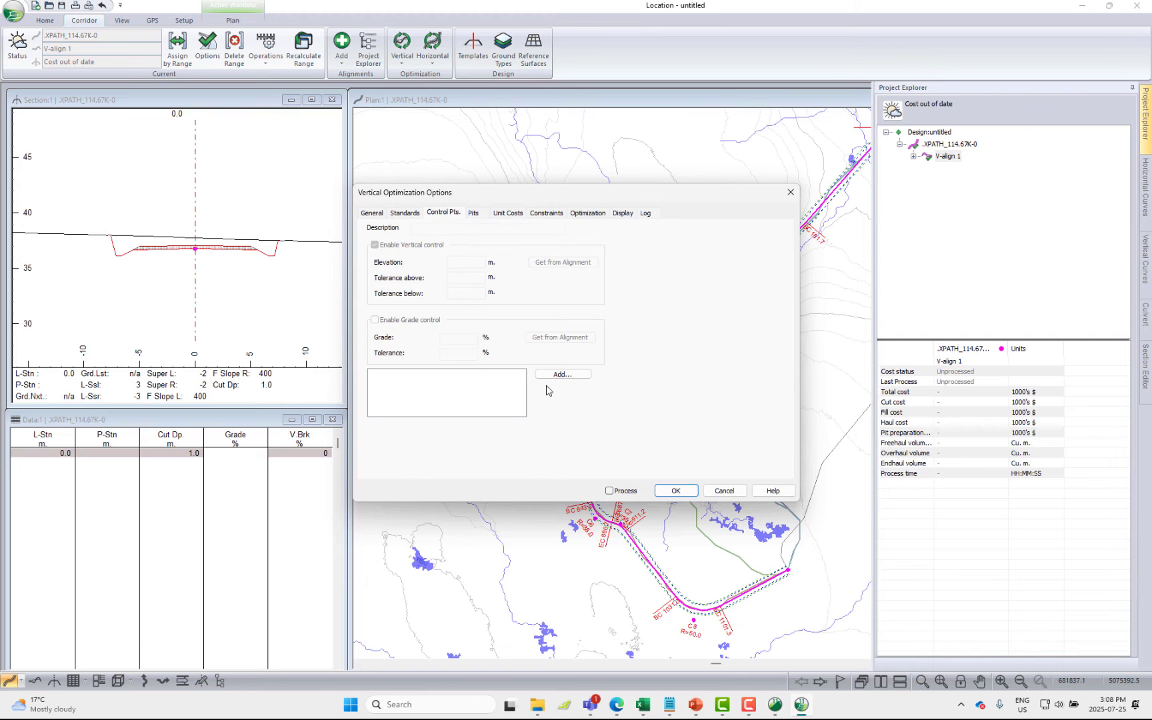
{"action": "left_click", "coordinate": [564, 381]}
{"action": "left_click", "coordinate": [541, 345]}
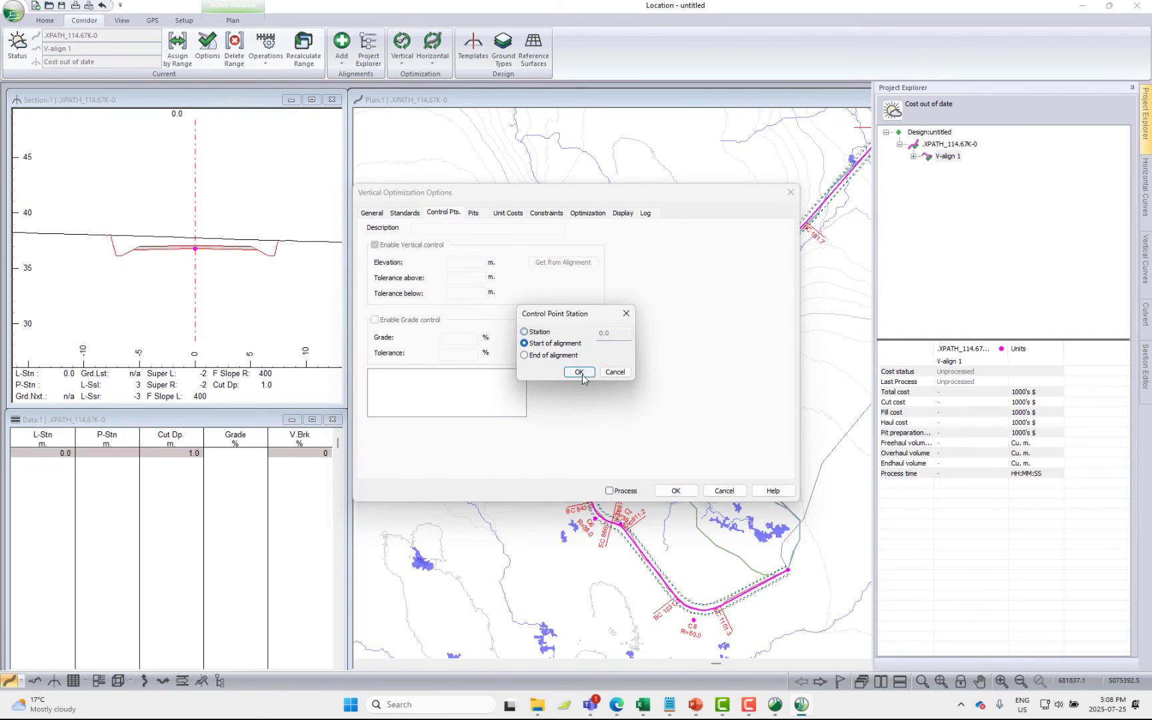
{"action": "left_click", "coordinate": [578, 372]}
{"action": "left_click", "coordinate": [563, 375]}
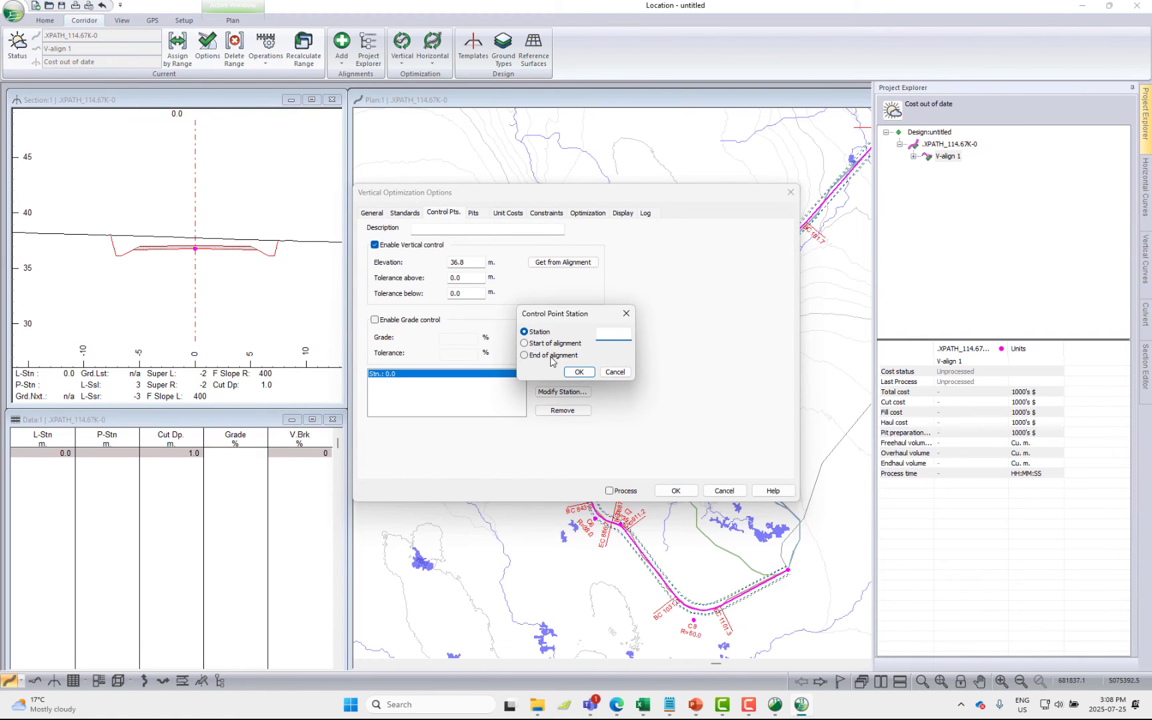
{"action": "left_click", "coordinate": [614, 372]}
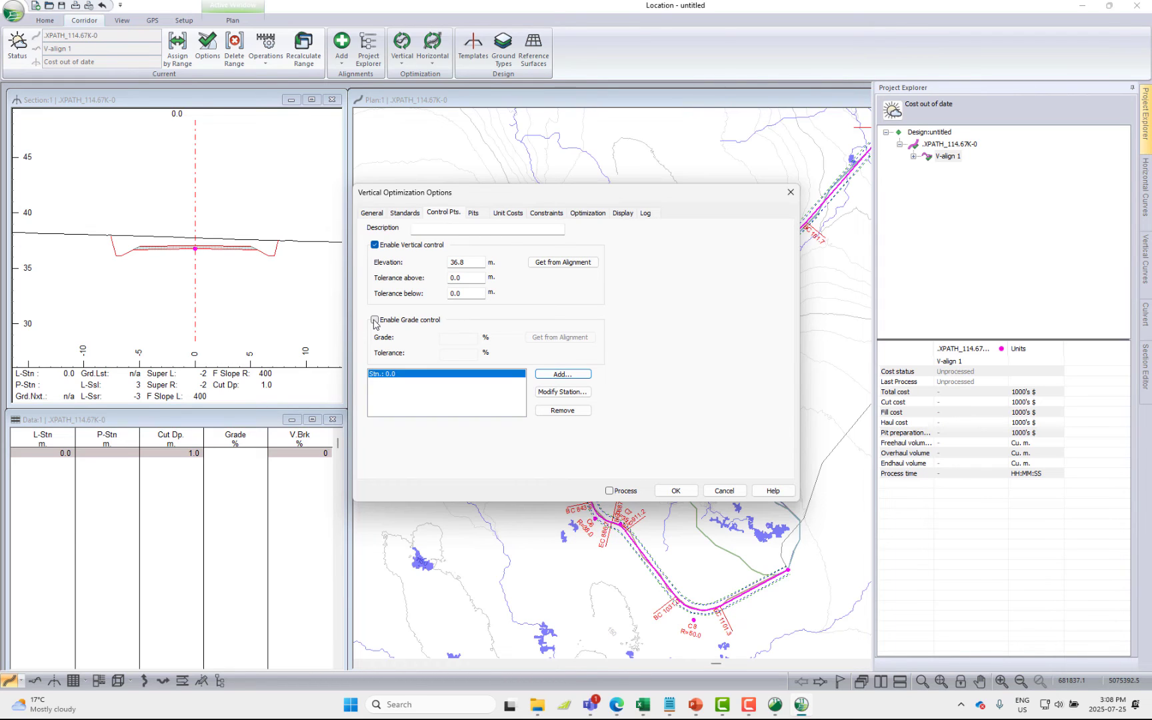
Review the pit settings, the overburden handling costs, the haul costs and the direction constraints of the vertical optimization
{"action": "left_click", "coordinate": [474, 214]}
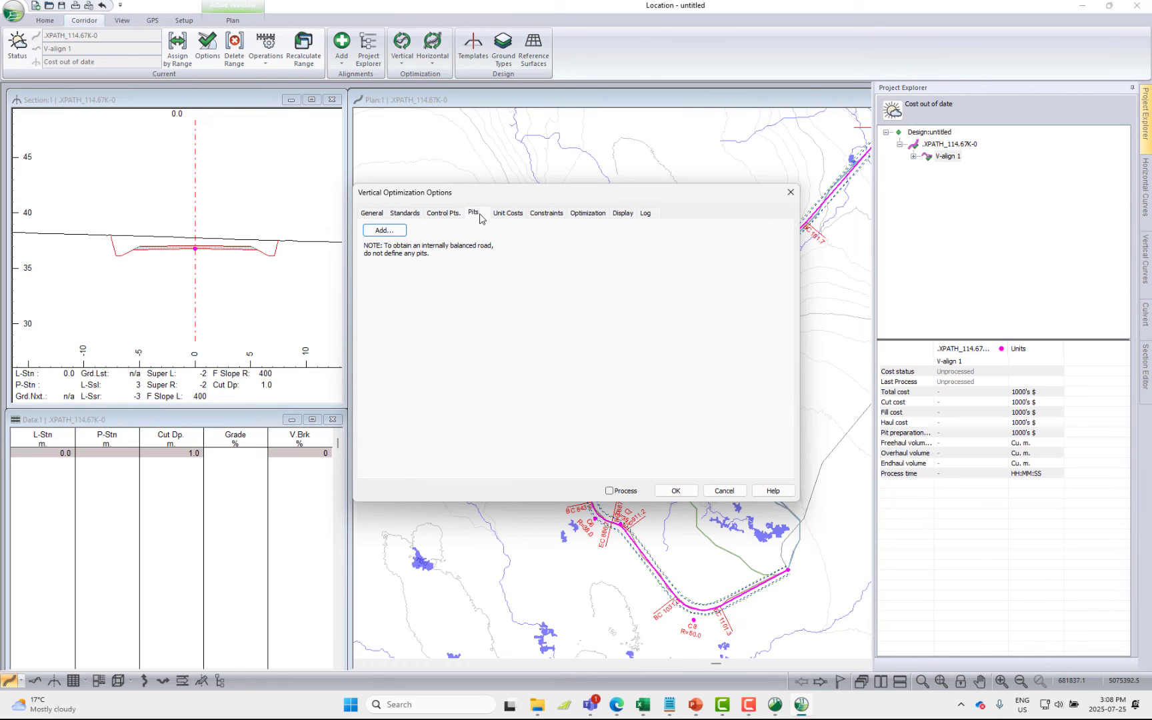
{"action": "left_click", "coordinate": [507, 214]}
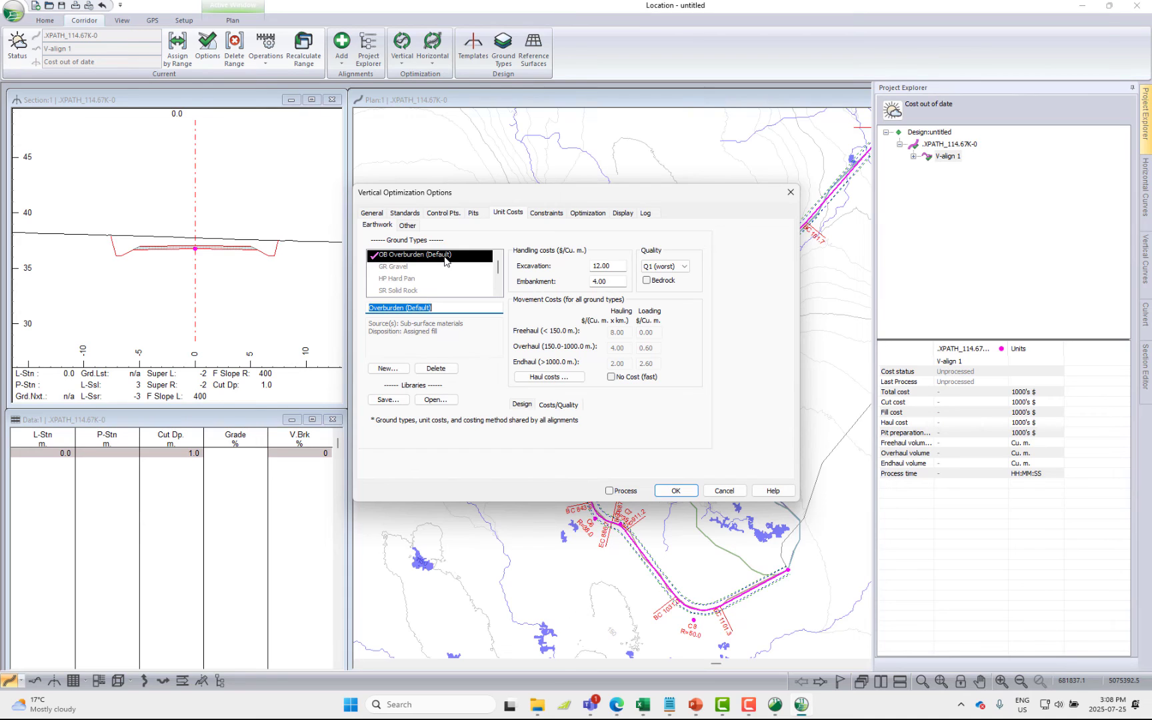
{"action": "double_click", "coordinate": [610, 267]}
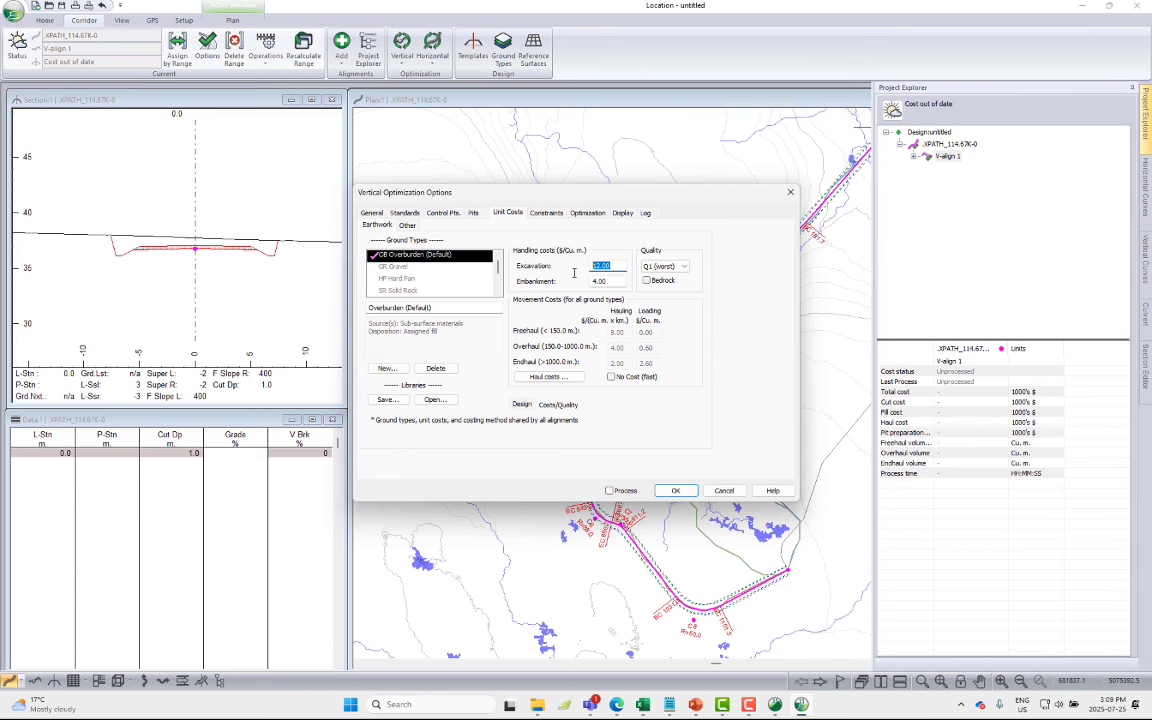
{"action": "double_click", "coordinate": [612, 282]}
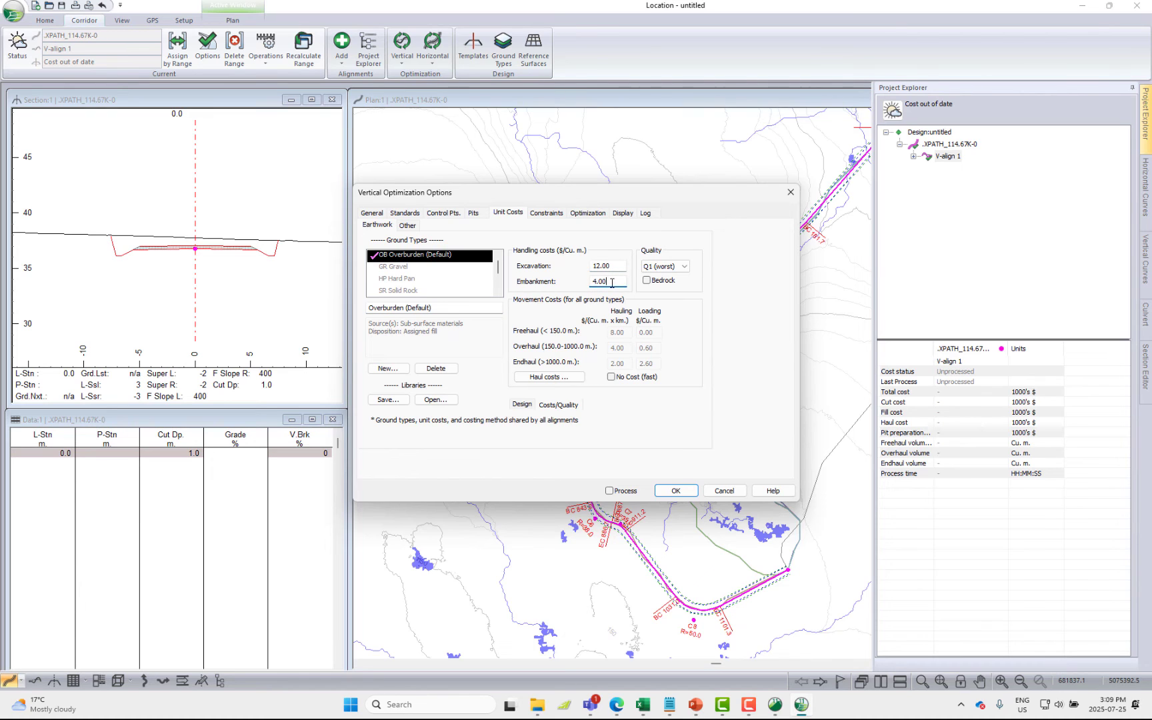
{"action": "left_click", "coordinate": [559, 377]}
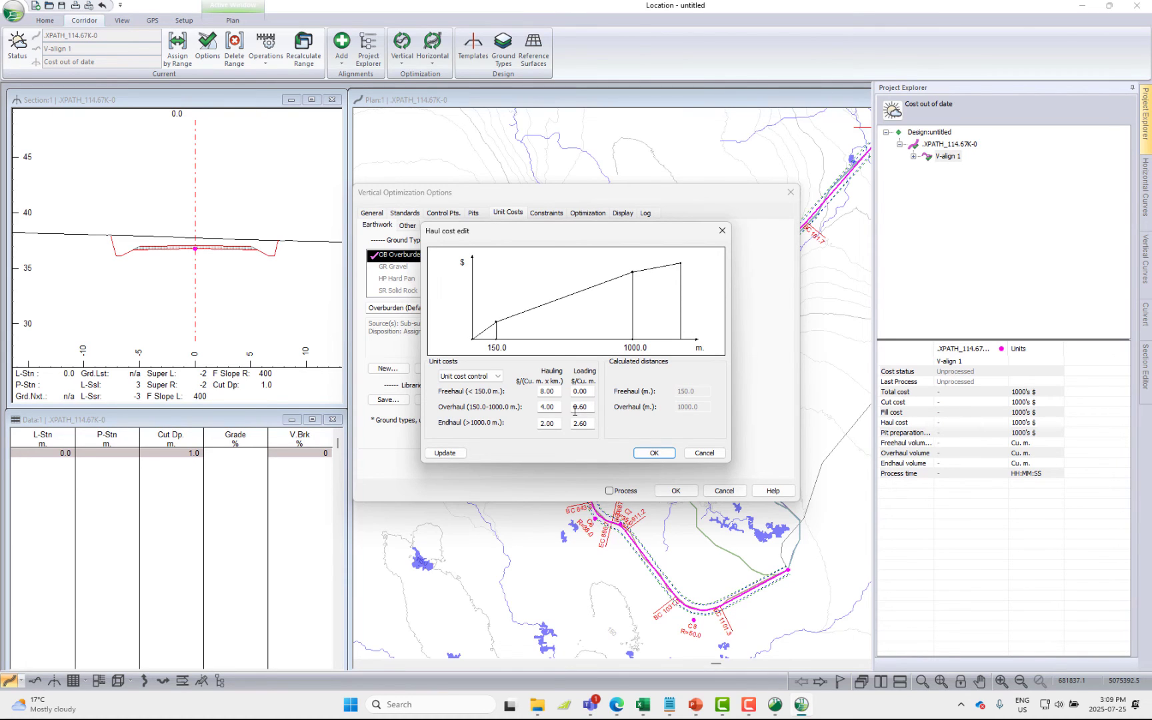
{"action": "left_click", "coordinate": [693, 452]}
{"action": "left_click", "coordinate": [551, 213]}
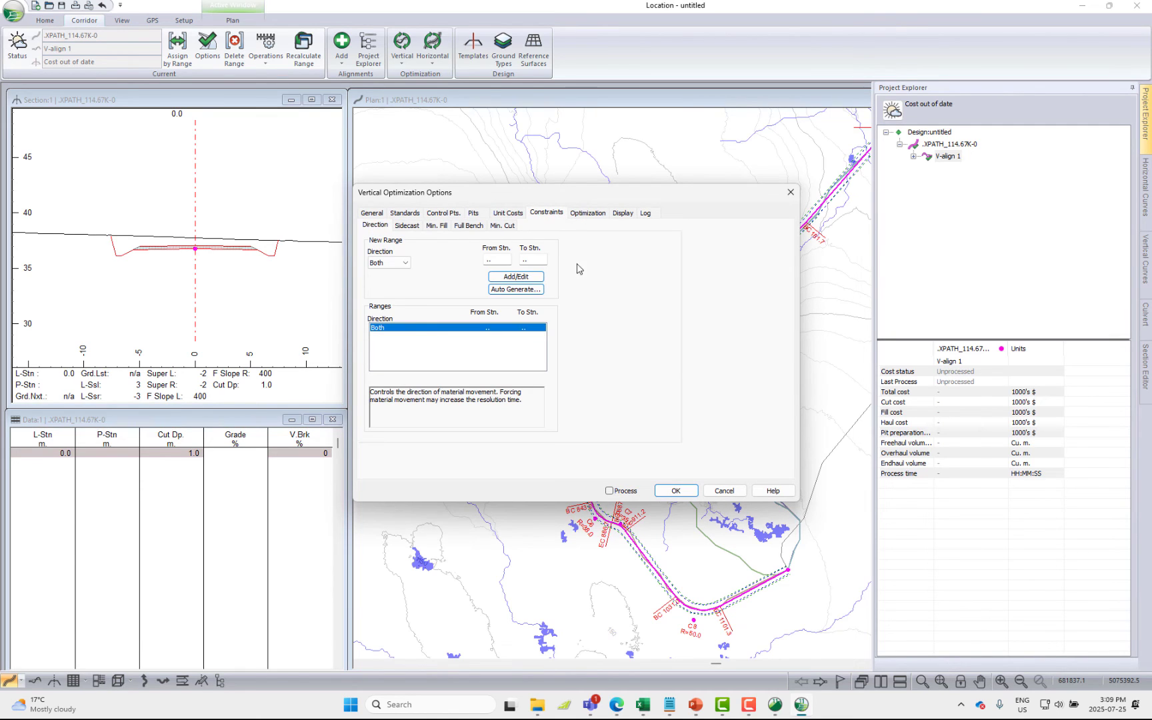
Run the vertical optimization of V-align 1 with Optimal Profile and Smart Curves post-processing enabled
{"action": "left_click", "coordinate": [609, 491]}
{"action": "left_click", "coordinate": [675, 491]}
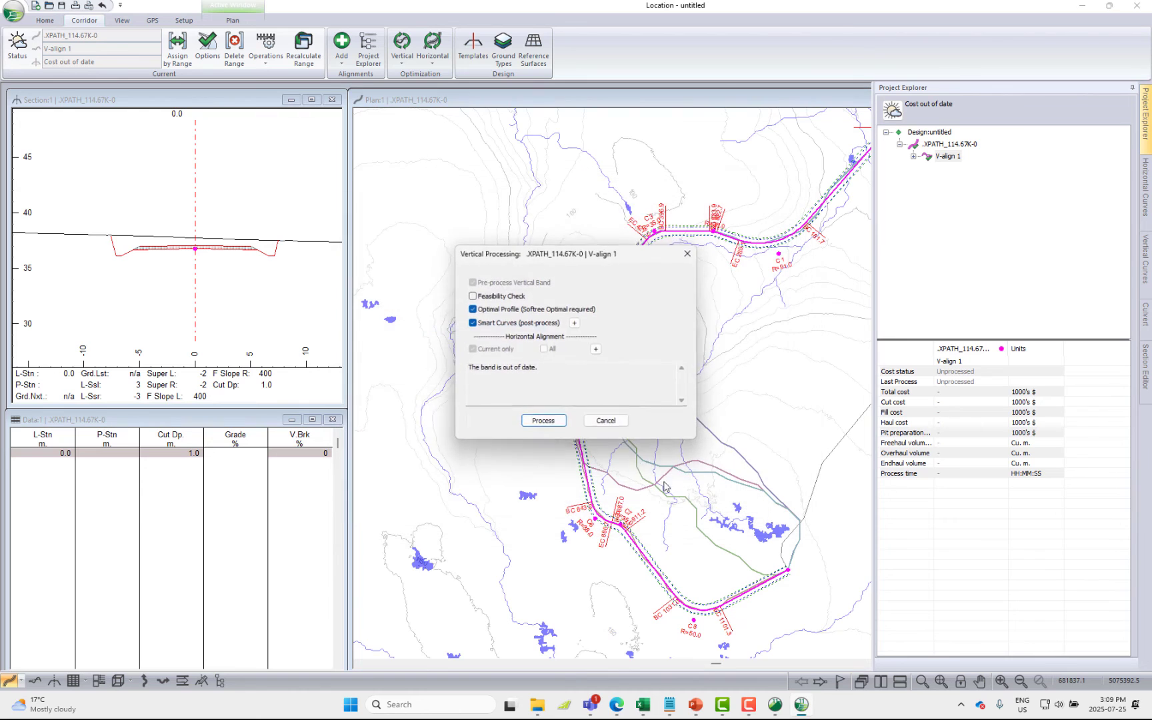
{"action": "left_click", "coordinate": [542, 421]}
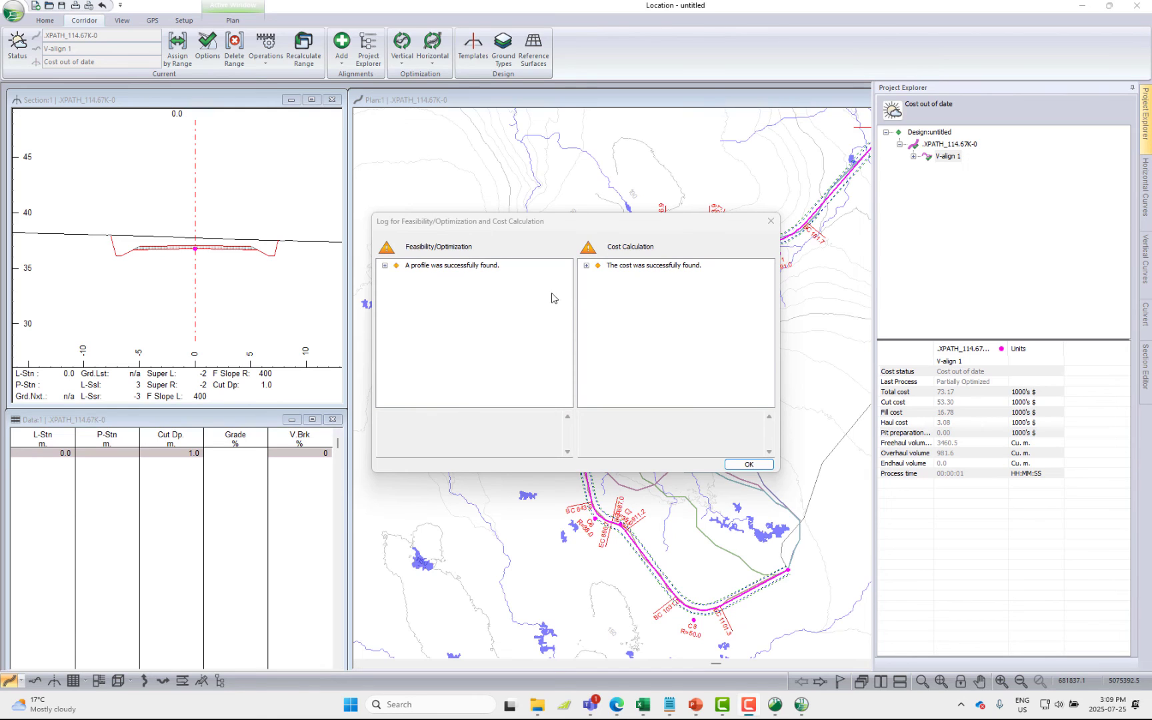
Read the general and constraint messages in the feasibility/optimization log, including the overflow/underflow message, and close the log
{"action": "left_click", "coordinate": [385, 265]}
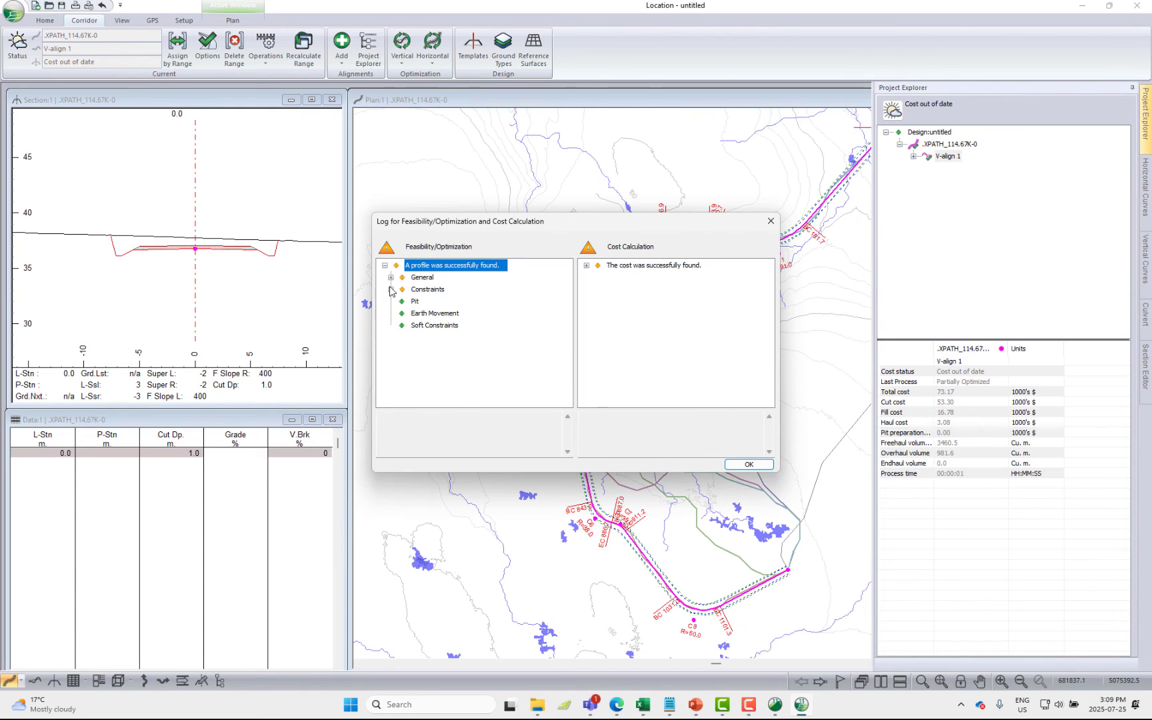
{"action": "left_click", "coordinate": [391, 289]}
{"action": "left_click", "coordinate": [428, 304]}
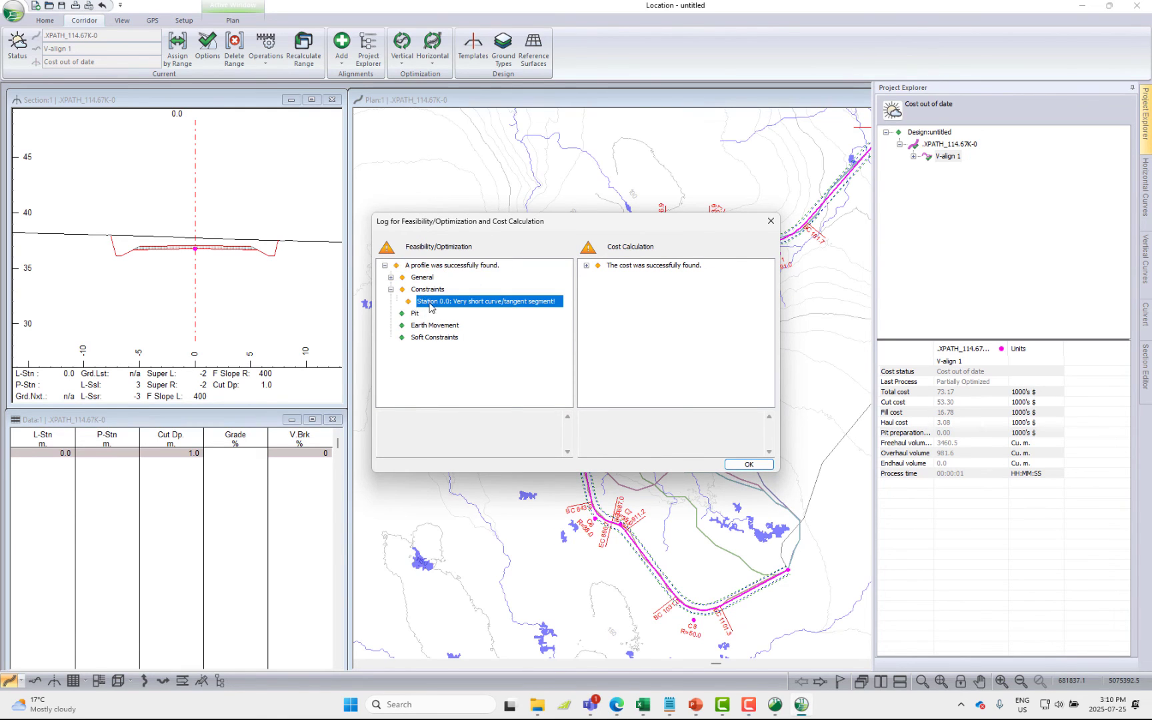
{"action": "left_click", "coordinate": [390, 278]}
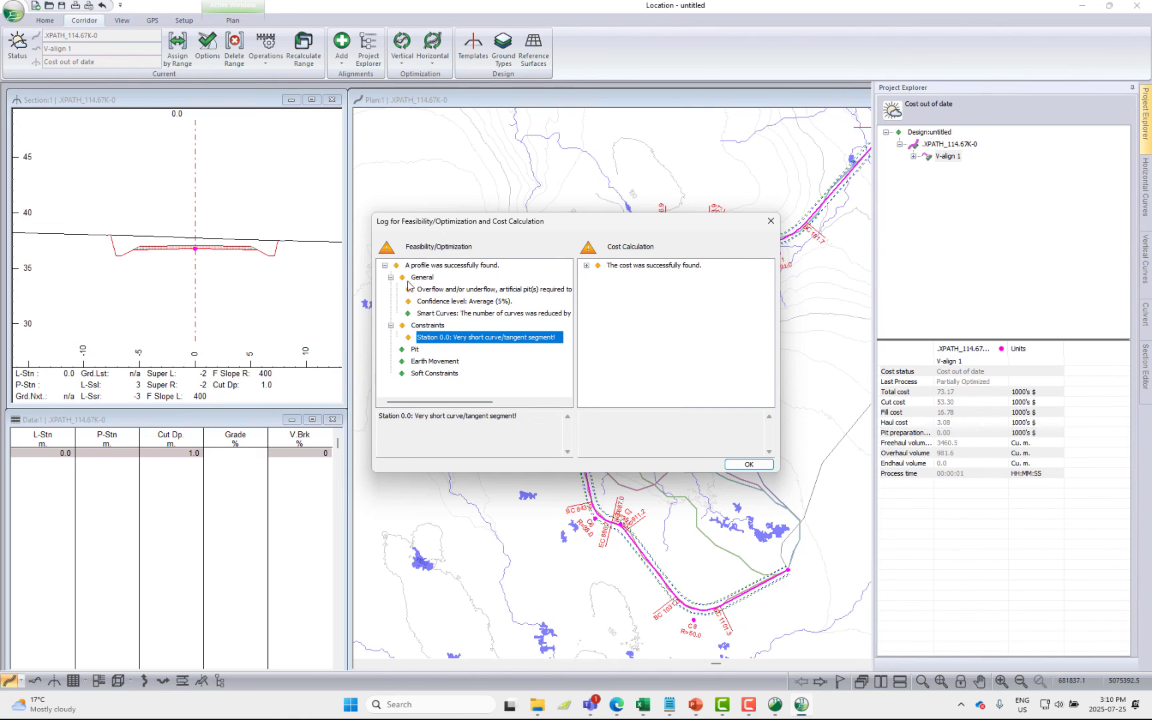
{"action": "left_click", "coordinate": [470, 292]}
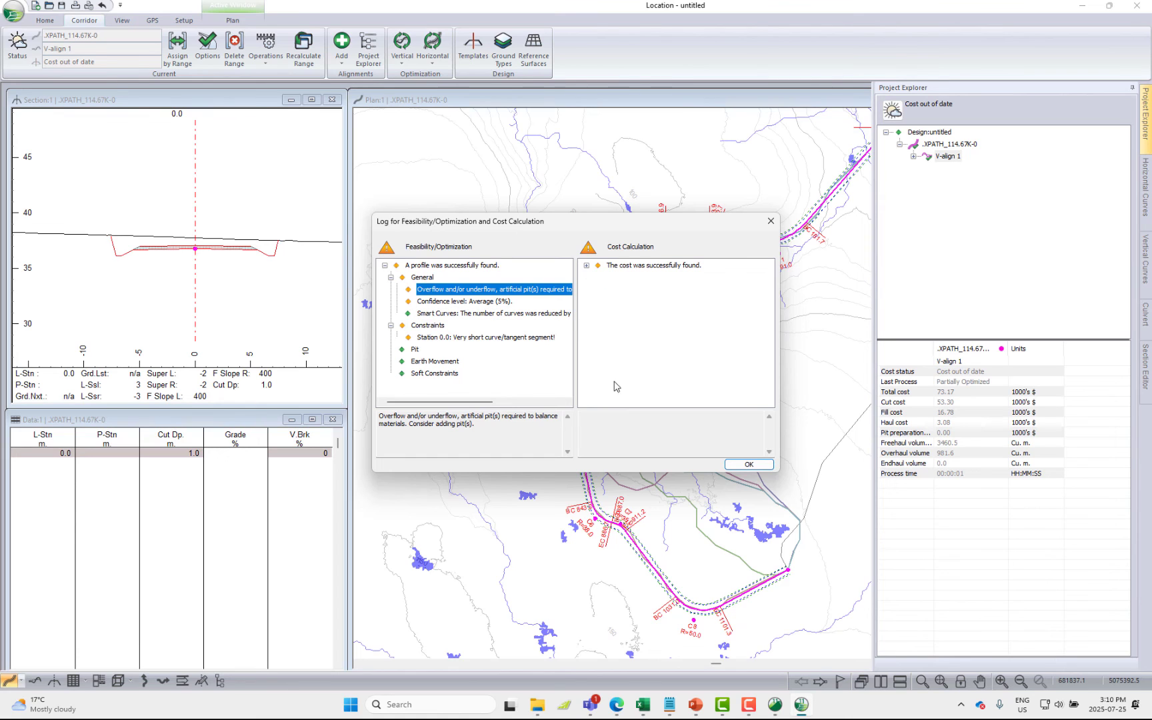
{"action": "left_click", "coordinate": [749, 464]}
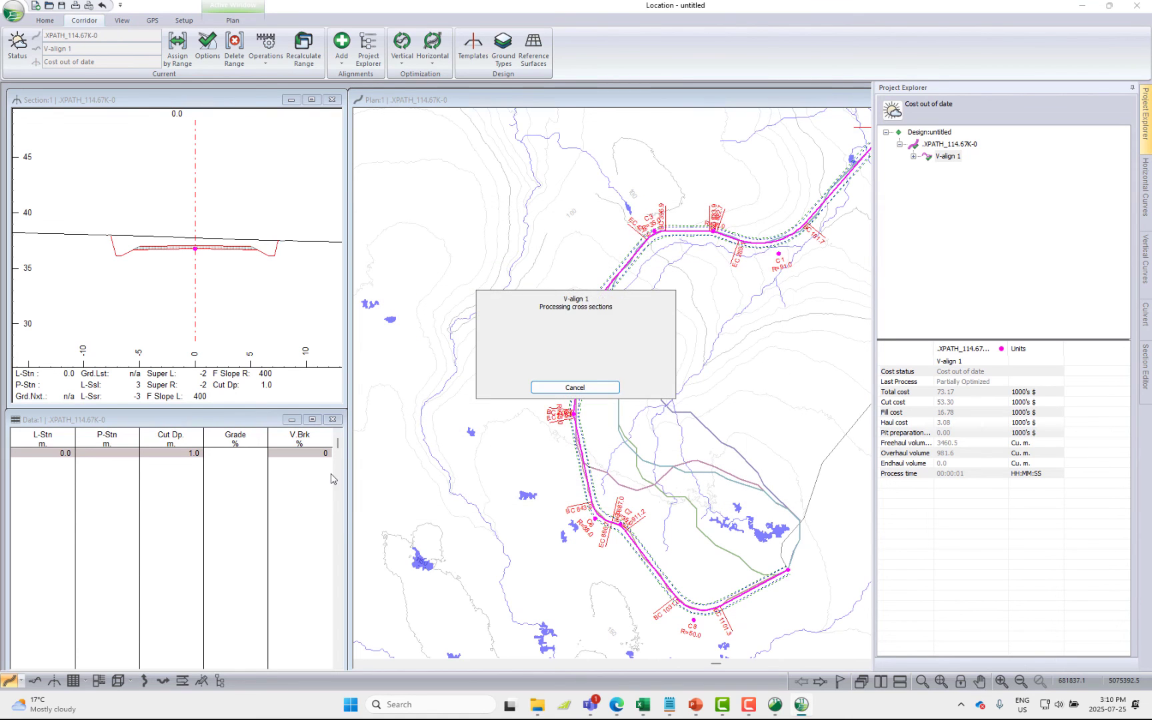
Display the profile and examine the optimized vertical alignment against the ground together with the mass haul diagram
{"action": "left_click", "coordinate": [35, 680]}
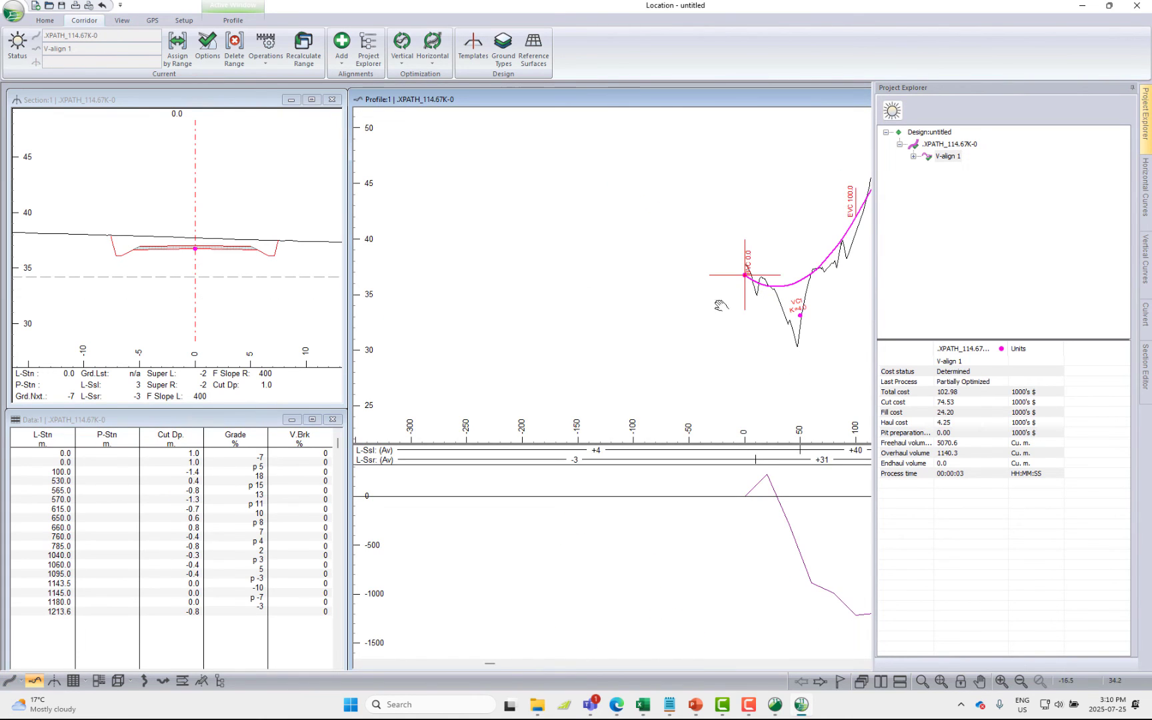
{"action": "middle_click_drag", "start_coordinate": [723, 306], "coordinate": [397, 341]}
{"action": "left_click", "coordinate": [940, 681]}
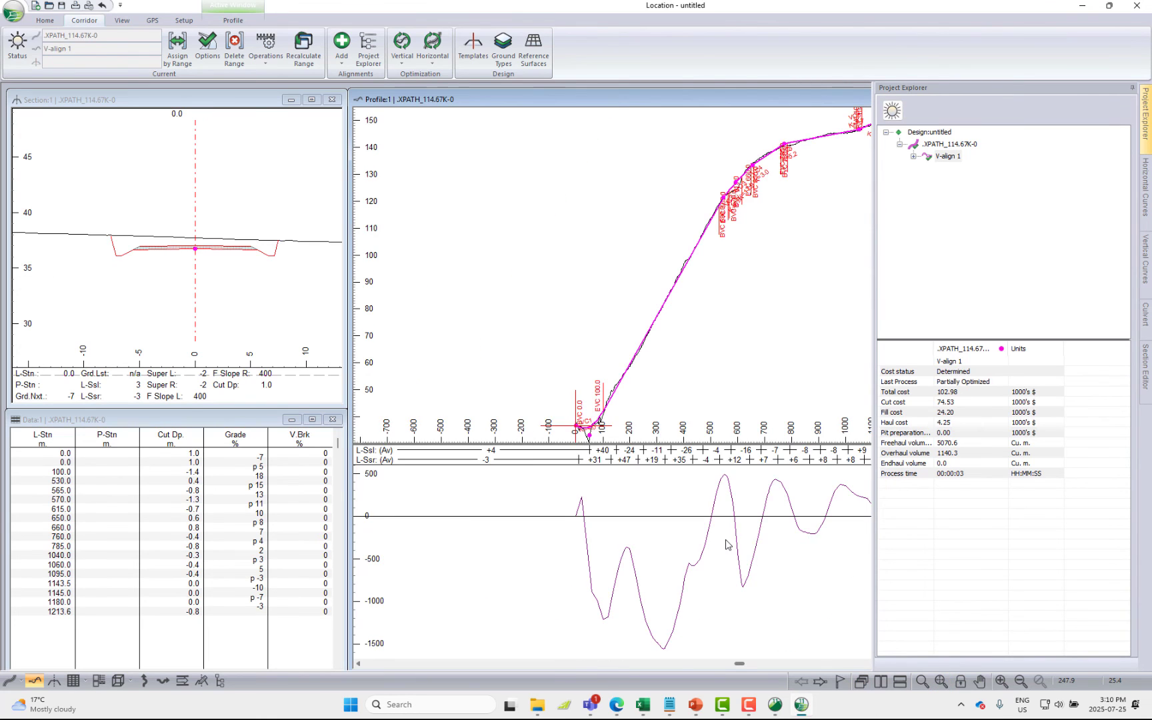
{"action": "scroll", "coordinate": [745, 548], "scroll_direction": "down", "scroll_amount": 2}
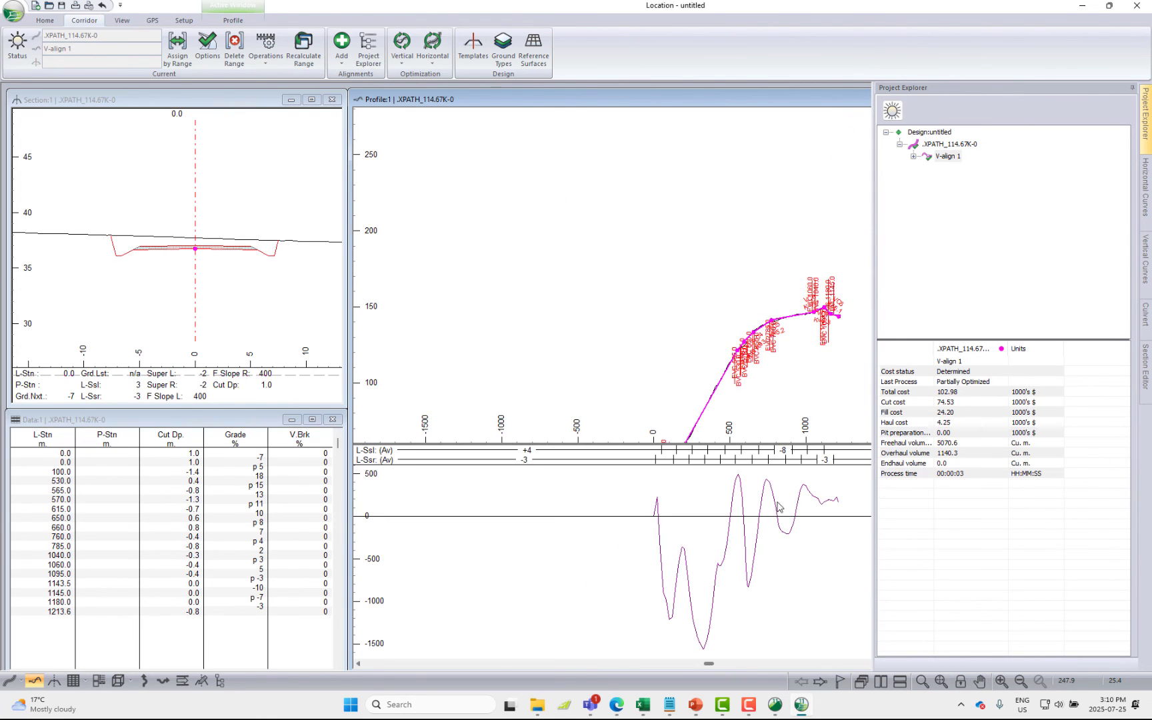
{"action": "middle_click_drag", "start_coordinate": [810, 378], "coordinate": [704, 271]}
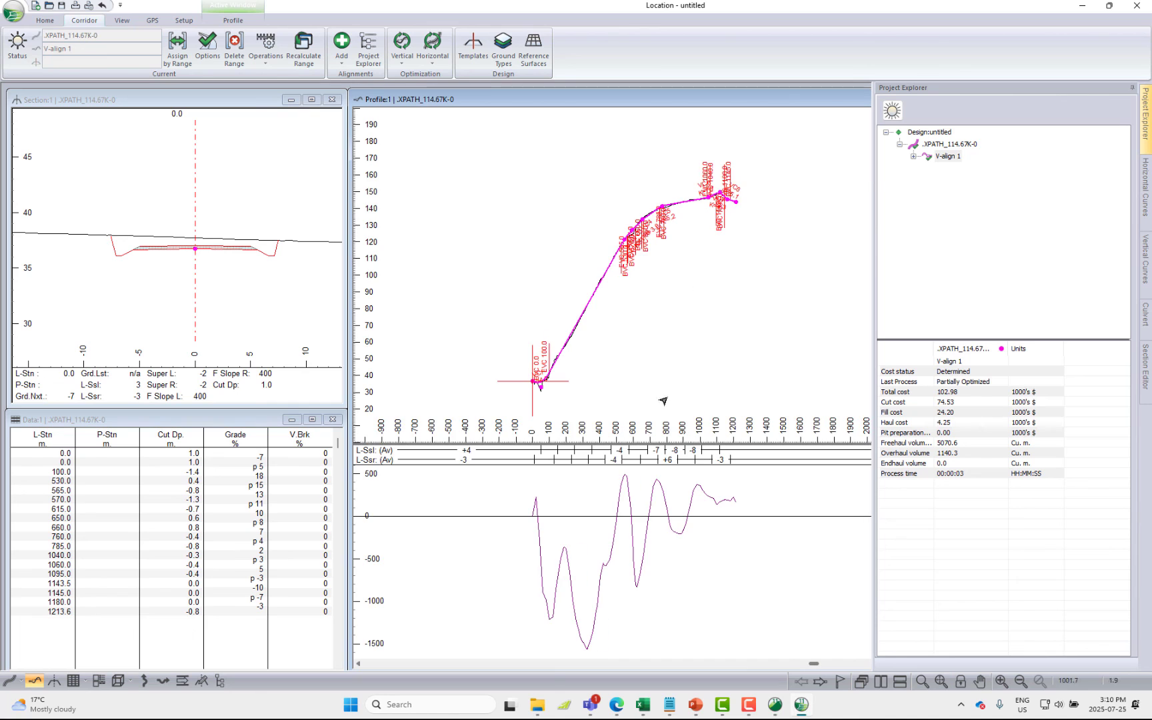
{"action": "mouse_move", "coordinate": [736, 506]}
{"action": "scroll", "coordinate": [676, 355], "scroll_direction": "up", "scroll_amount": 1}
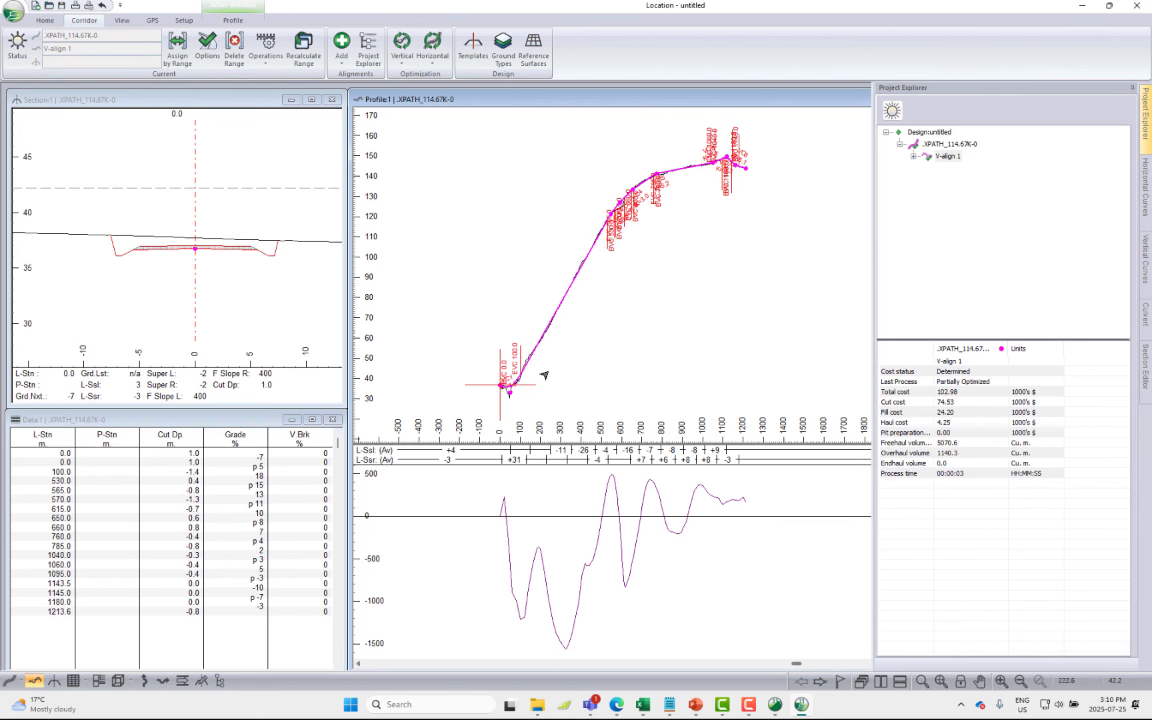
{"action": "mouse_move", "coordinate": [545, 373]}
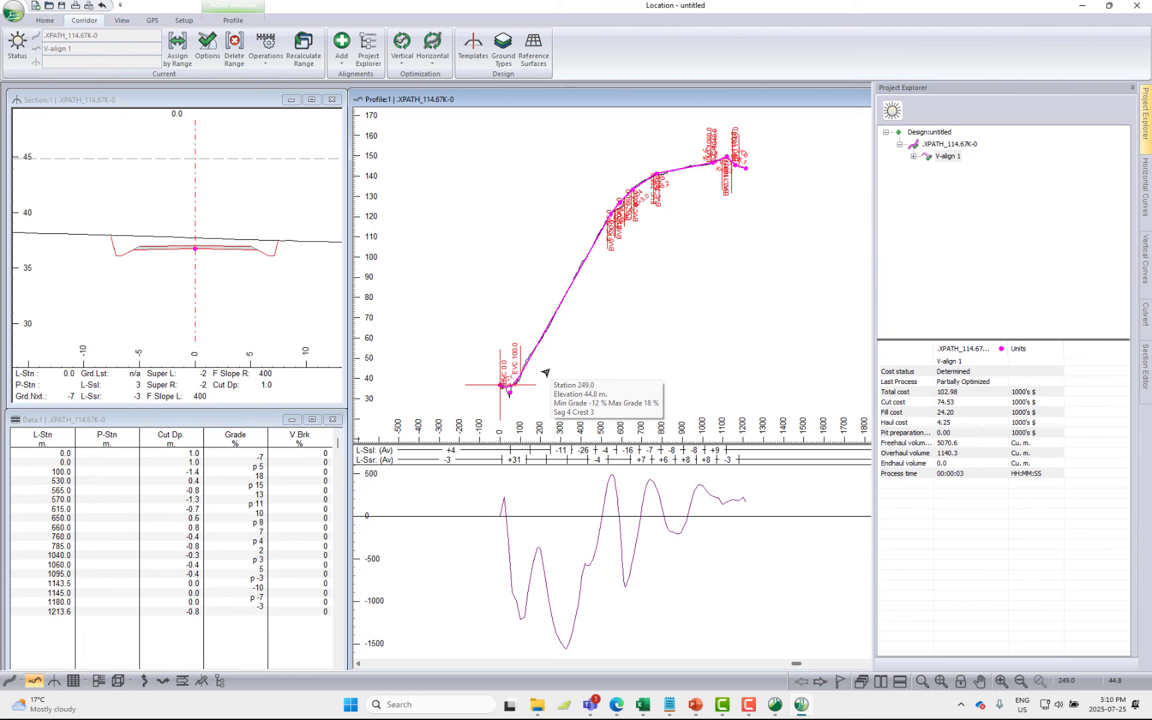
{"action": "scroll", "coordinate": [540, 330], "scroll_direction": "up", "scroll_amount": 3}
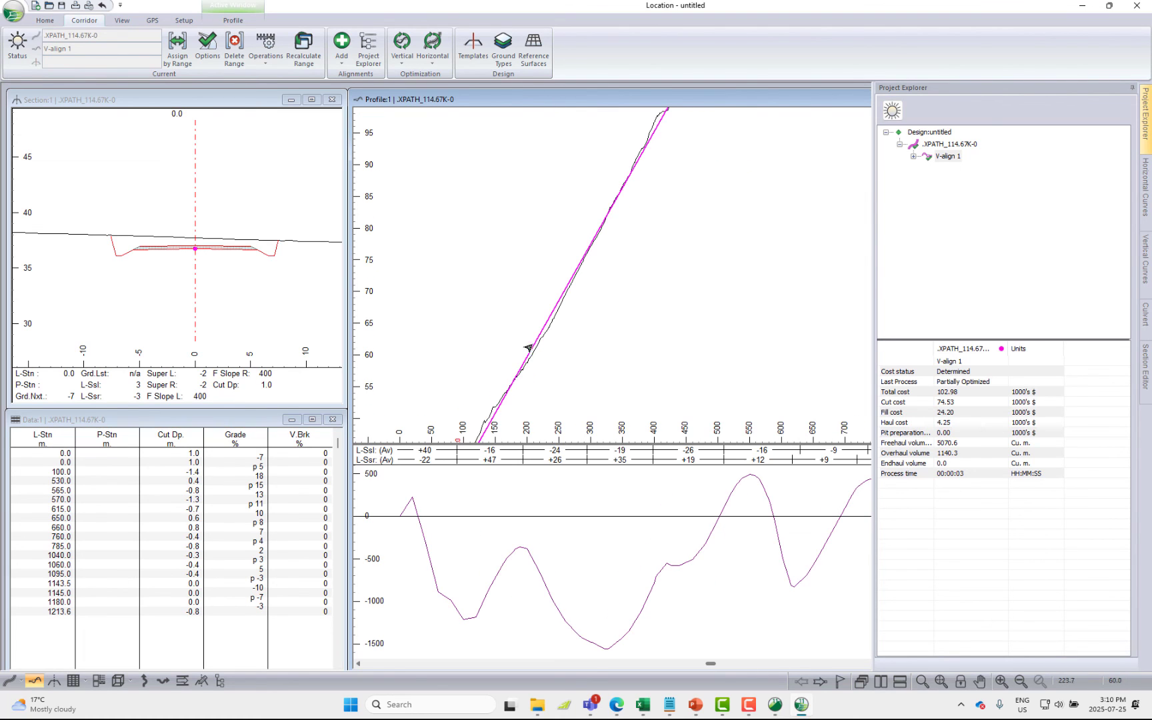
Change the data table's row point types from profile points to auto interval points at 20 m
{"action": "left_click", "coordinate": [169, 519]}
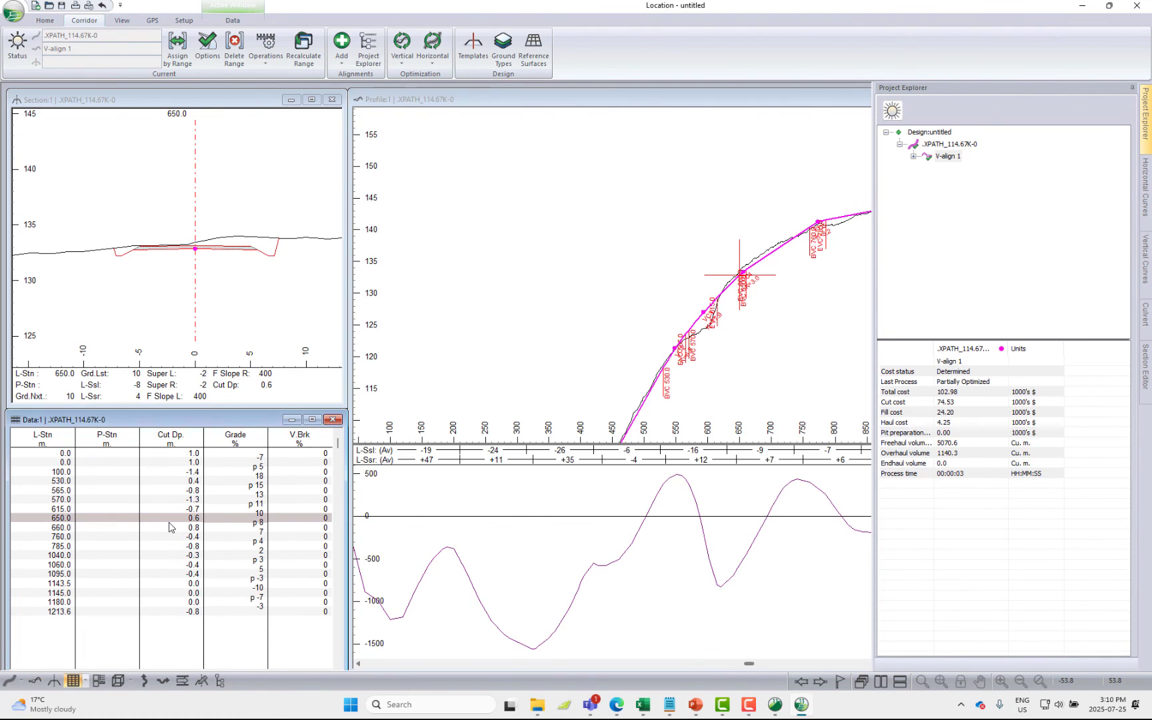
{"action": "right_click", "coordinate": [169, 527]}
{"action": "left_click", "coordinate": [187, 545]}
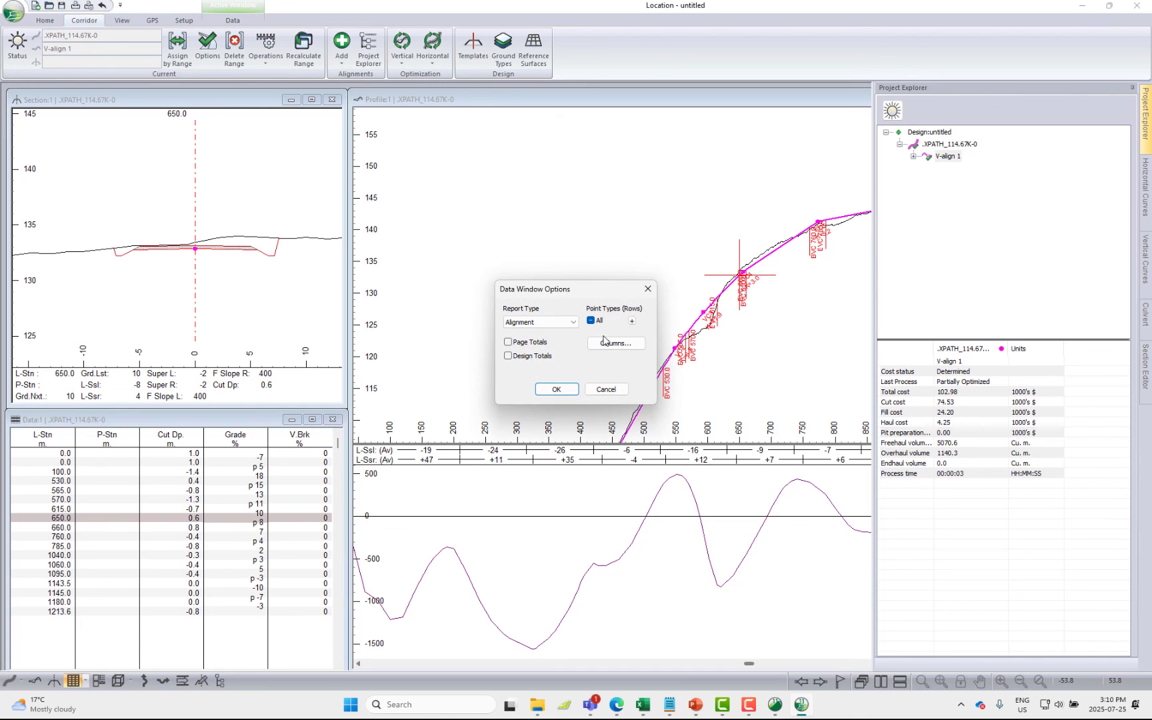
{"action": "left_click", "coordinate": [631, 321]}
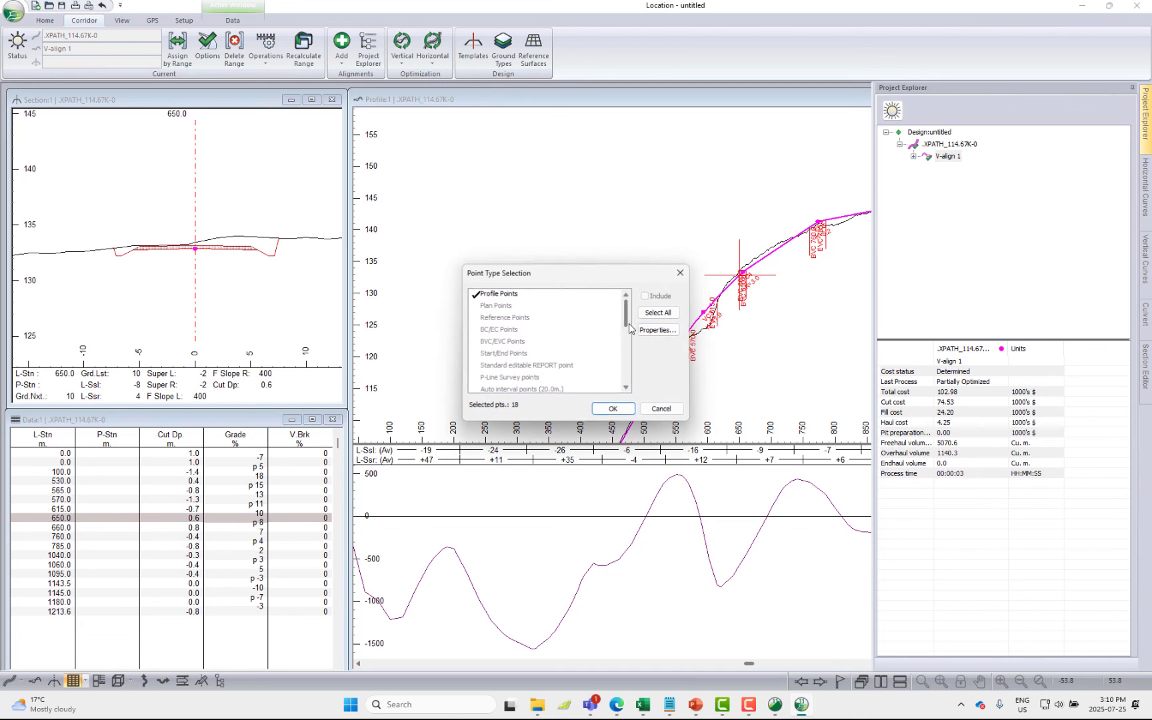
{"action": "left_click", "coordinate": [481, 299]}
{"action": "double_click", "coordinate": [521, 389]}
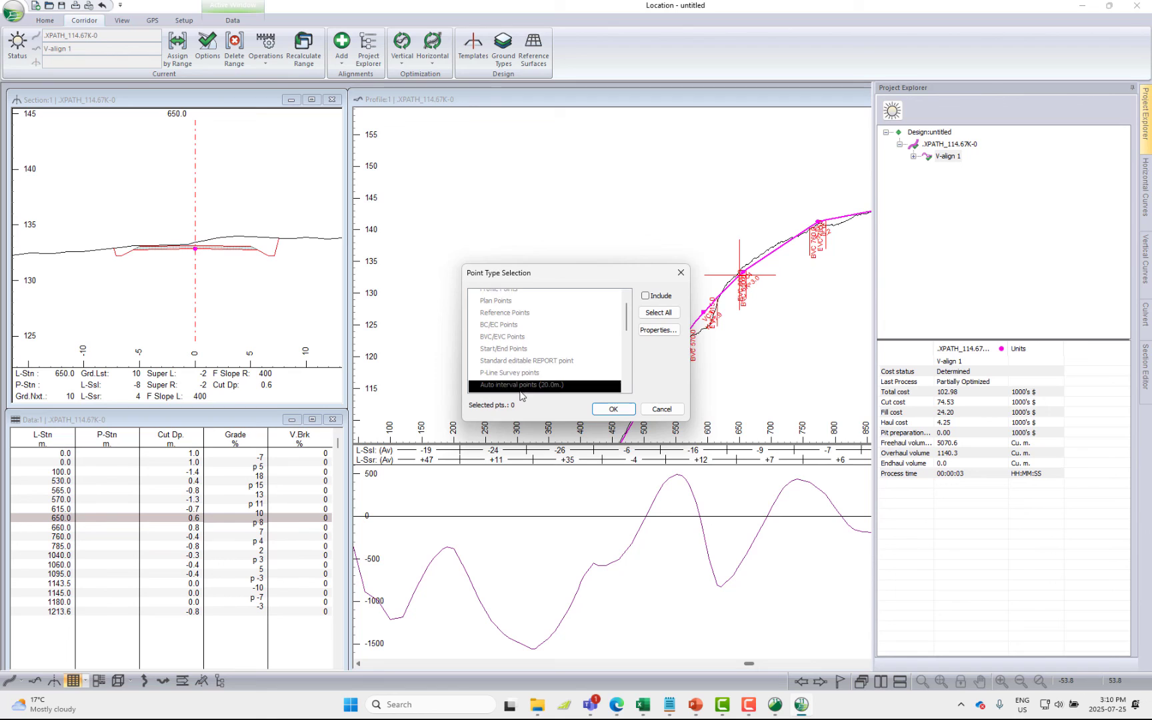
{"action": "left_click", "coordinate": [613, 409]}
Remove the V.Brk, Grade, Cut Dp. and P-Stn fields from the data table, keeping only L-Stn
{"action": "left_click", "coordinate": [621, 346]}
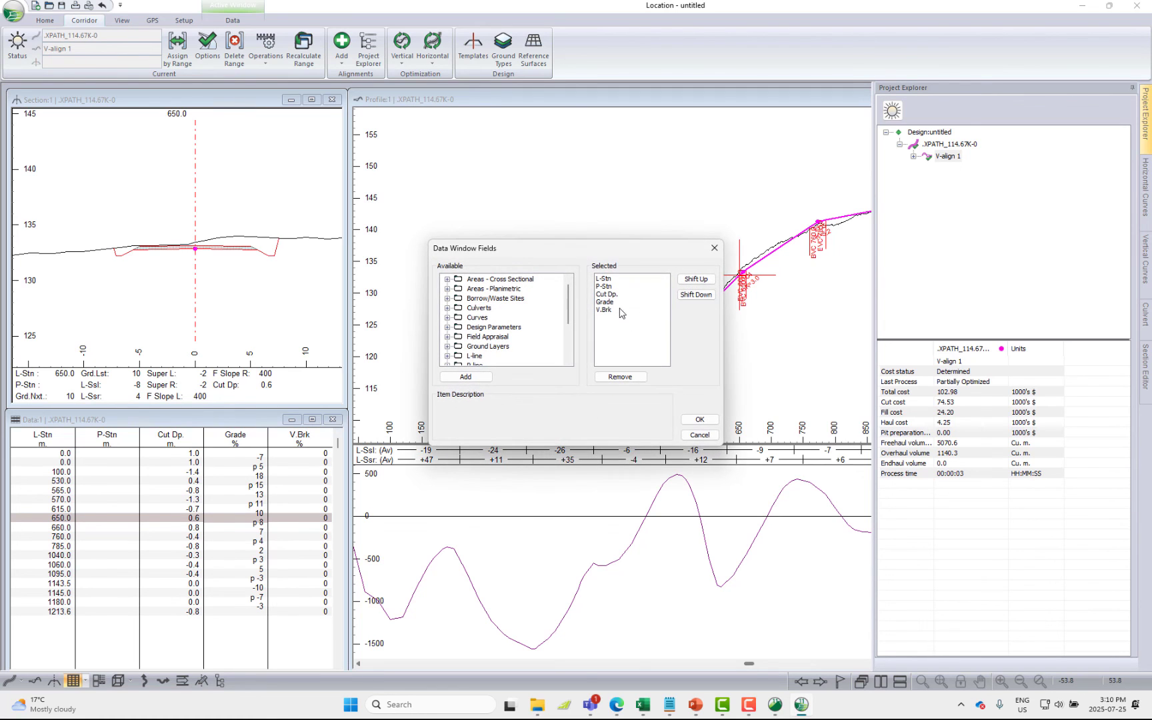
{"action": "left_click", "coordinate": [618, 310]}
{"action": "left_click", "coordinate": [625, 378]}
{"action": "left_click", "coordinate": [627, 379]}
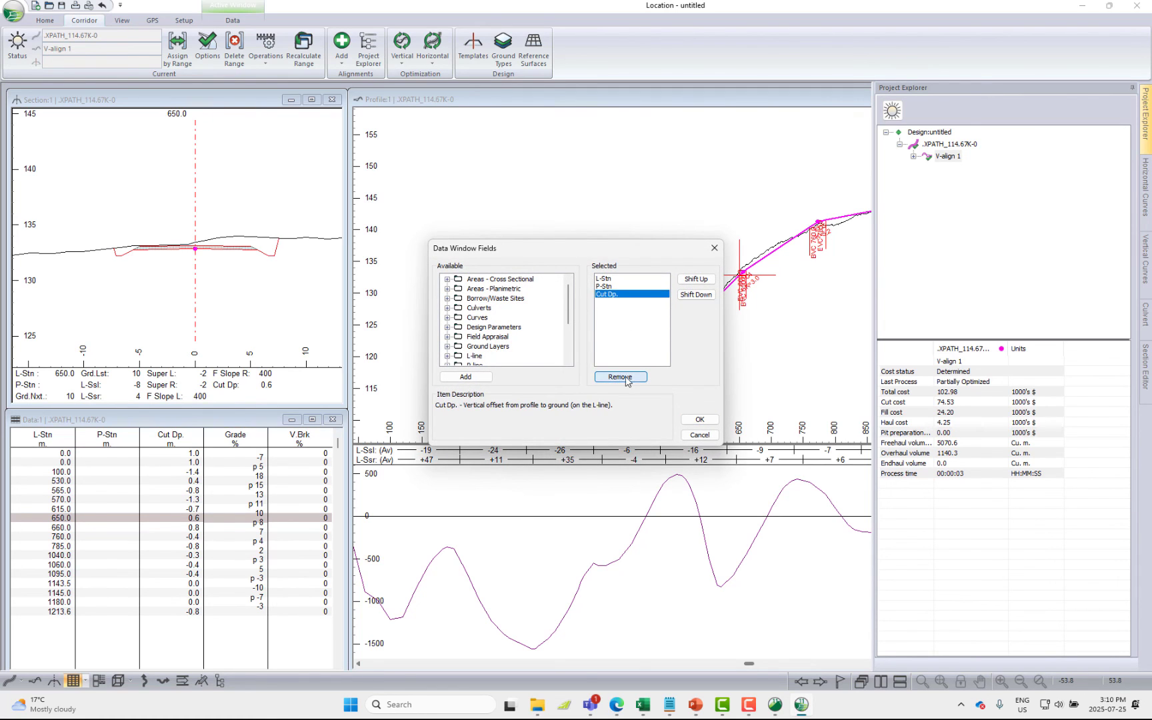
{"action": "left_click", "coordinate": [625, 377]}
{"action": "left_click", "coordinate": [625, 377]}
Add the subgrade fill volume and cut volume fields from Volumes General to the data table and apply the options
{"action": "scroll", "coordinate": [455, 331], "scroll_direction": "down", "scroll_amount": 3}
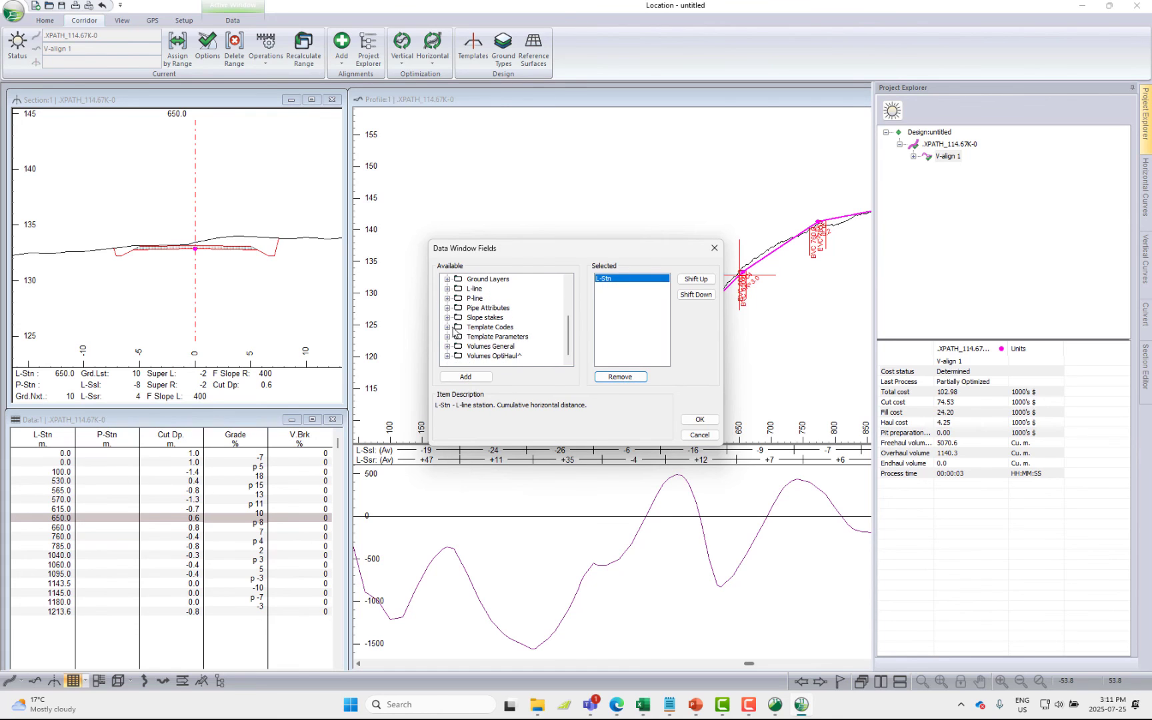
{"action": "left_click", "coordinate": [447, 346]}
{"action": "left_click", "coordinate": [486, 308]}
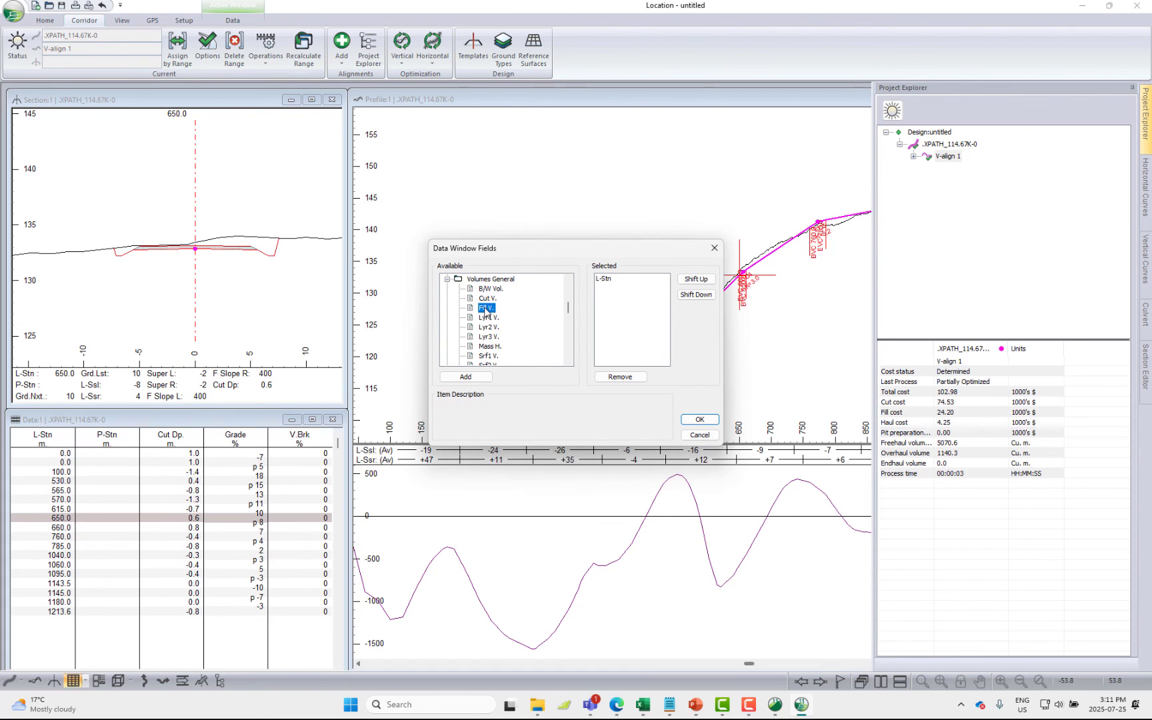
{"action": "double_click", "coordinate": [486, 308]}
{"action": "left_click", "coordinate": [699, 420]}
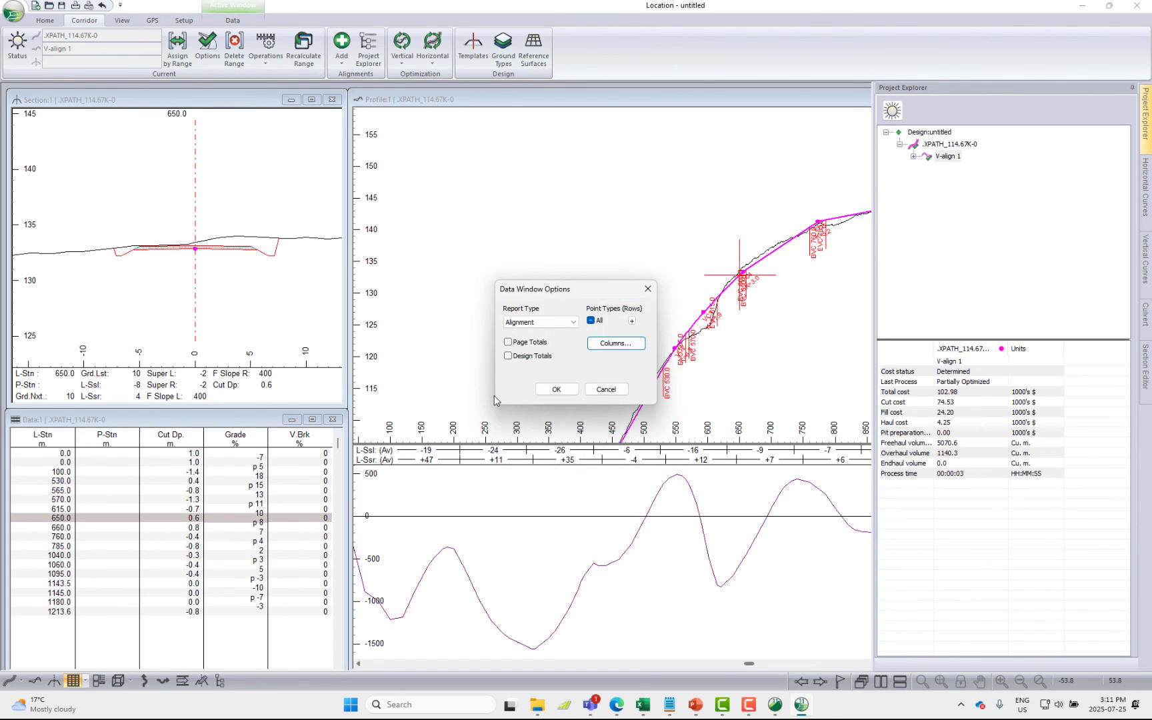
{"action": "left_click", "coordinate": [570, 391]}
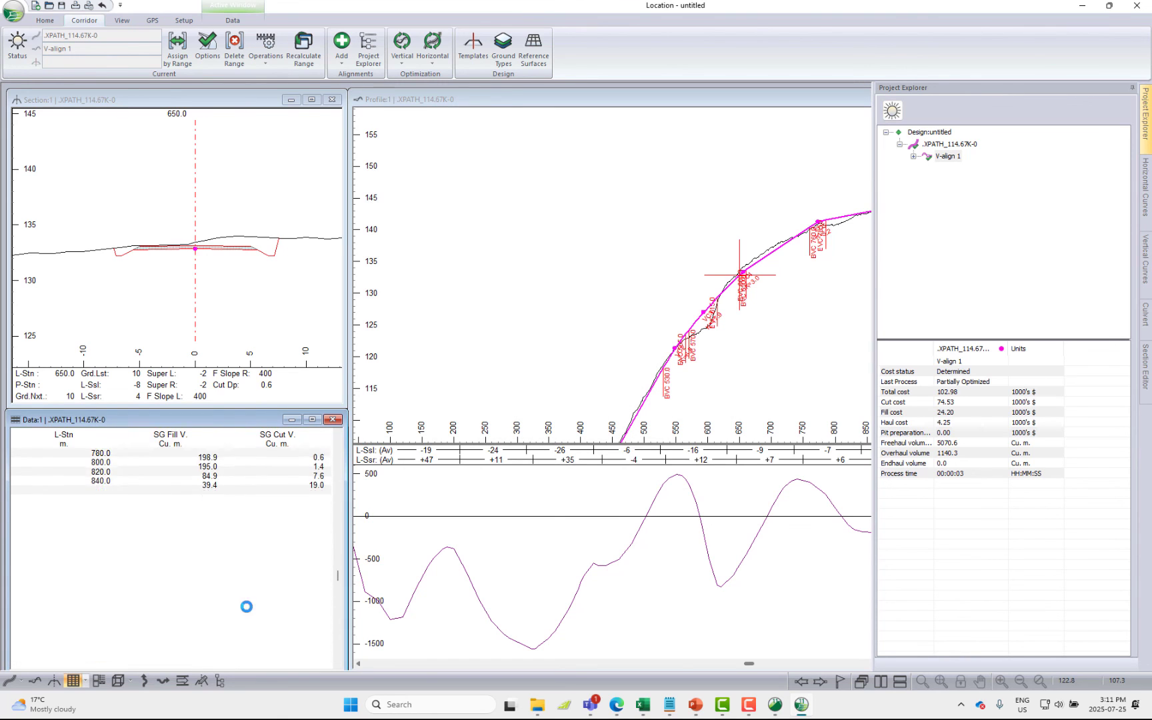
Turn on page totals and design totals in the data table and review the fill and cut volumes to the last station
{"action": "right_click", "coordinate": [204, 523]}
{"action": "left_click", "coordinate": [253, 543]}
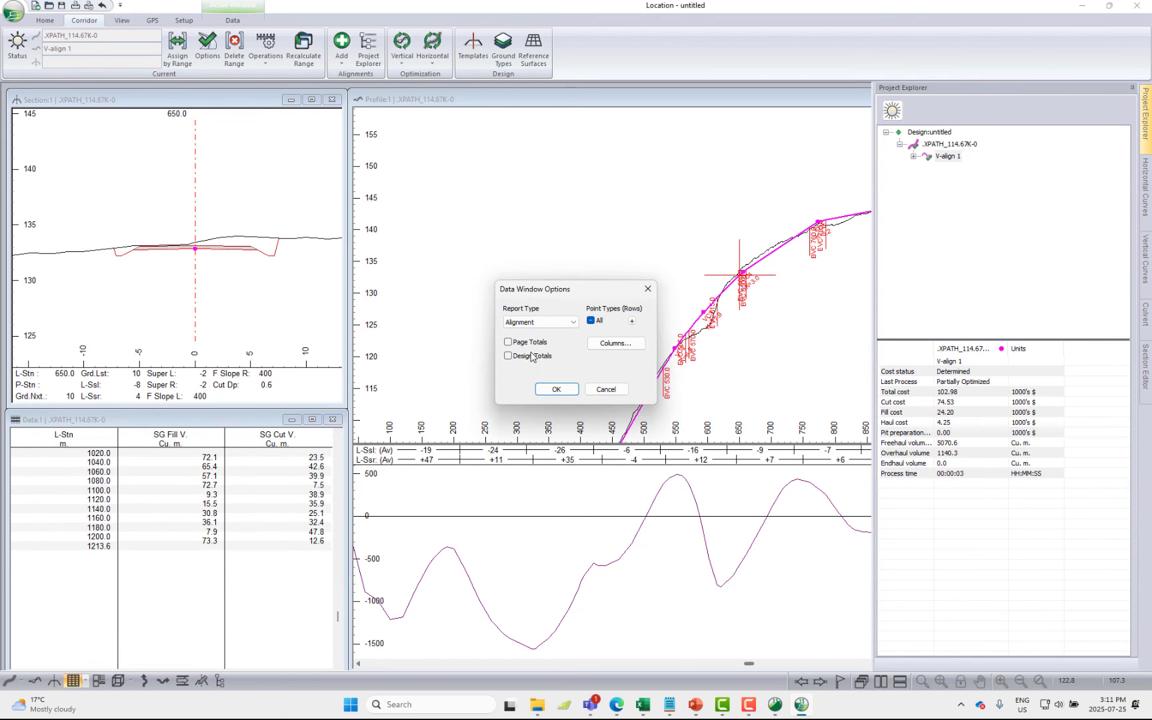
{"action": "left_click", "coordinate": [524, 341]}
{"action": "left_click", "coordinate": [521, 356]}
{"action": "left_click", "coordinate": [556, 389]}
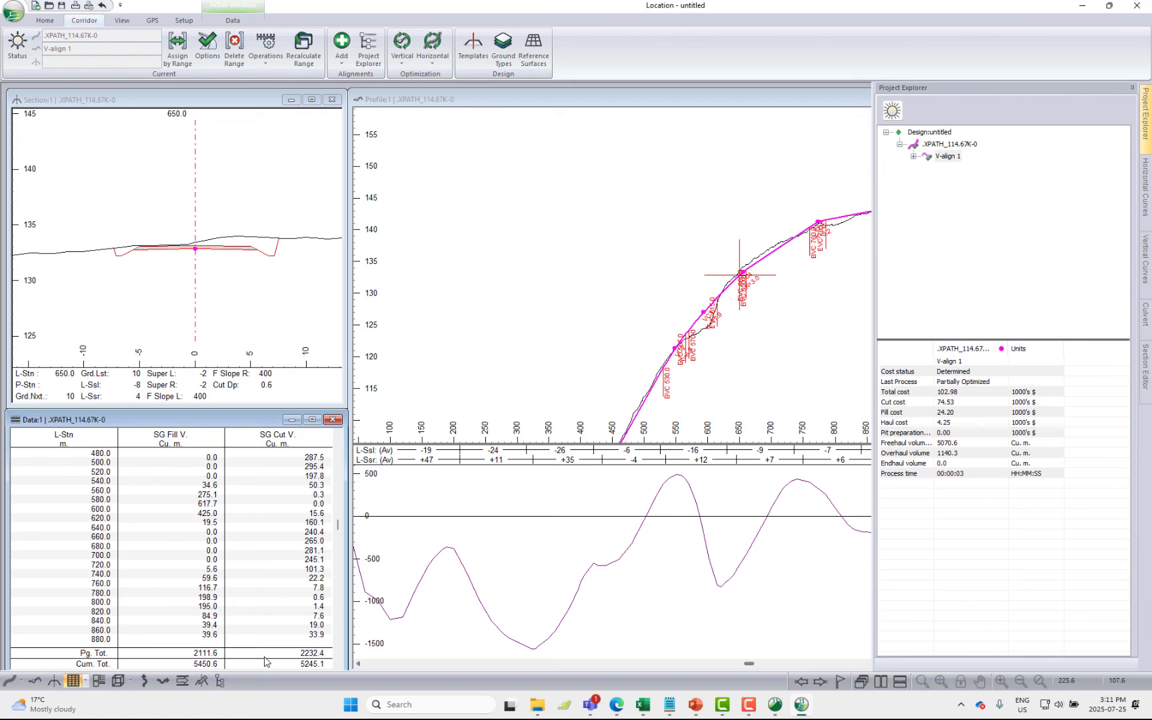
{"action": "scroll", "coordinate": [276, 626], "scroll_direction": "down", "scroll_amount": 5}
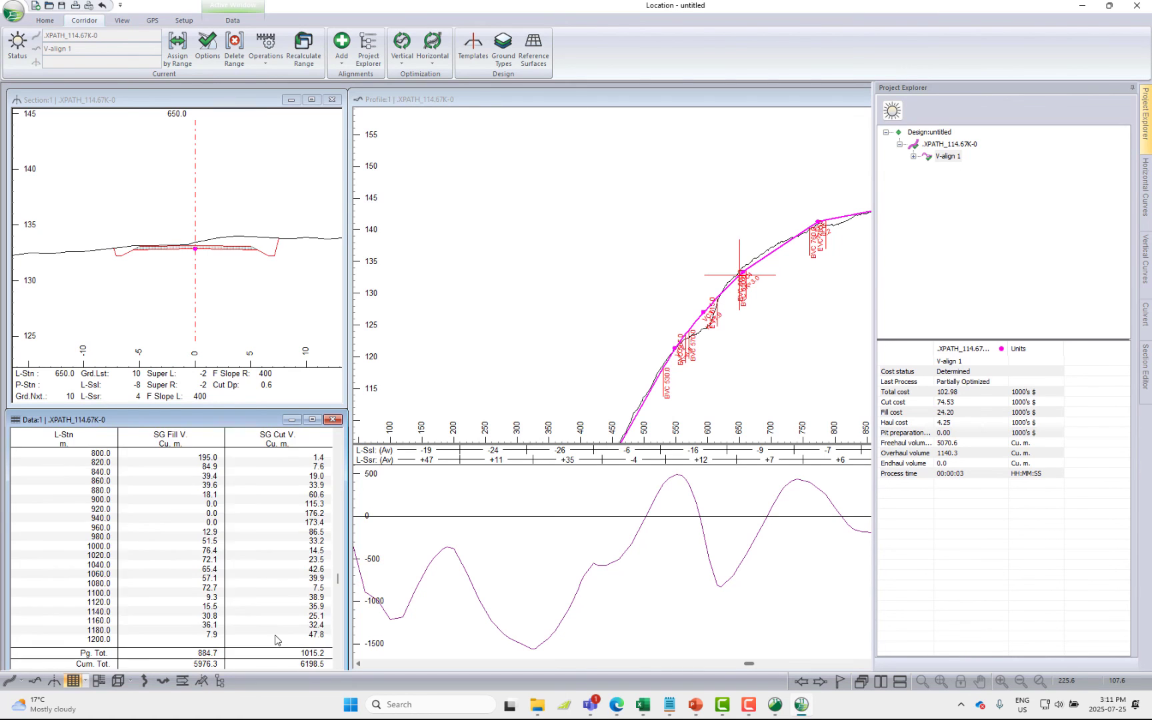
{"action": "scroll", "coordinate": [276, 638], "scroll_direction": "down", "scroll_amount": 3}
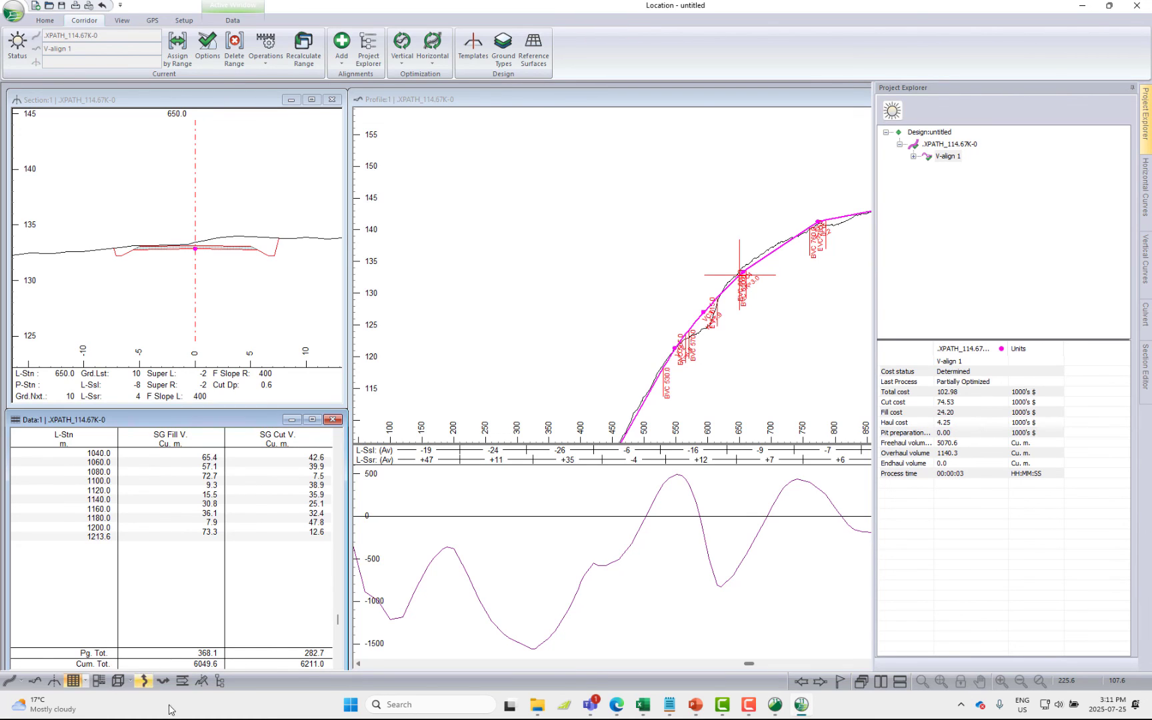
Open a maximized 3D view of the corridor and examine the designed road on the terrain surface
{"action": "left_click", "coordinate": [120, 680]}
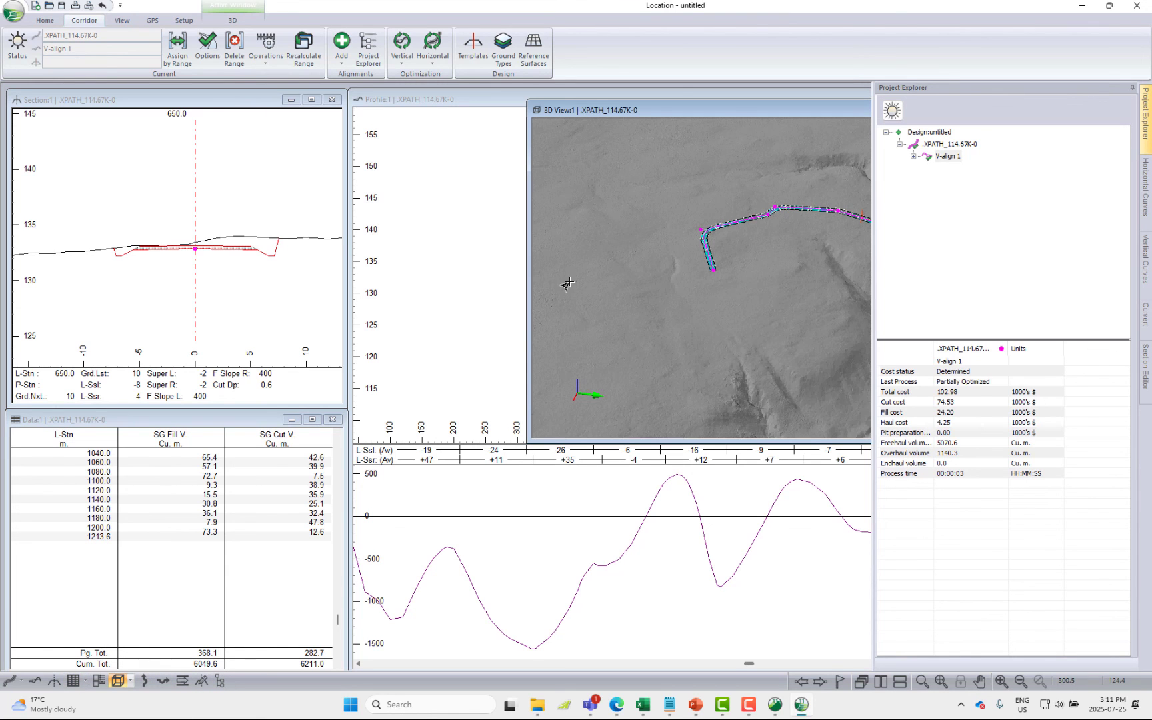
{"action": "left_click_drag", "start_coordinate": [654, 110], "coordinate": [297, 135]}
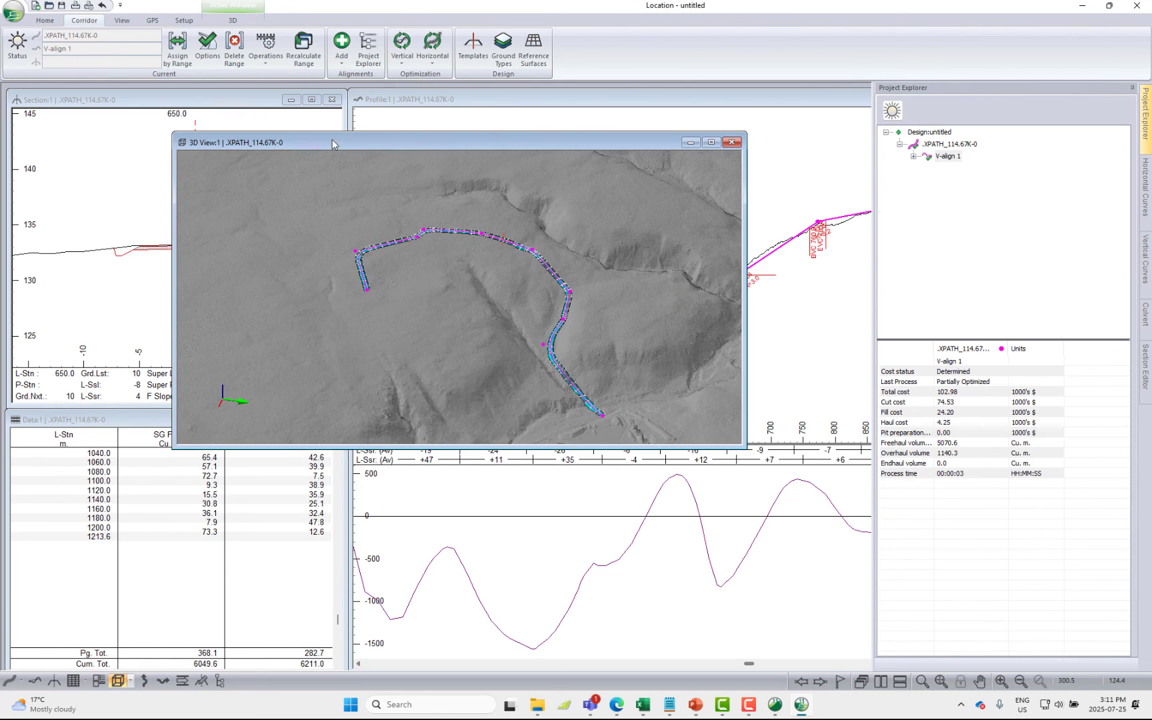
{"action": "double_click", "coordinate": [298, 136]}
{"action": "scroll", "coordinate": [638, 497], "scroll_direction": "up", "scroll_amount": 3}
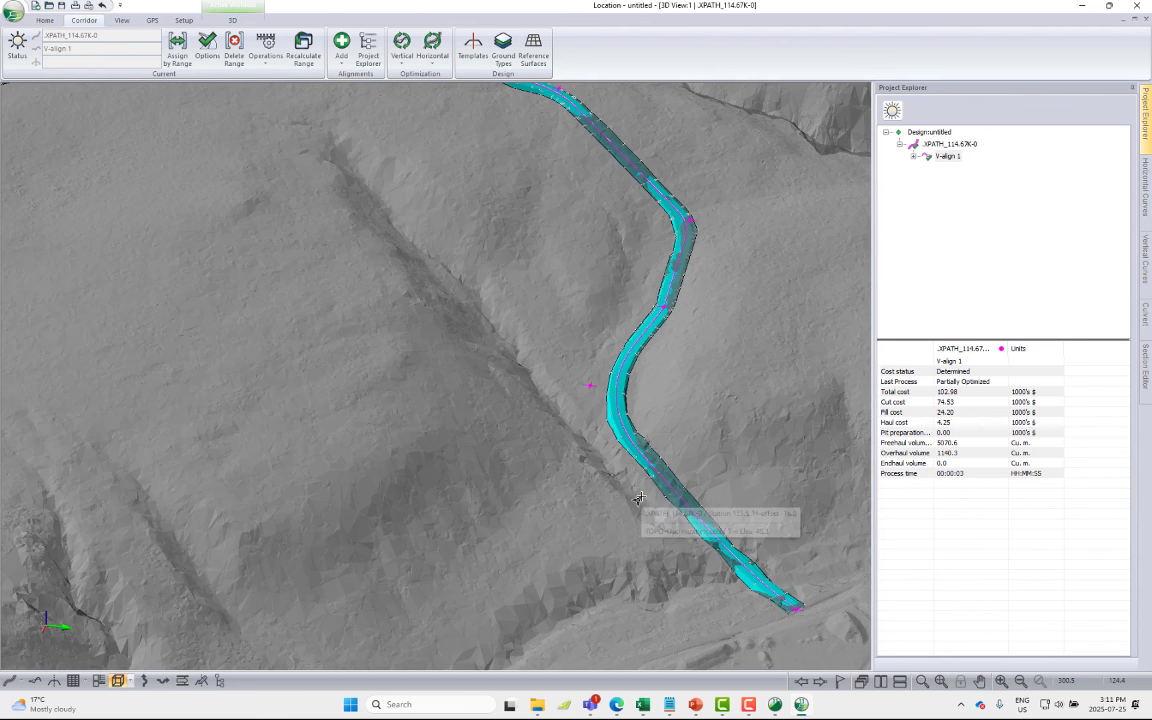
{"action": "scroll", "coordinate": [630, 483], "scroll_direction": "down", "scroll_amount": 2}
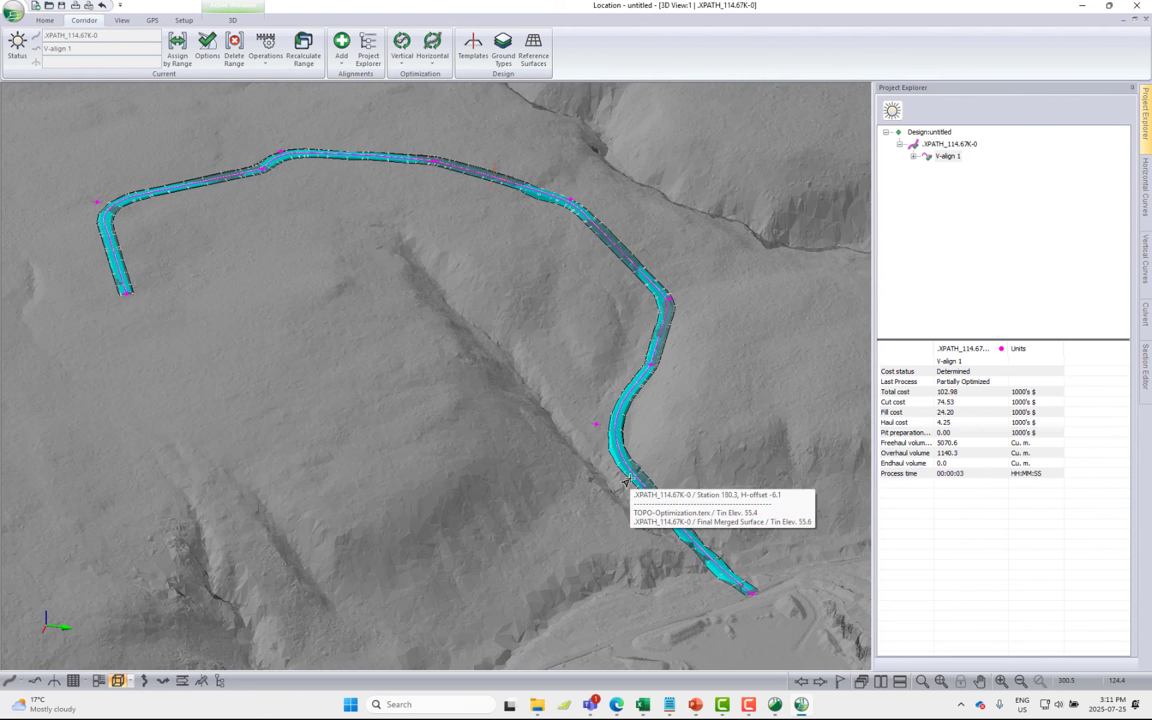